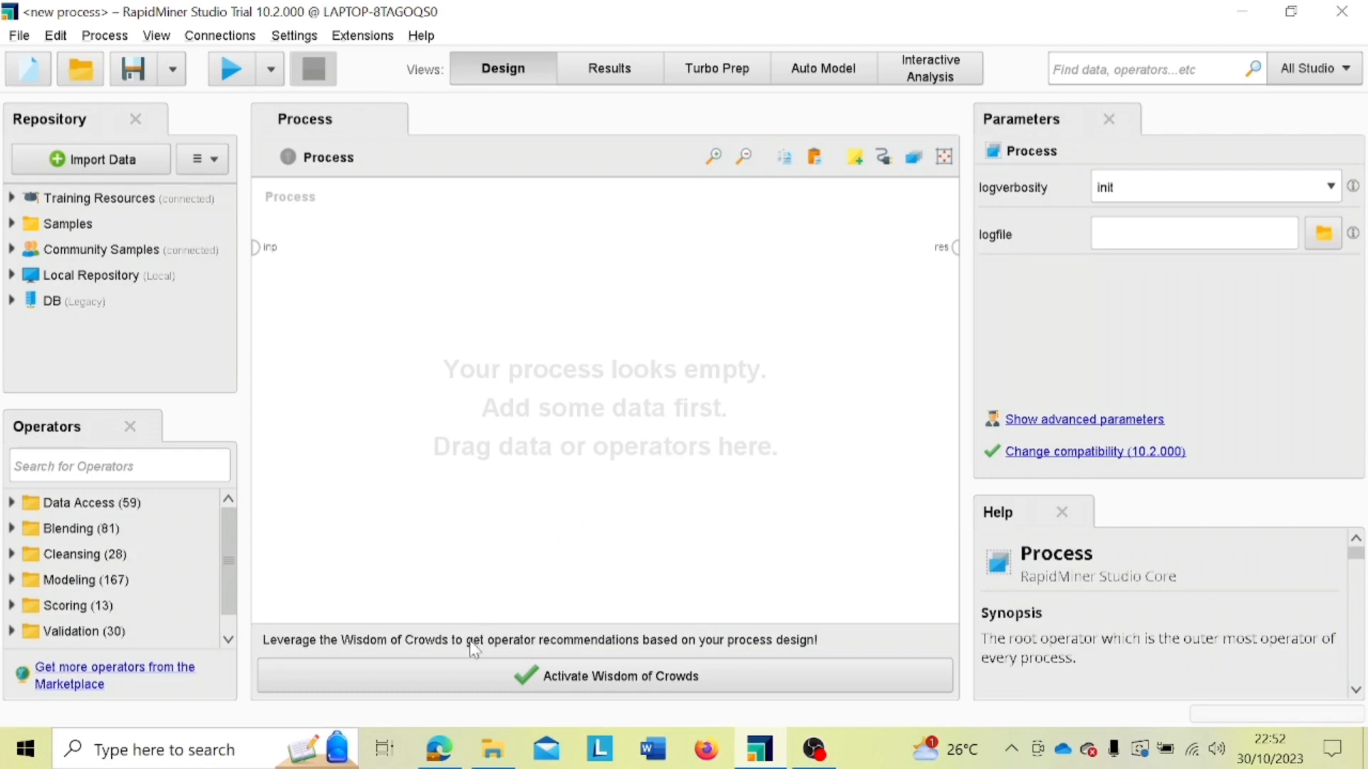
Step: Switch to Microsoft Edge, look over the RapidMiner Studio 10.2 download options, and return to RapidMiner Studio
mouse_move(442, 752)
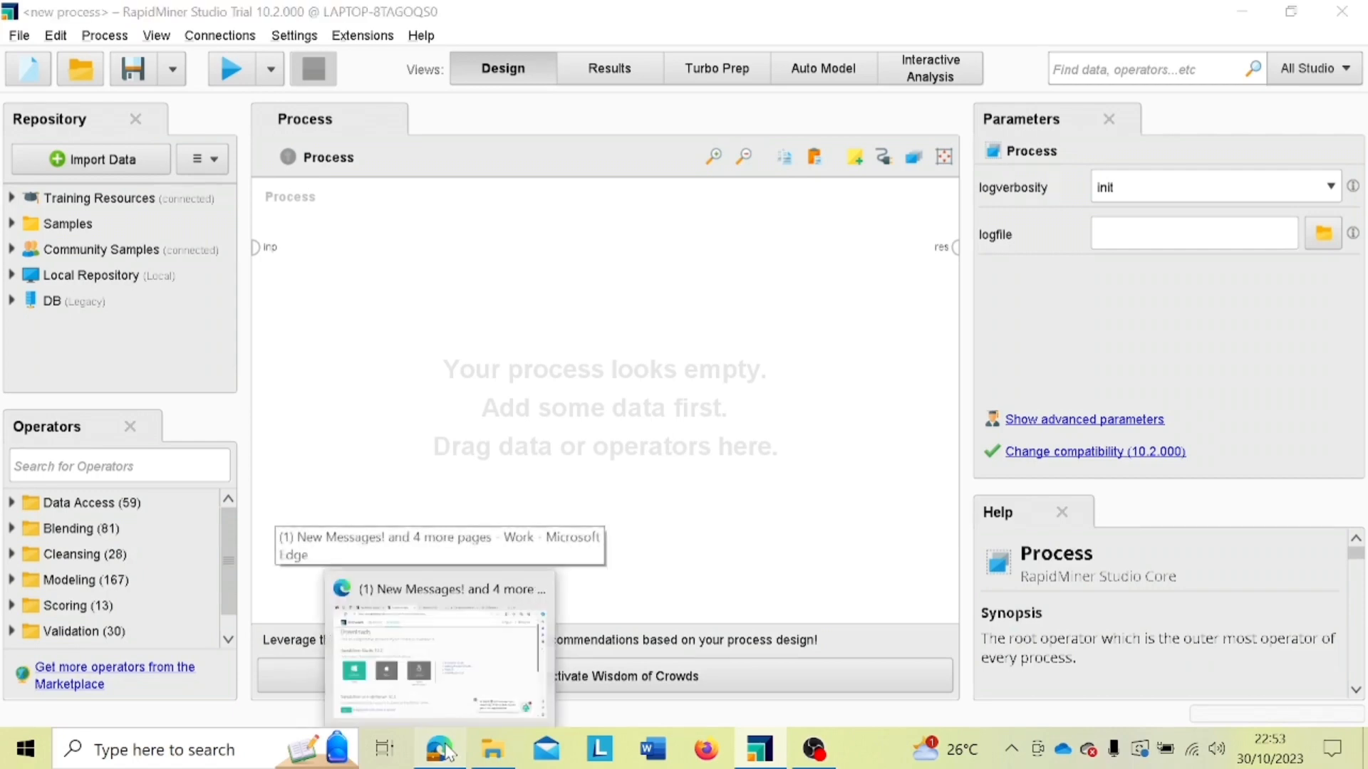
left_click(399, 641)
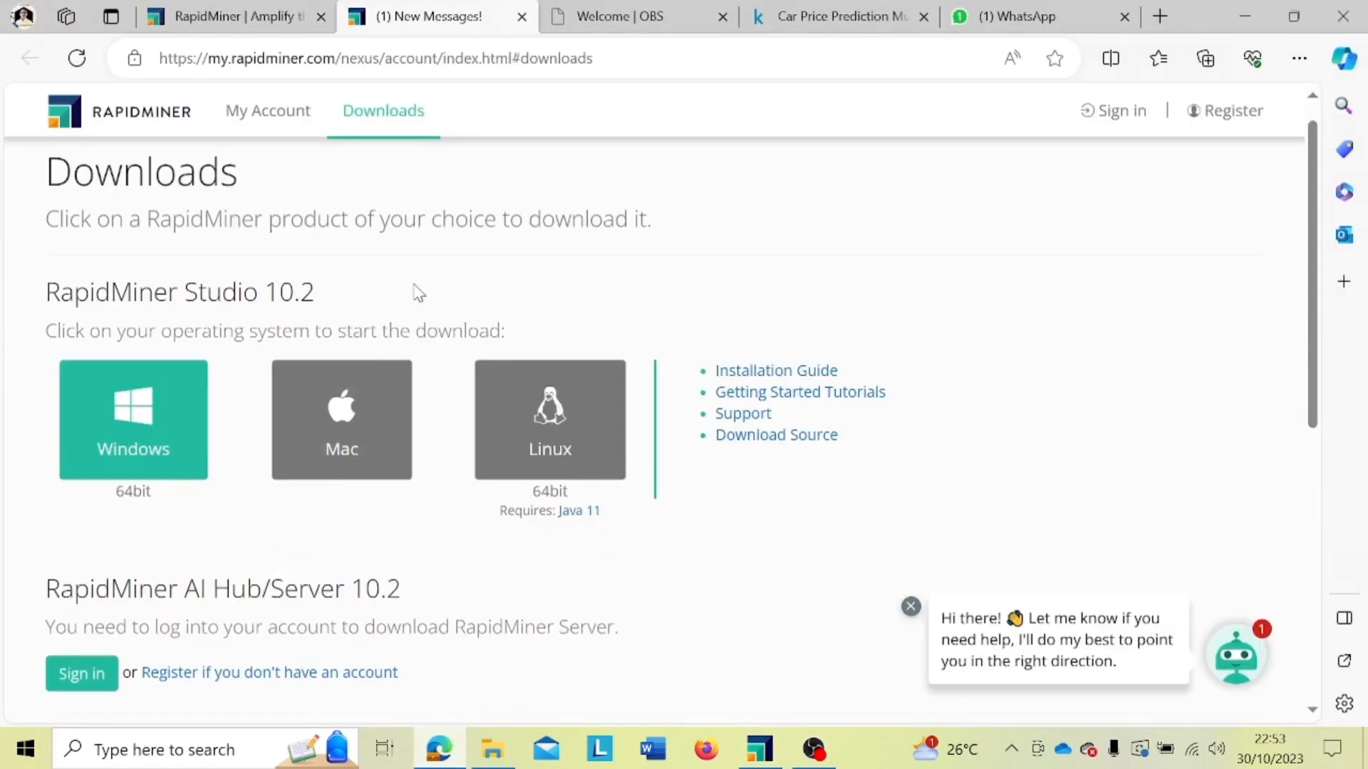
scroll(418, 292, "up", 1)
scroll(416, 292, "down", 1)
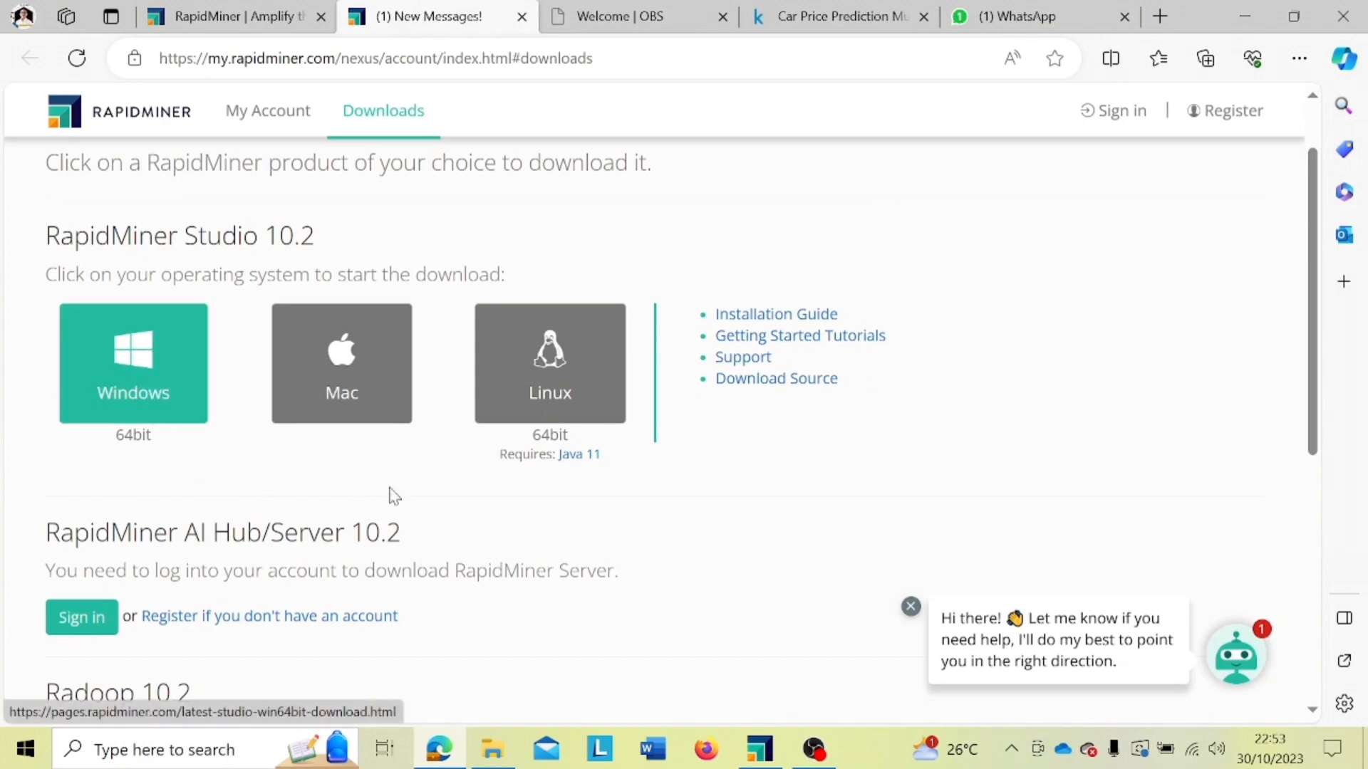
left_click(773, 745)
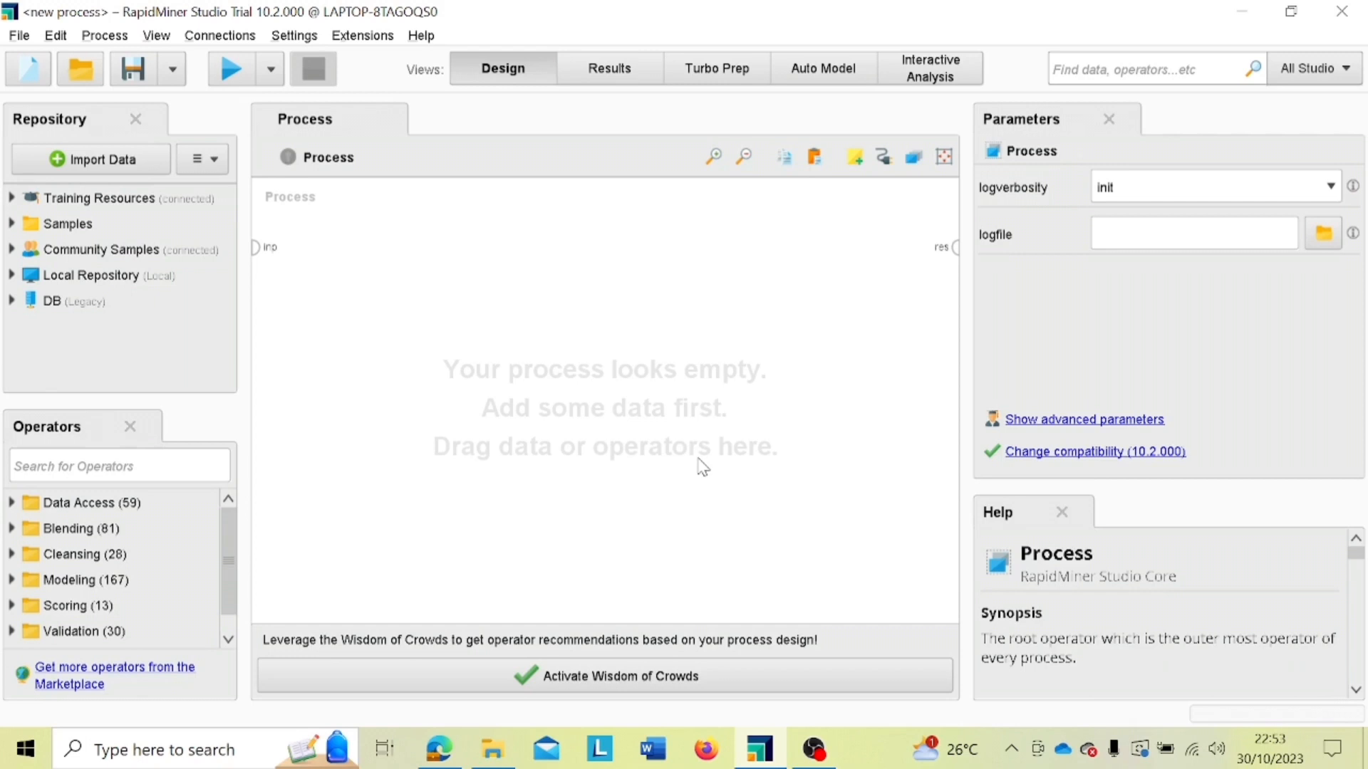
Step: Switch to Edge and read the full Kaggle description of the Car Price Prediction Multiple Linear Regression dataset
left_click(456, 756)
left_click(808, 30)
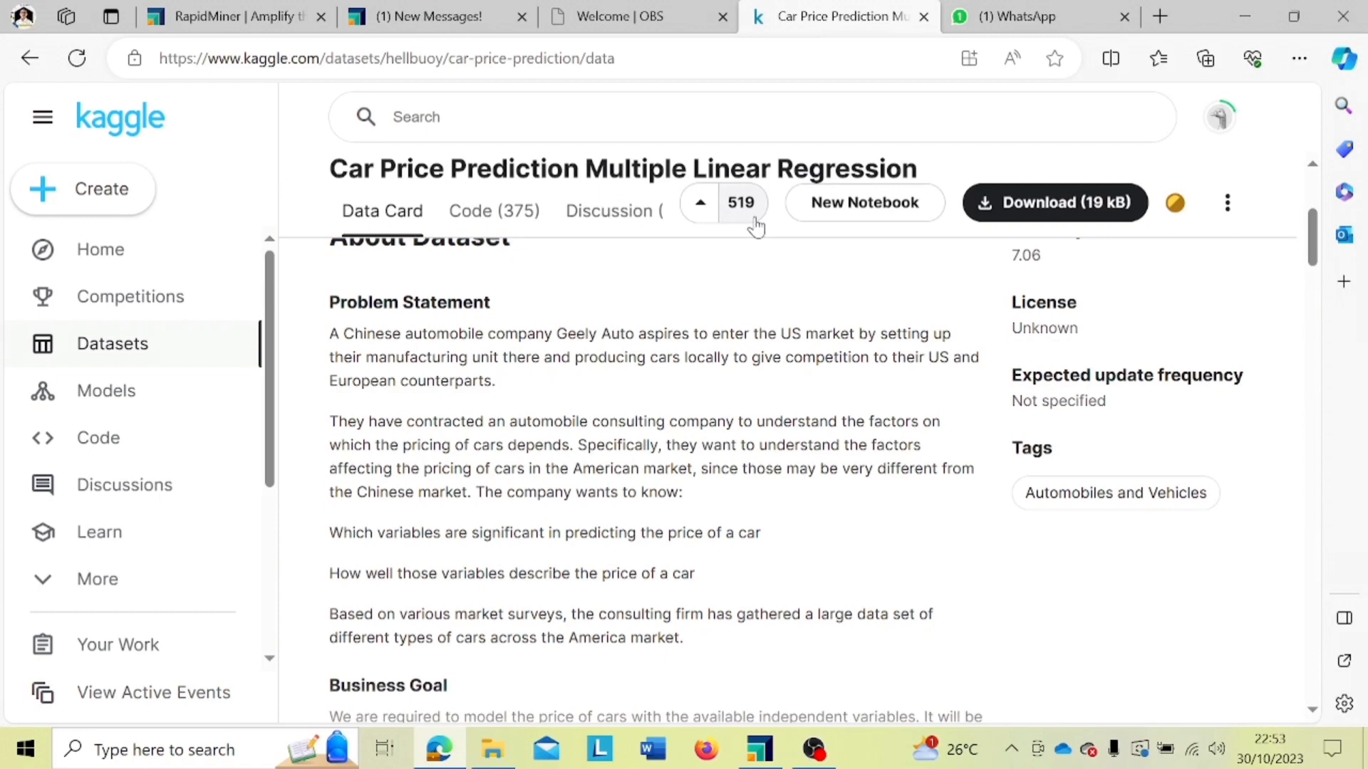
scroll(751, 229, "up", 1)
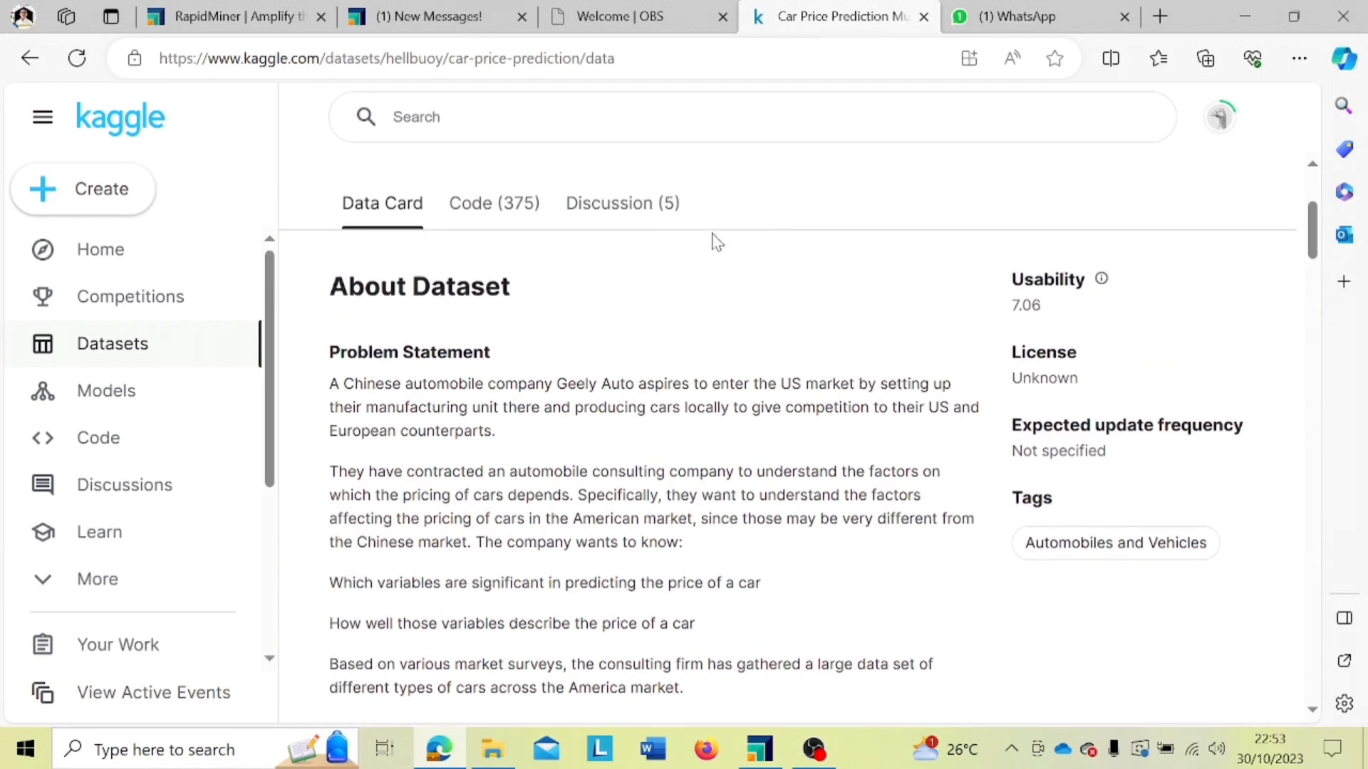
scroll(593, 384, "up", 2)
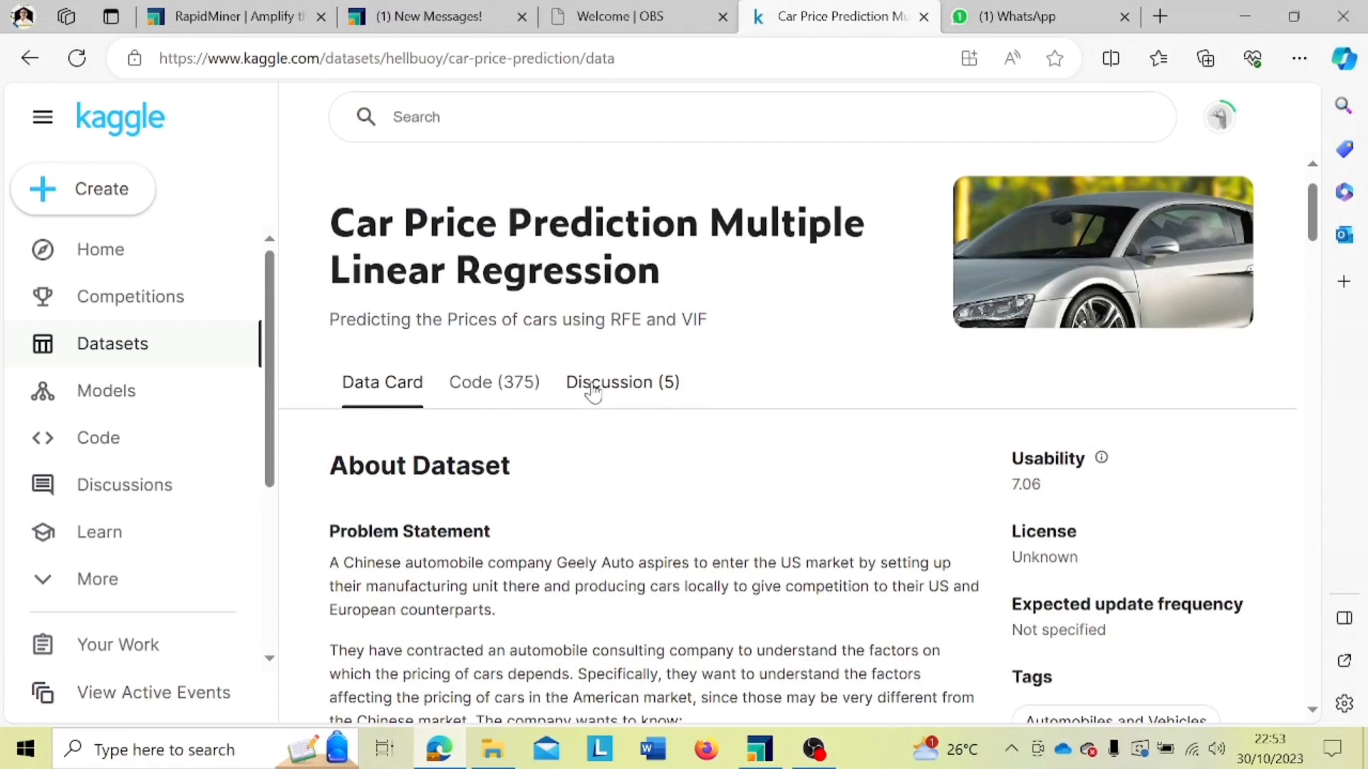
scroll(592, 391, "down", 2)
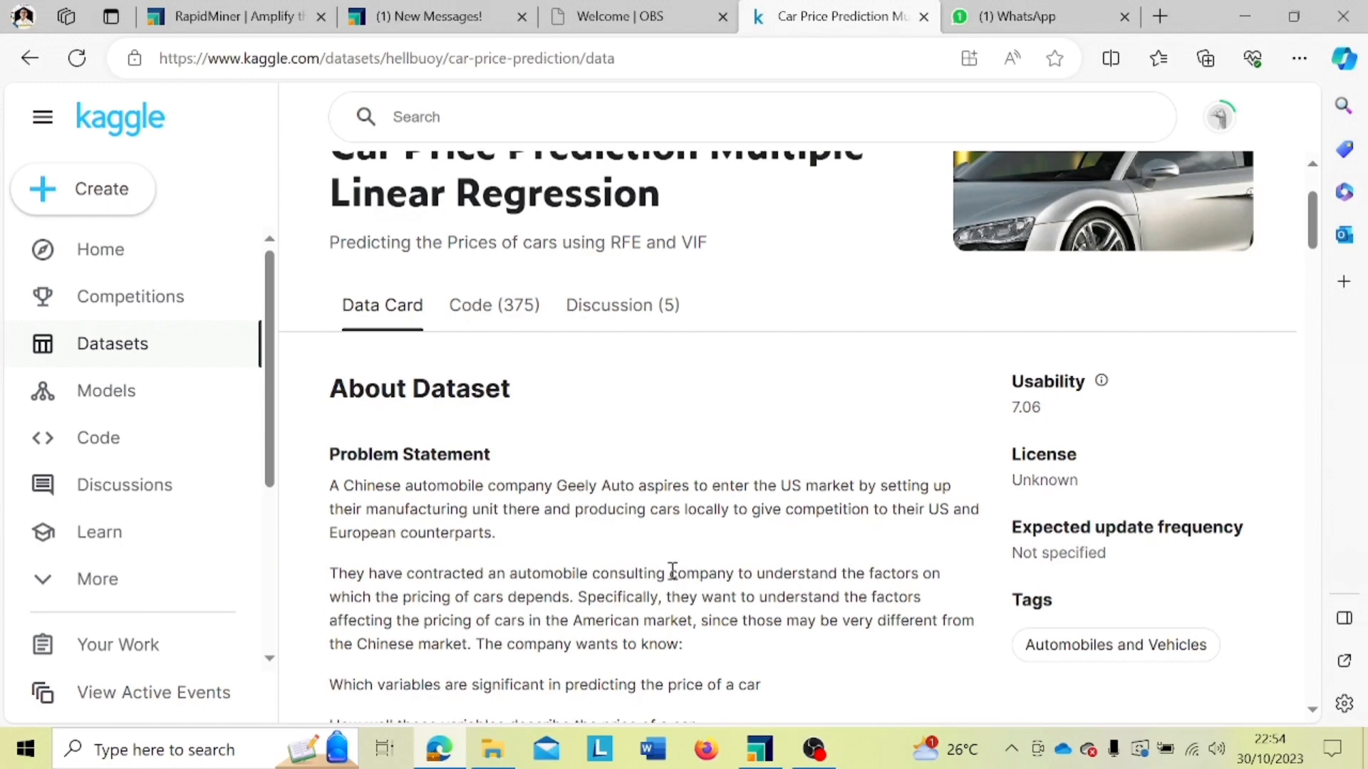
scroll(654, 605, "down", 1)
scroll(654, 606, "down", 3)
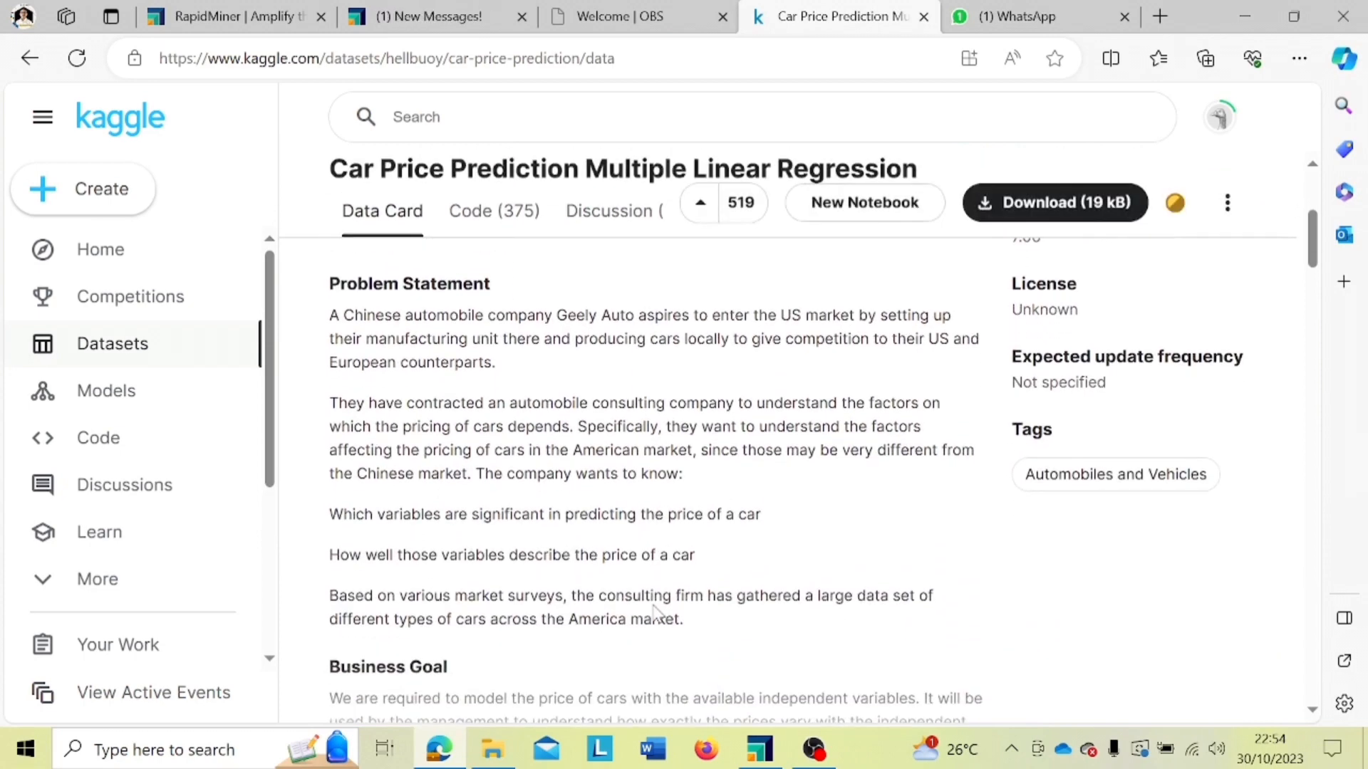
scroll(654, 611, "down", 5)
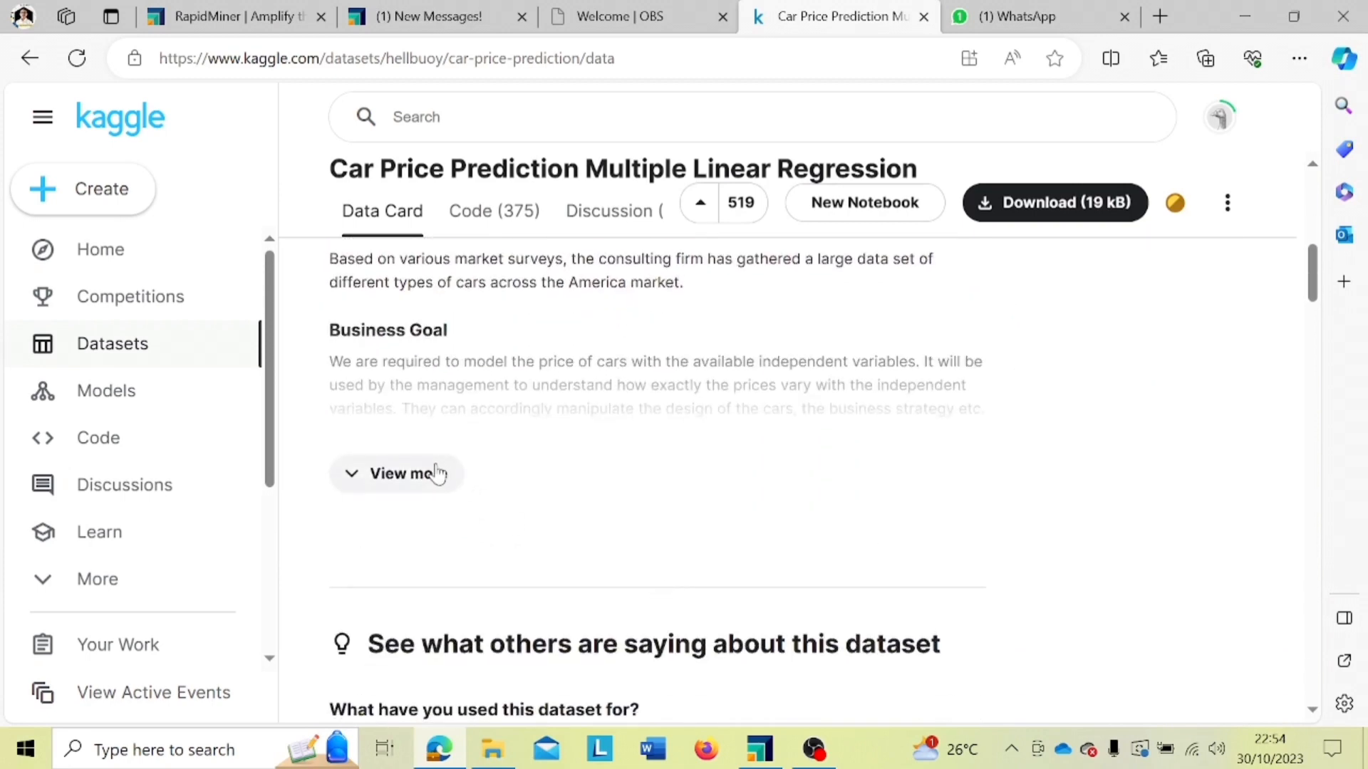
left_click(437, 473)
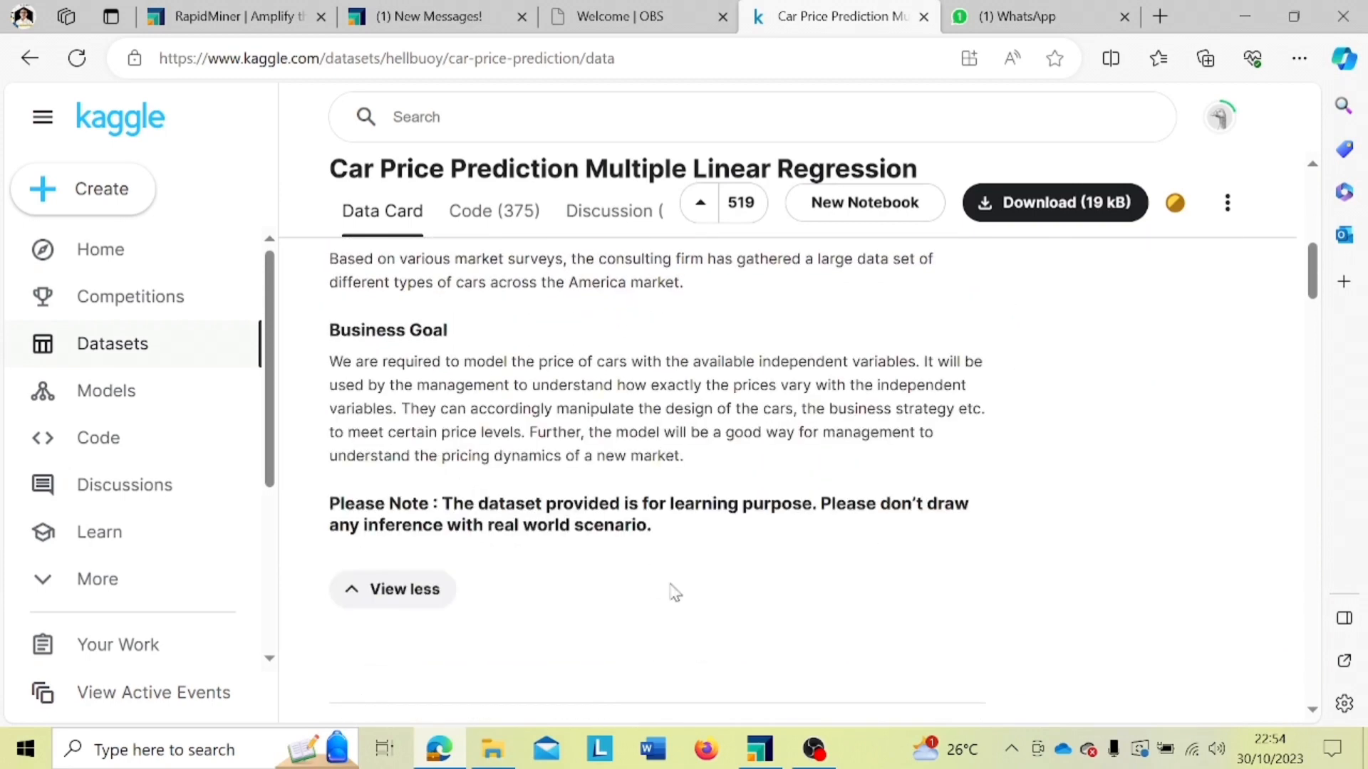
Step: Examine the CarPrice_Assignment.csv data preview on the dataset page, and return to RapidMiner Studio
scroll(672, 588, "down", 3)
scroll(675, 588, "down", 10)
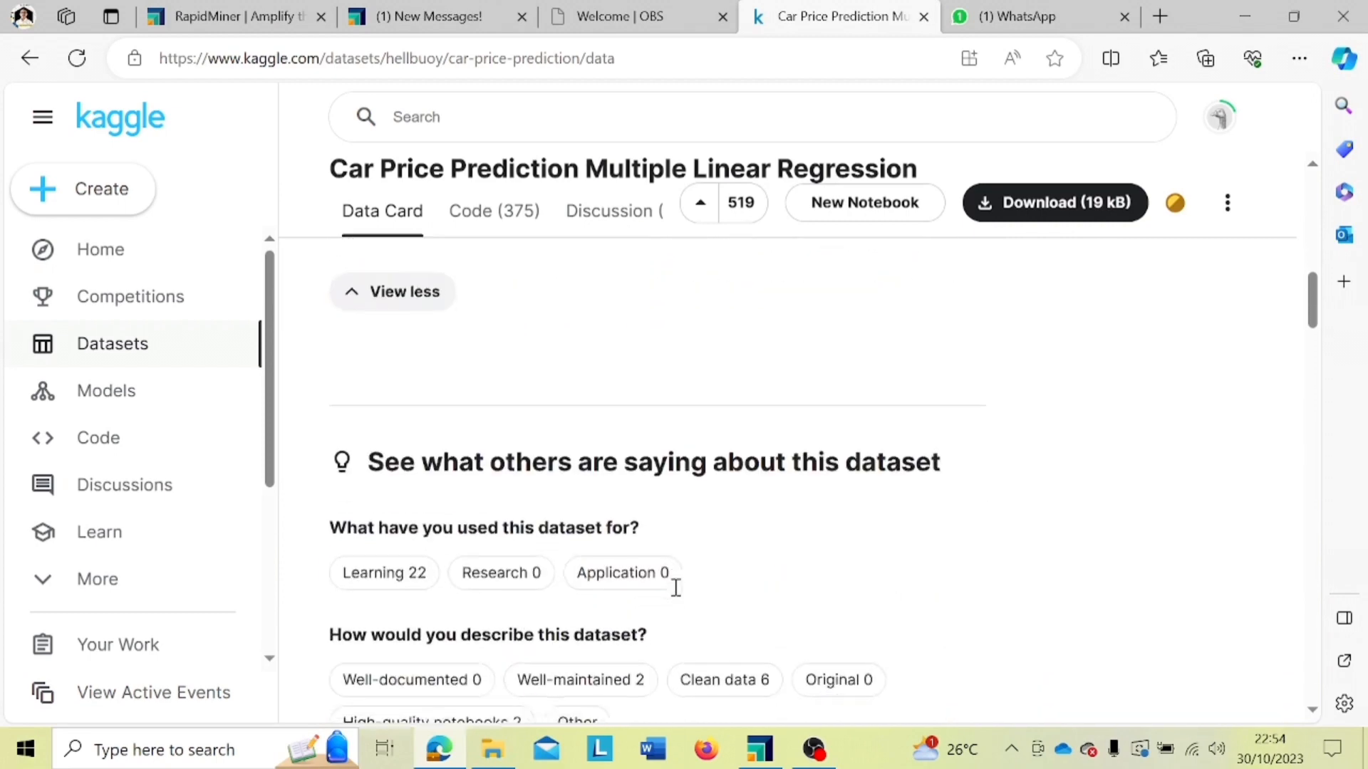
scroll(678, 596, "down", 3)
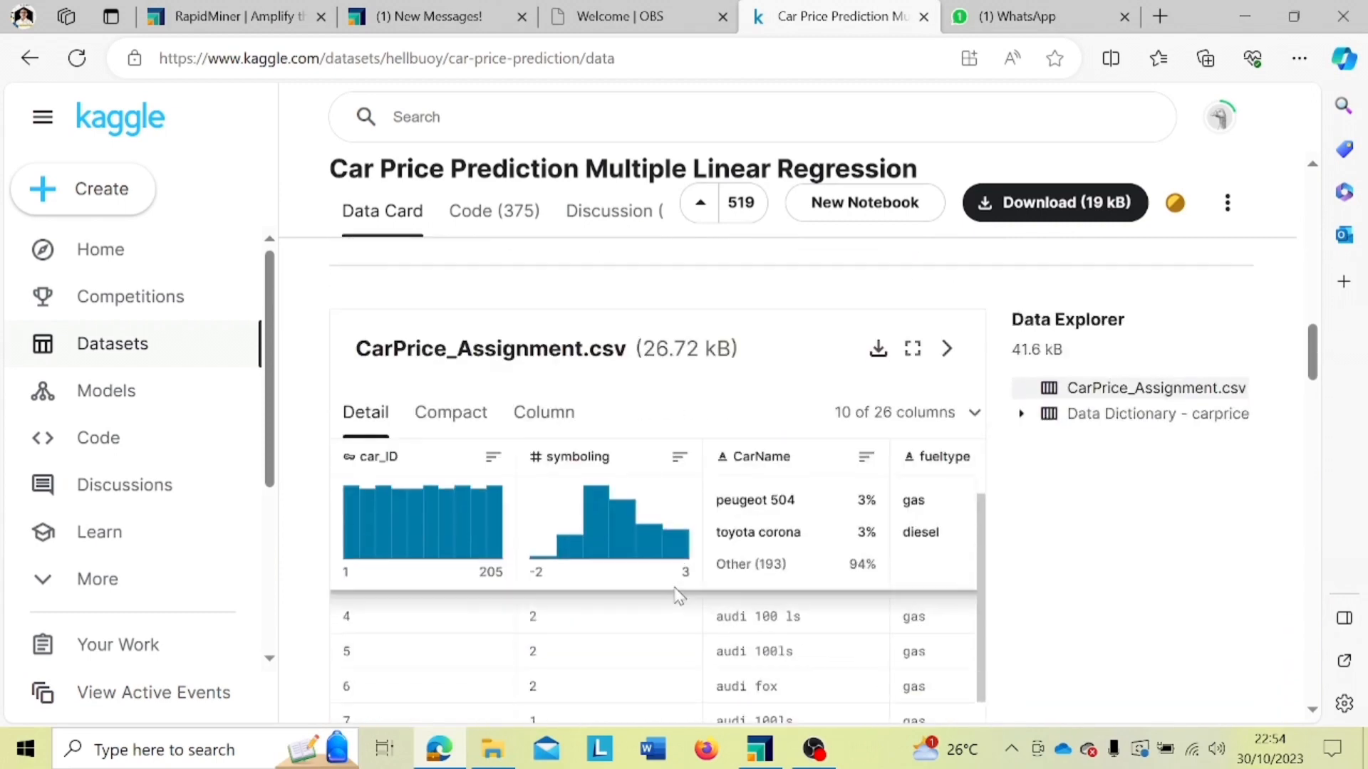
scroll(1051, 629, "down", 2)
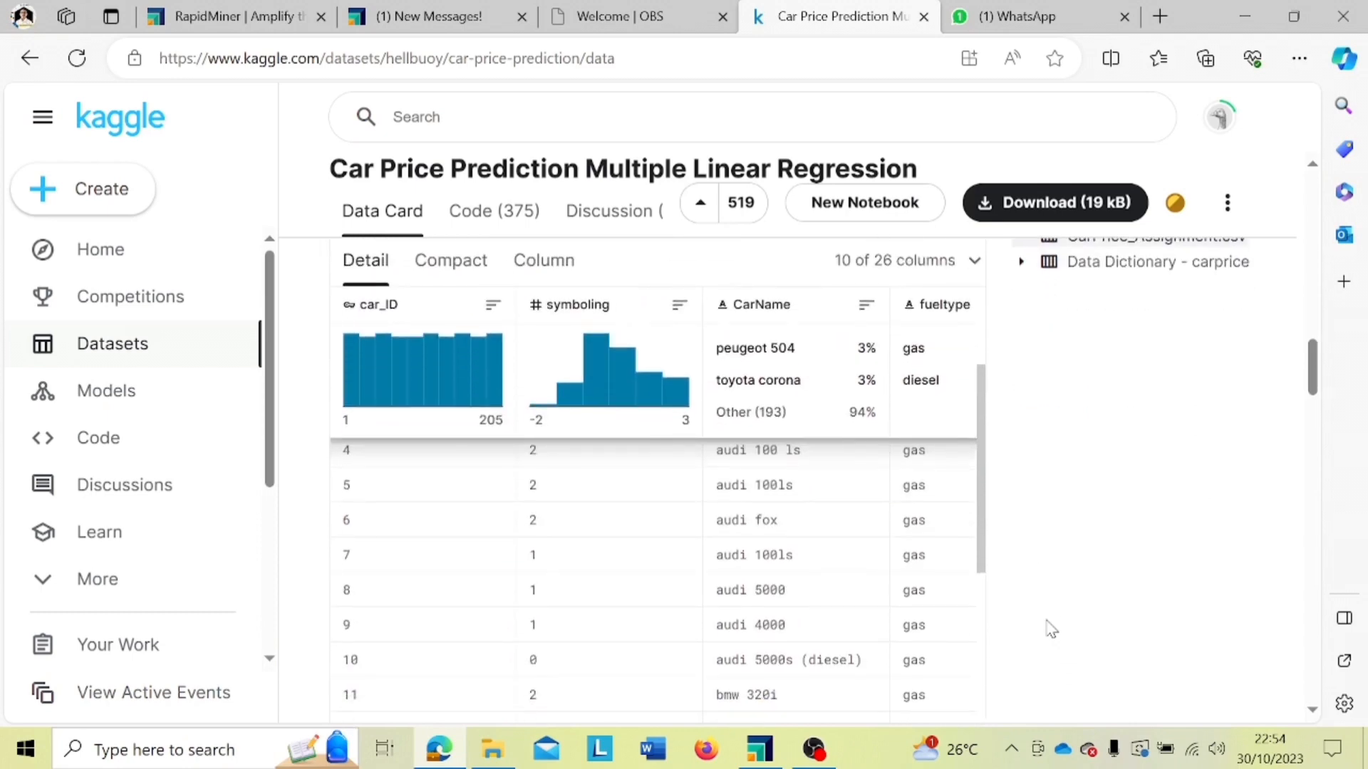
scroll(871, 574, "up", 2)
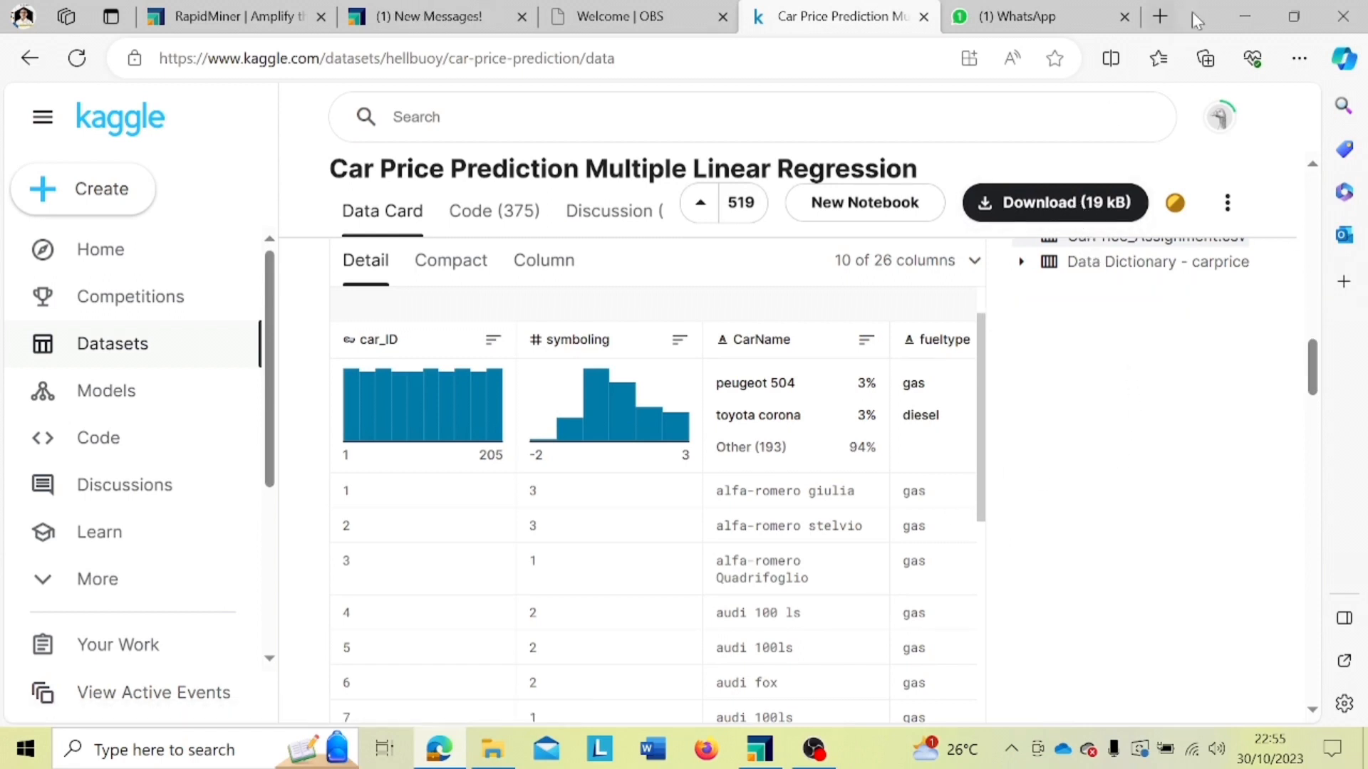
left_click(1239, 10)
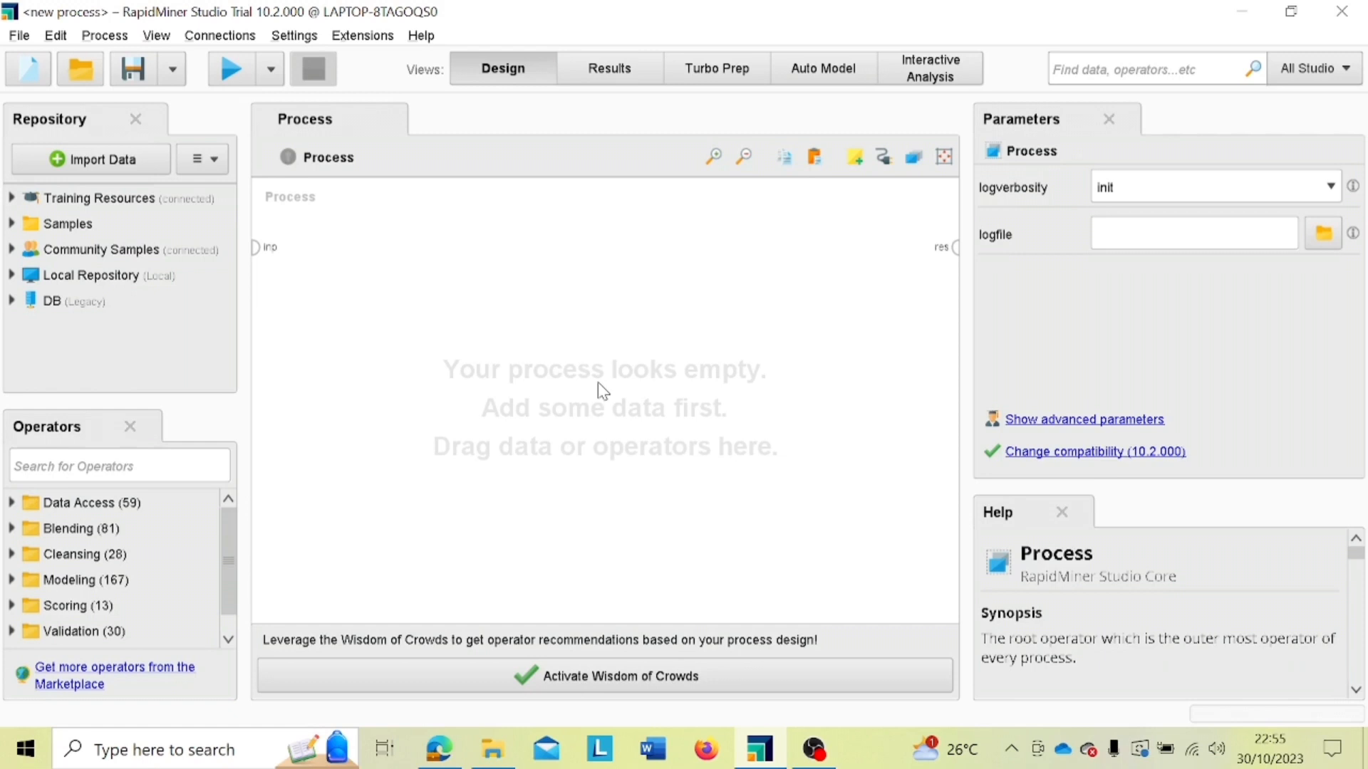
Step: Add a Read CSV operator to the empty process and open its import configuration wizard
left_click(184, 463)
type("read")
left_click_drag(128, 579, 332, 236)
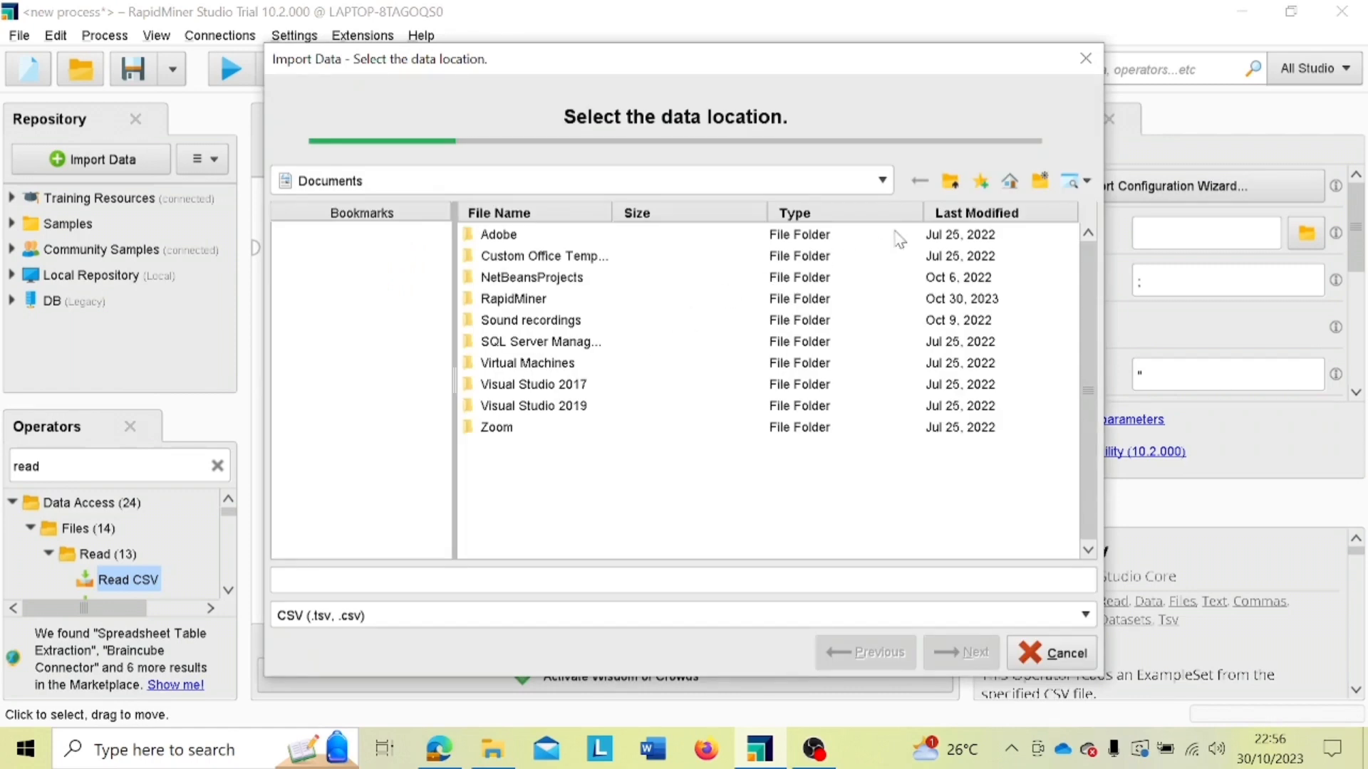
Step: Choose Copy of CarPrice_Assignment.csv from D:\SEMESTER 5\DATA MINING\PROJECT UTS as the import source and accept the comma-separated data format
left_click(882, 181)
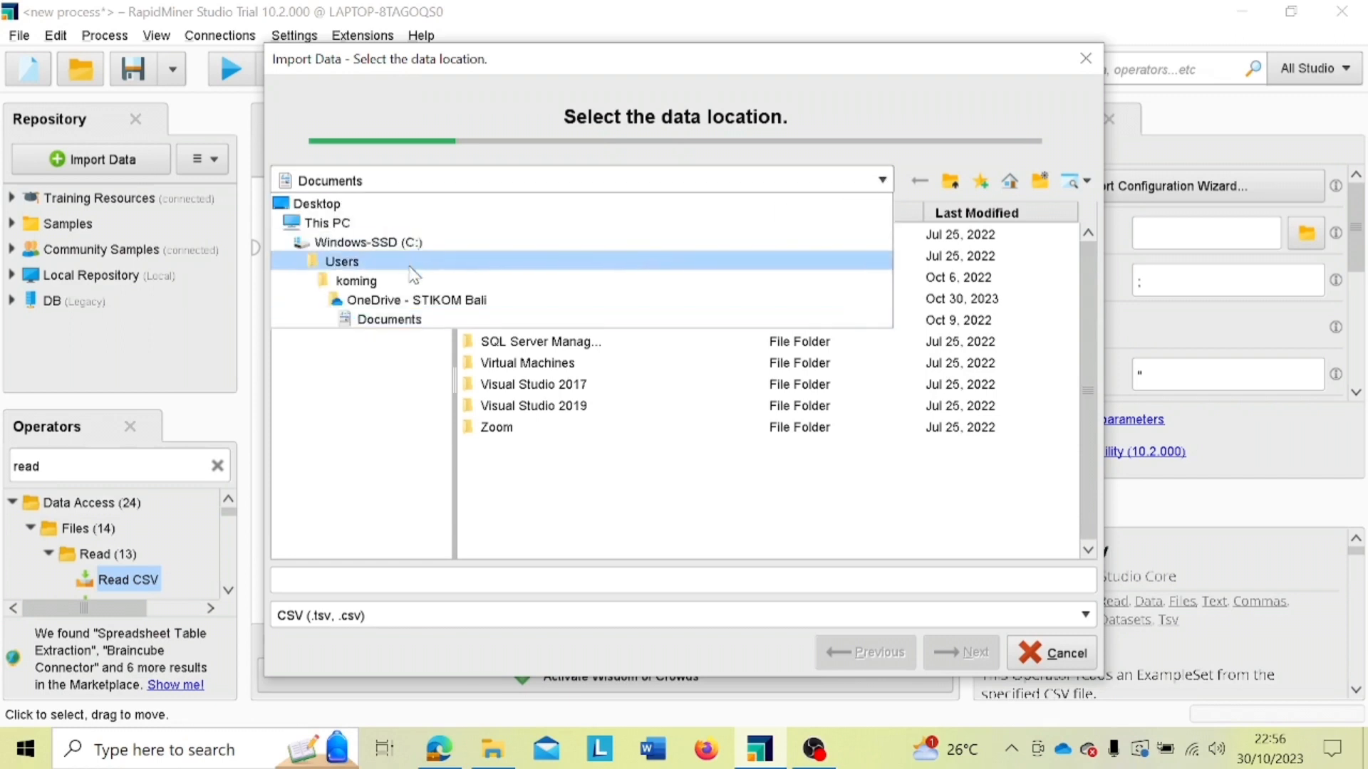
left_click(358, 224)
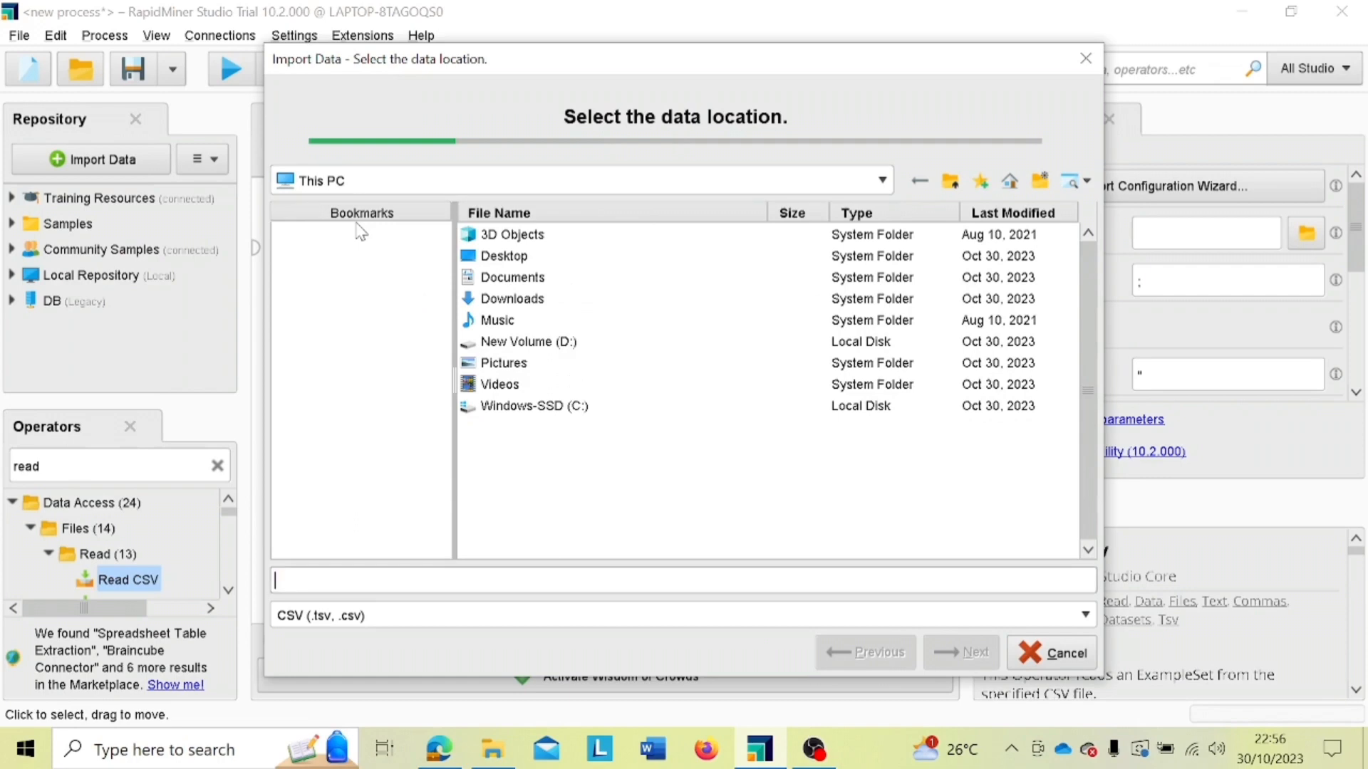
double_click(547, 347)
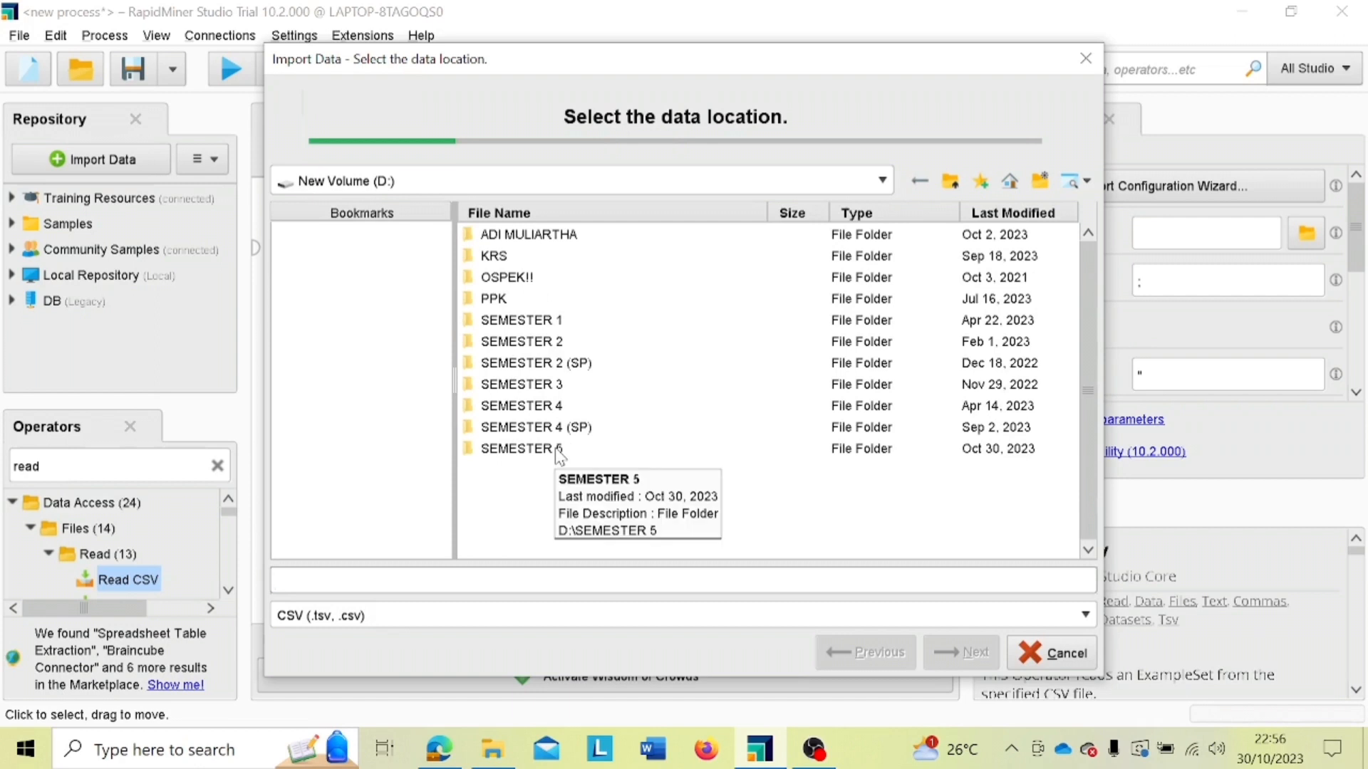
double_click(559, 449)
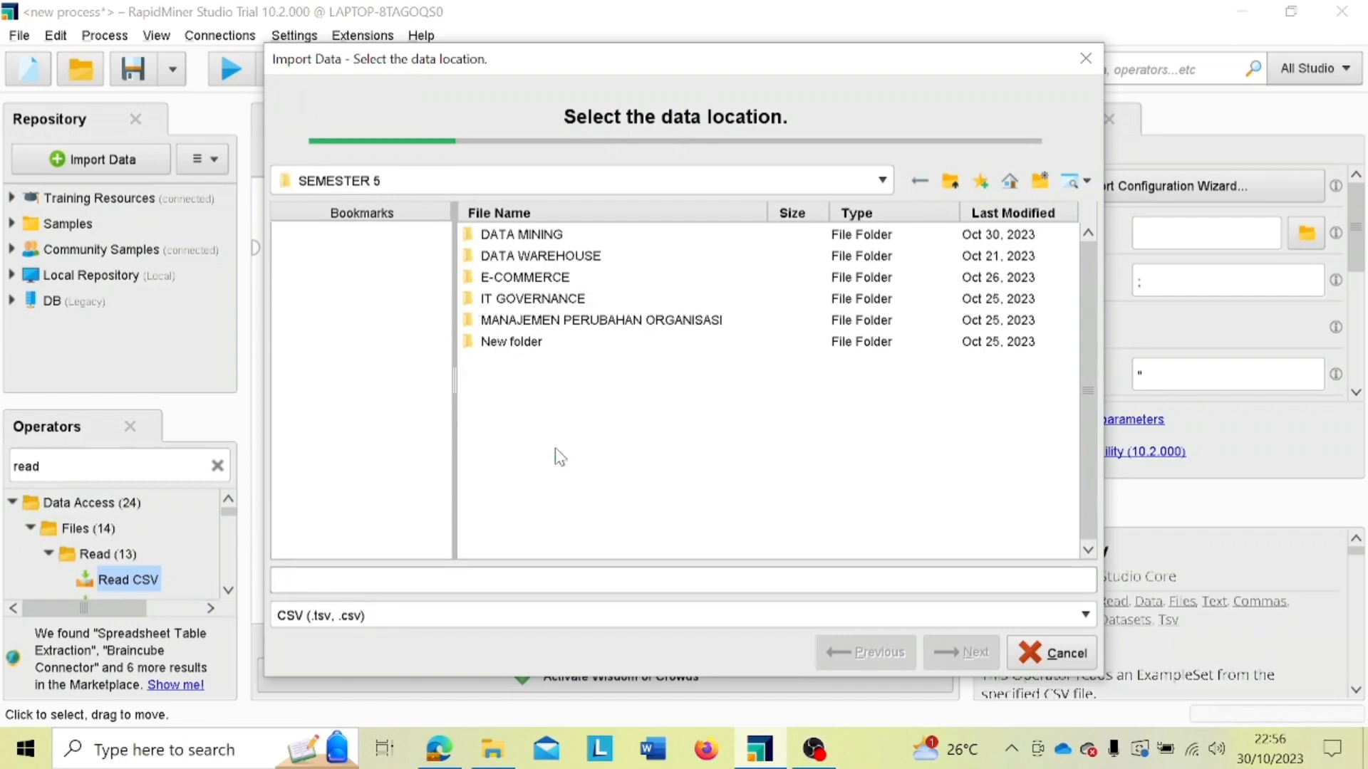
double_click(543, 238)
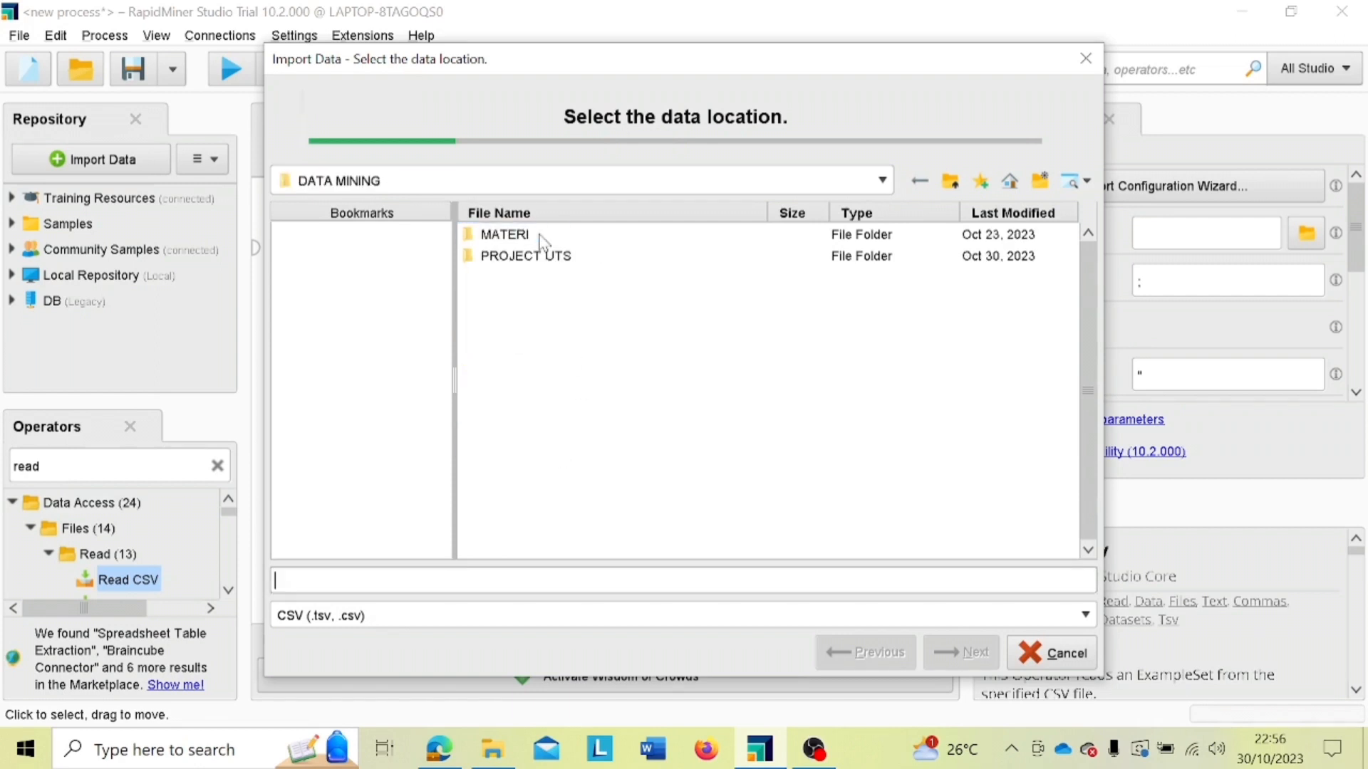
double_click(543, 256)
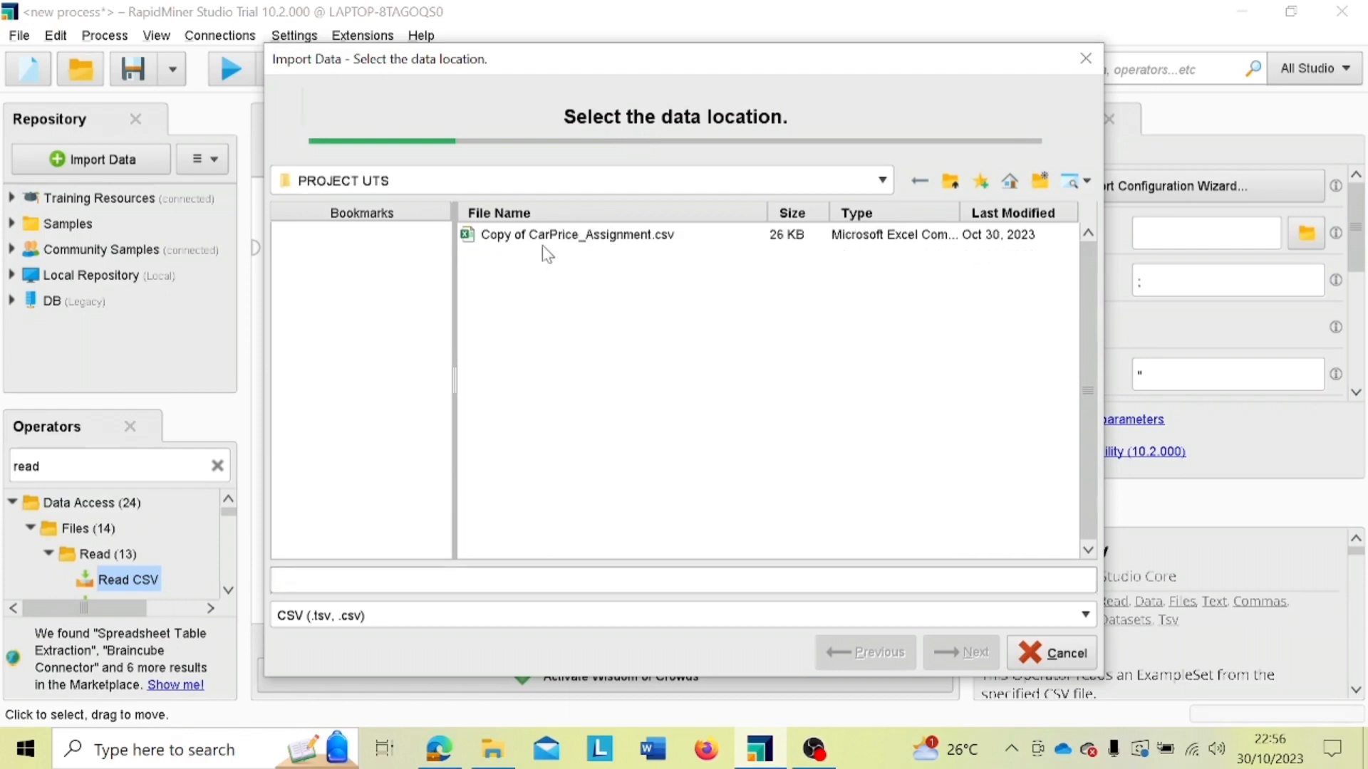
left_click(571, 241)
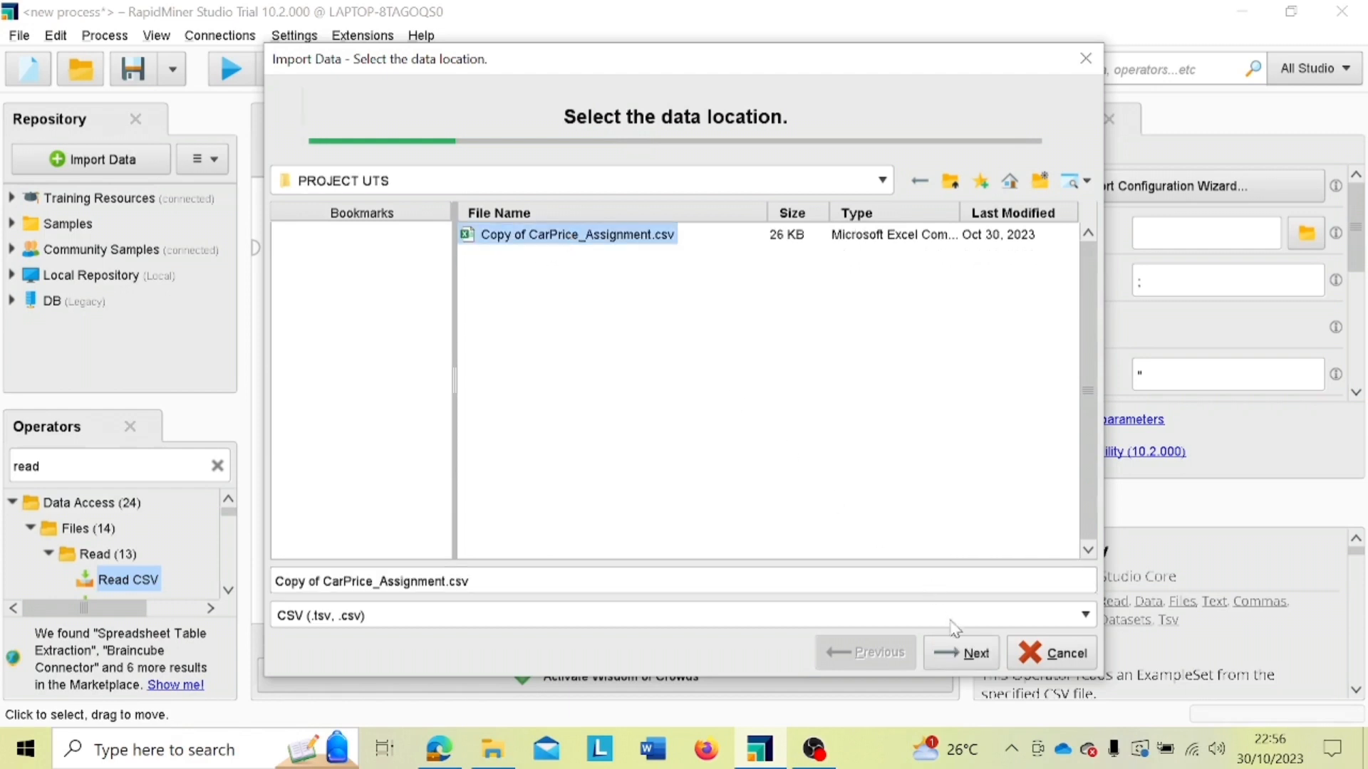
left_click(956, 653)
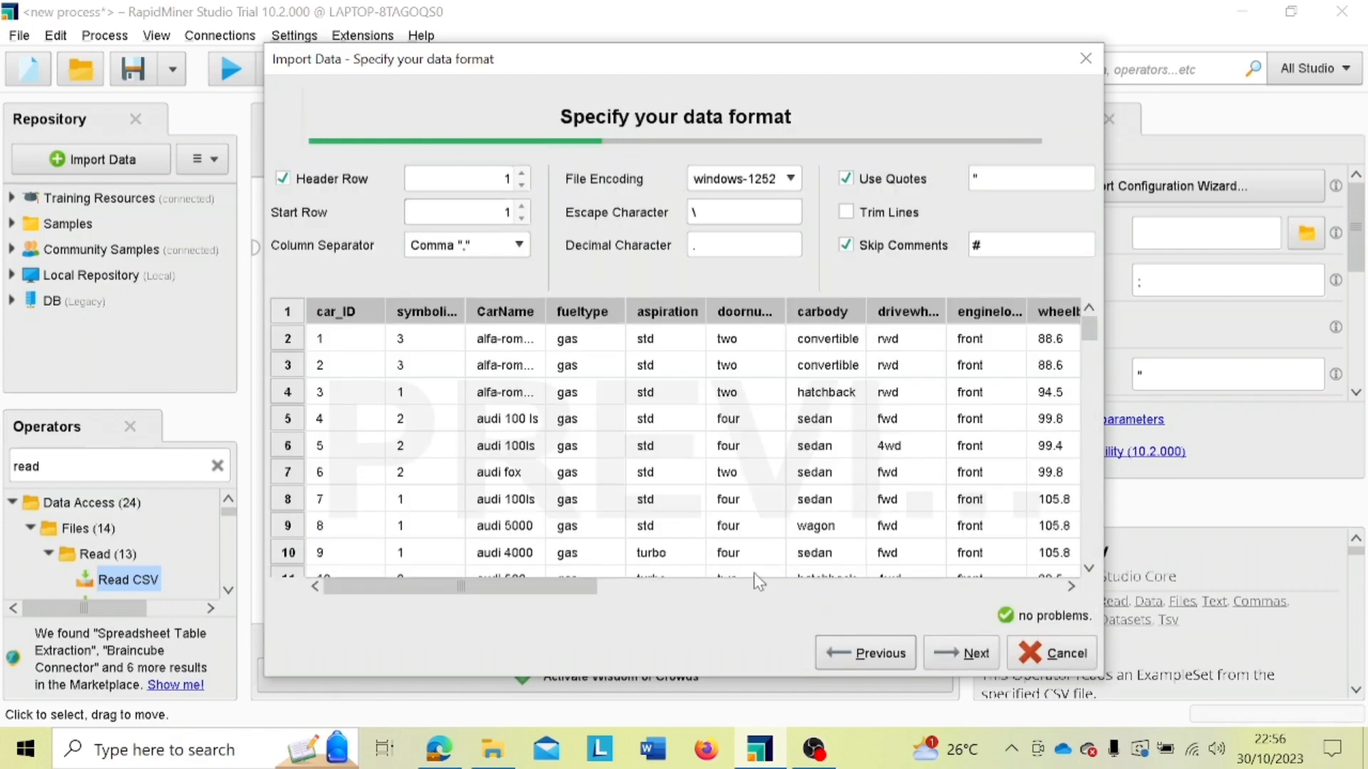
left_click(959, 659)
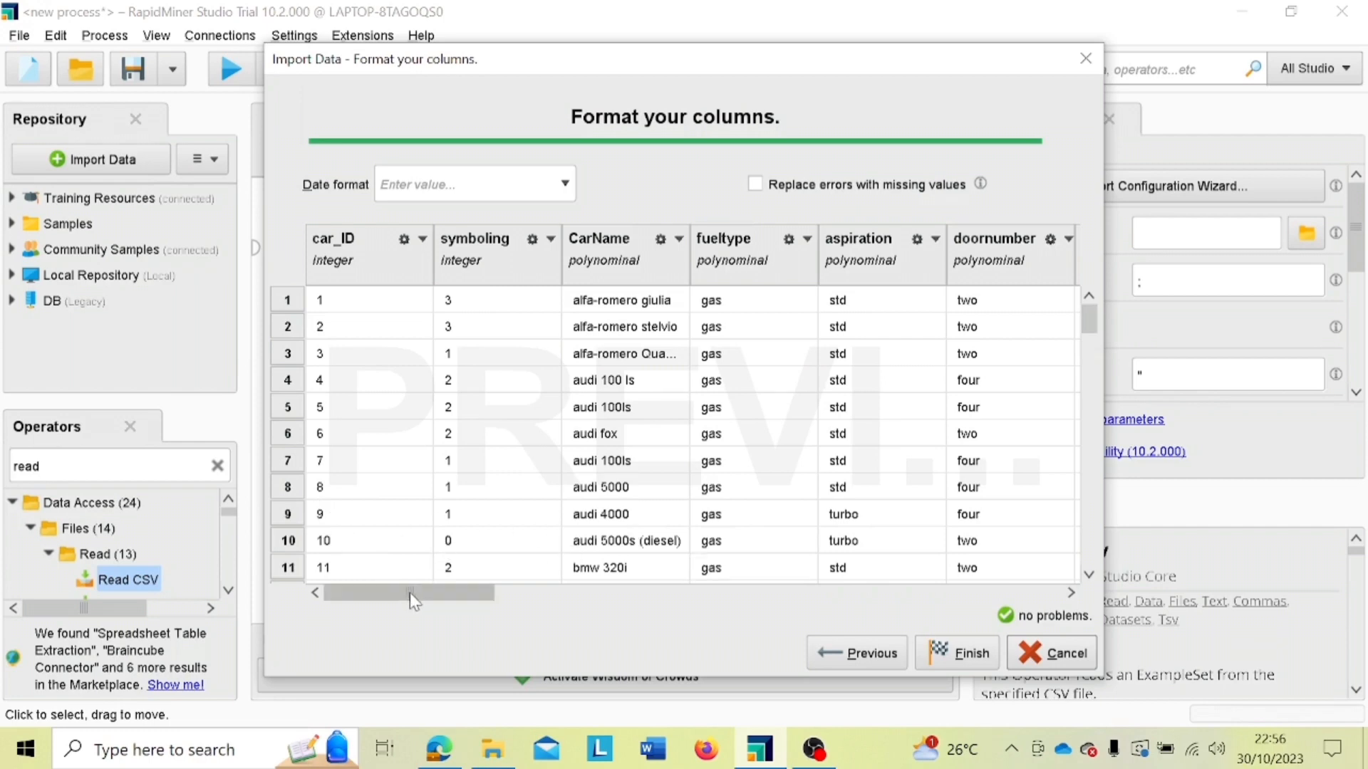
Step: Set the carbody column's role to label and finish the CSV import configuration
left_click_drag(418, 602, 518, 602)
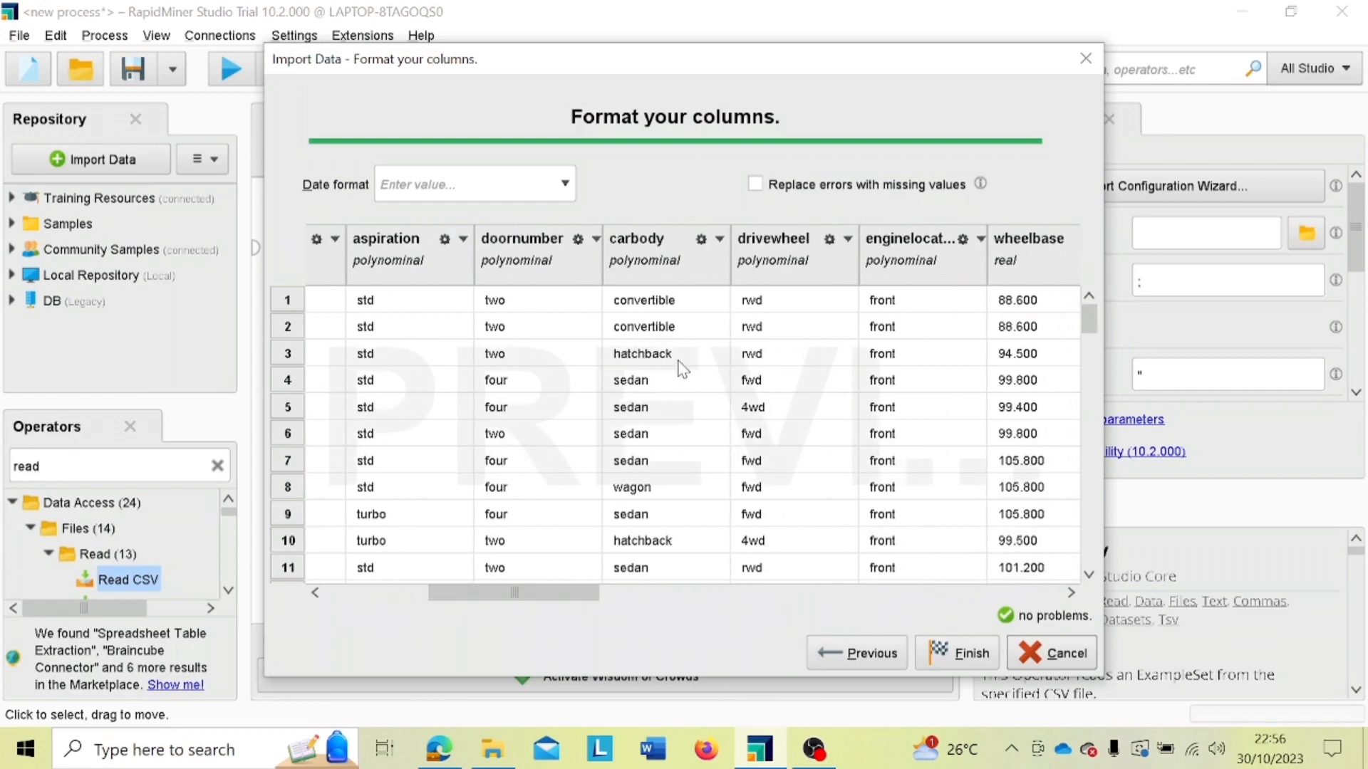
left_click(720, 238)
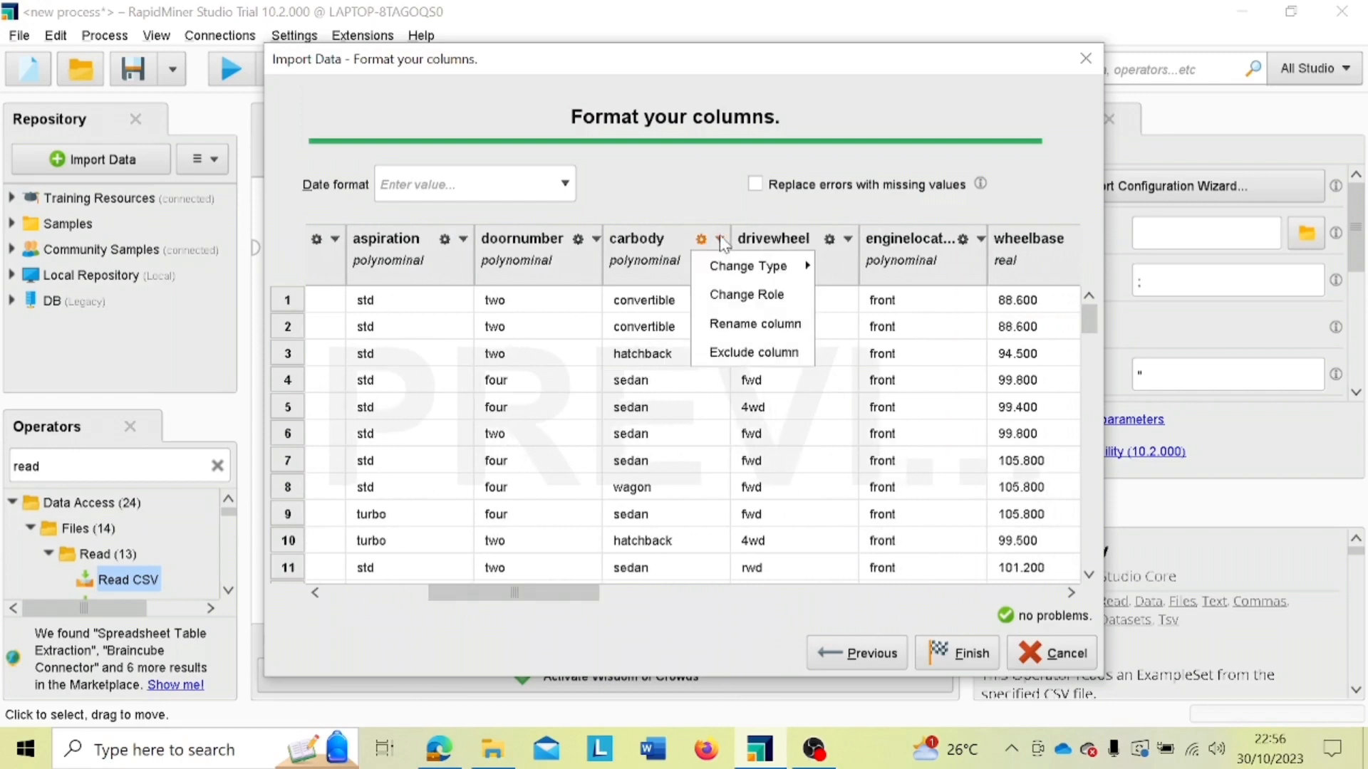
left_click(741, 293)
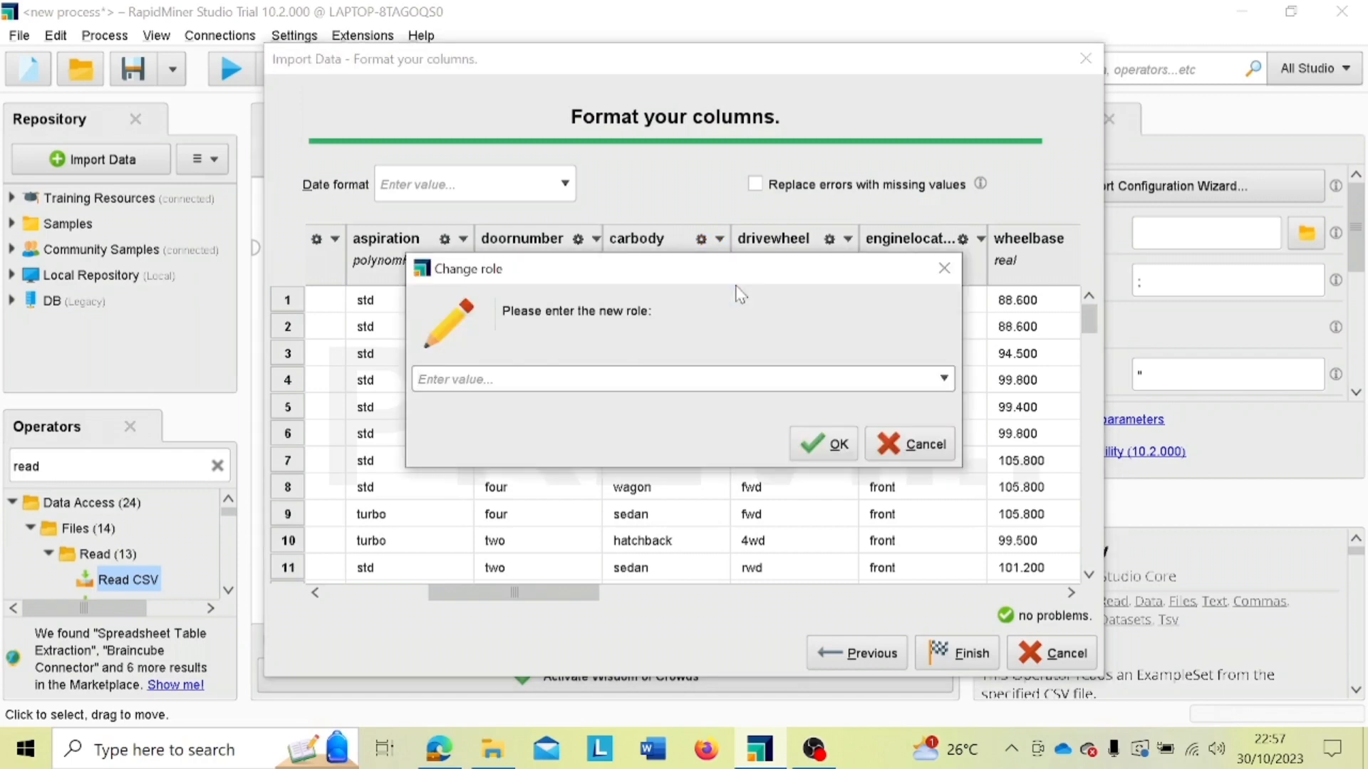
left_click(533, 380)
type("label")
left_click(812, 451)
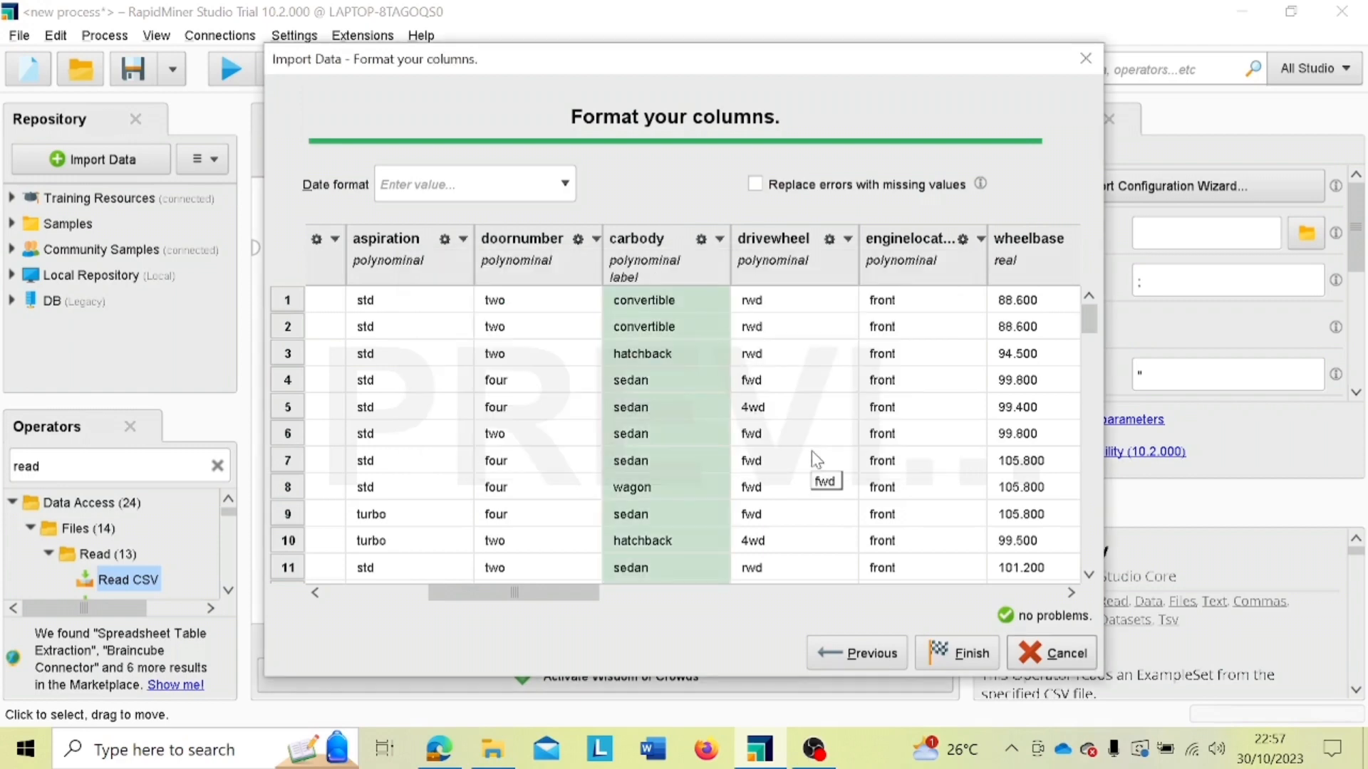
left_click(951, 660)
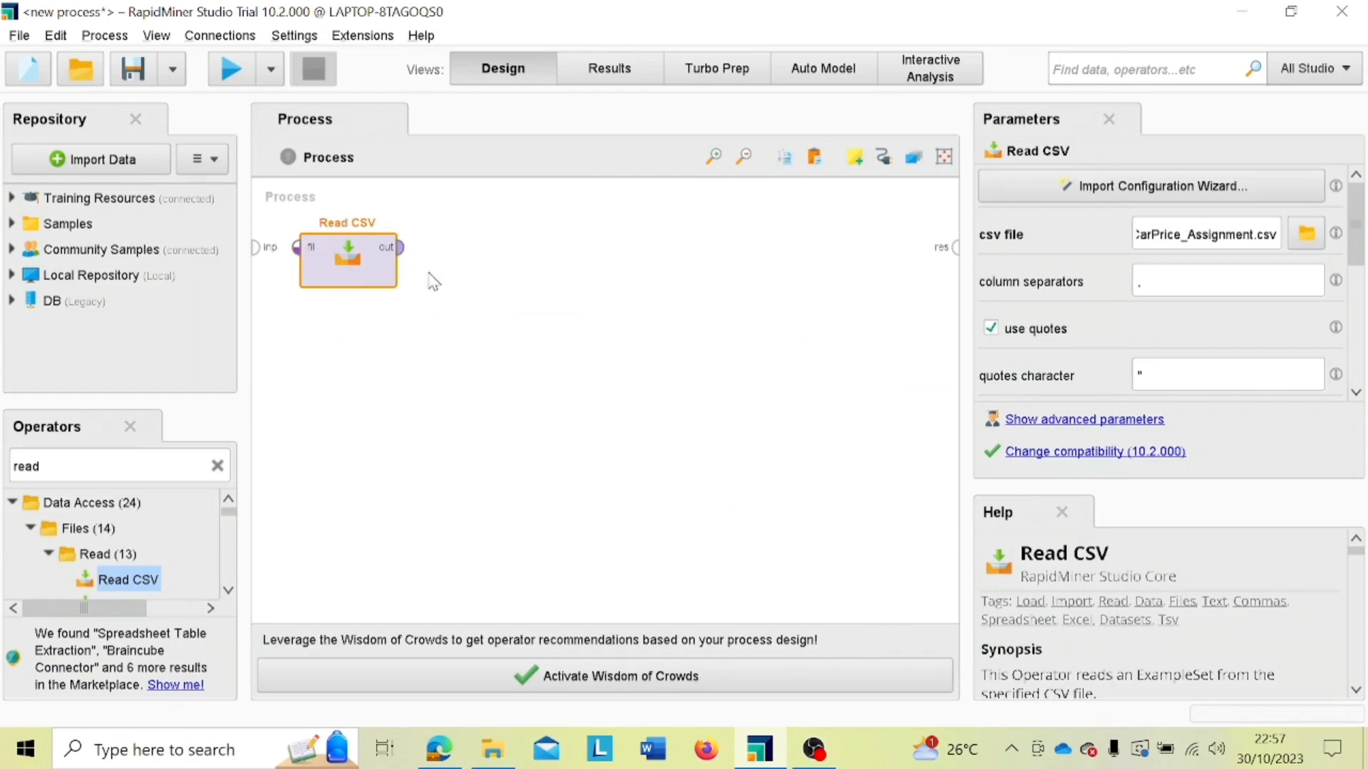
Step: Find the Split Data operator and place it in the process below Read CSV, offset to its right
left_click(217, 467)
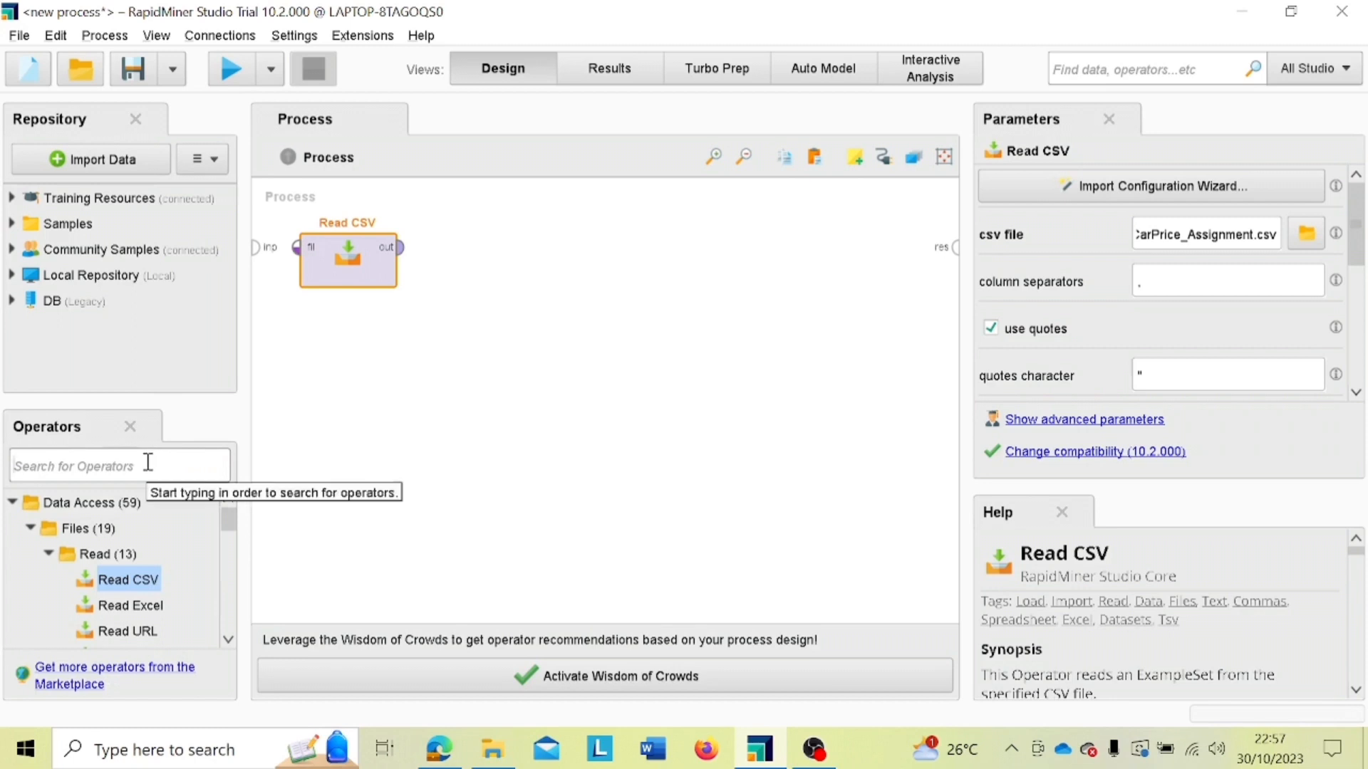
type("spli")
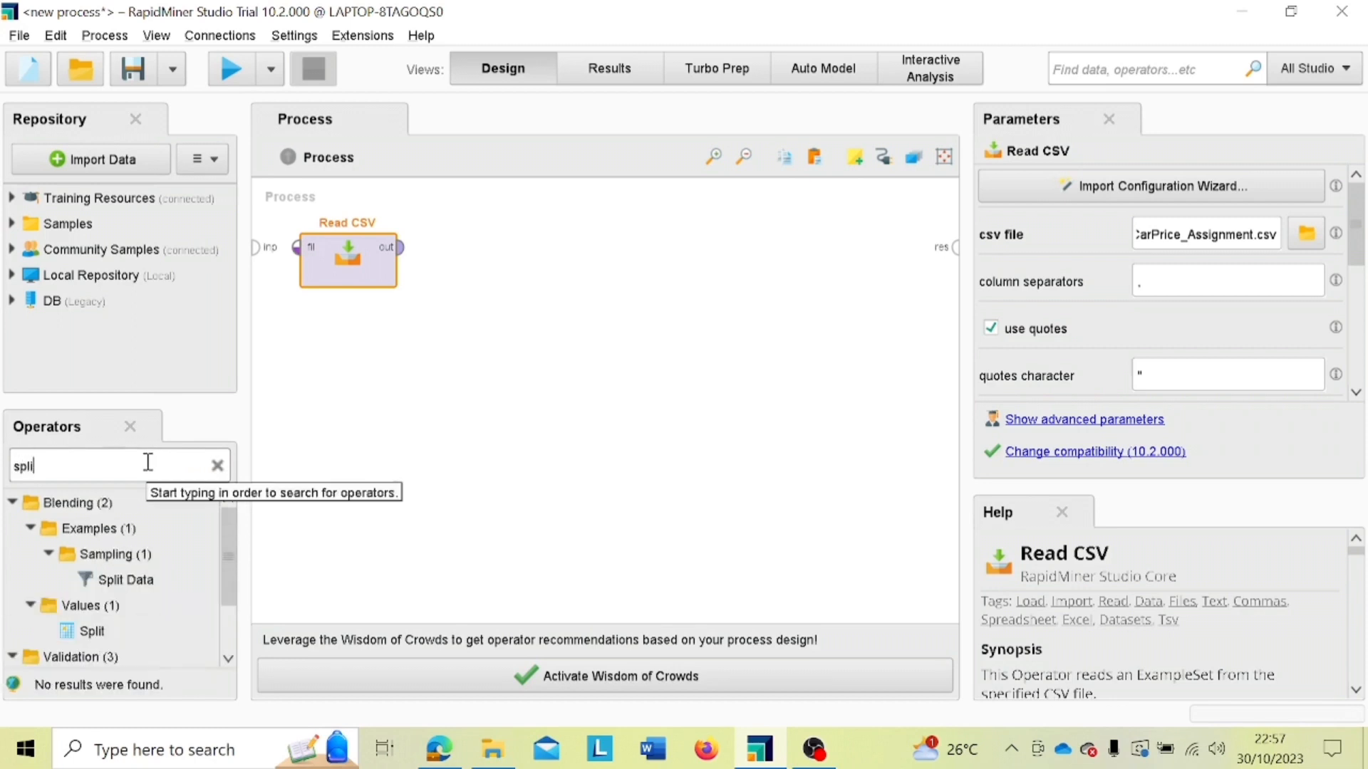
left_click_drag(135, 580, 446, 336)
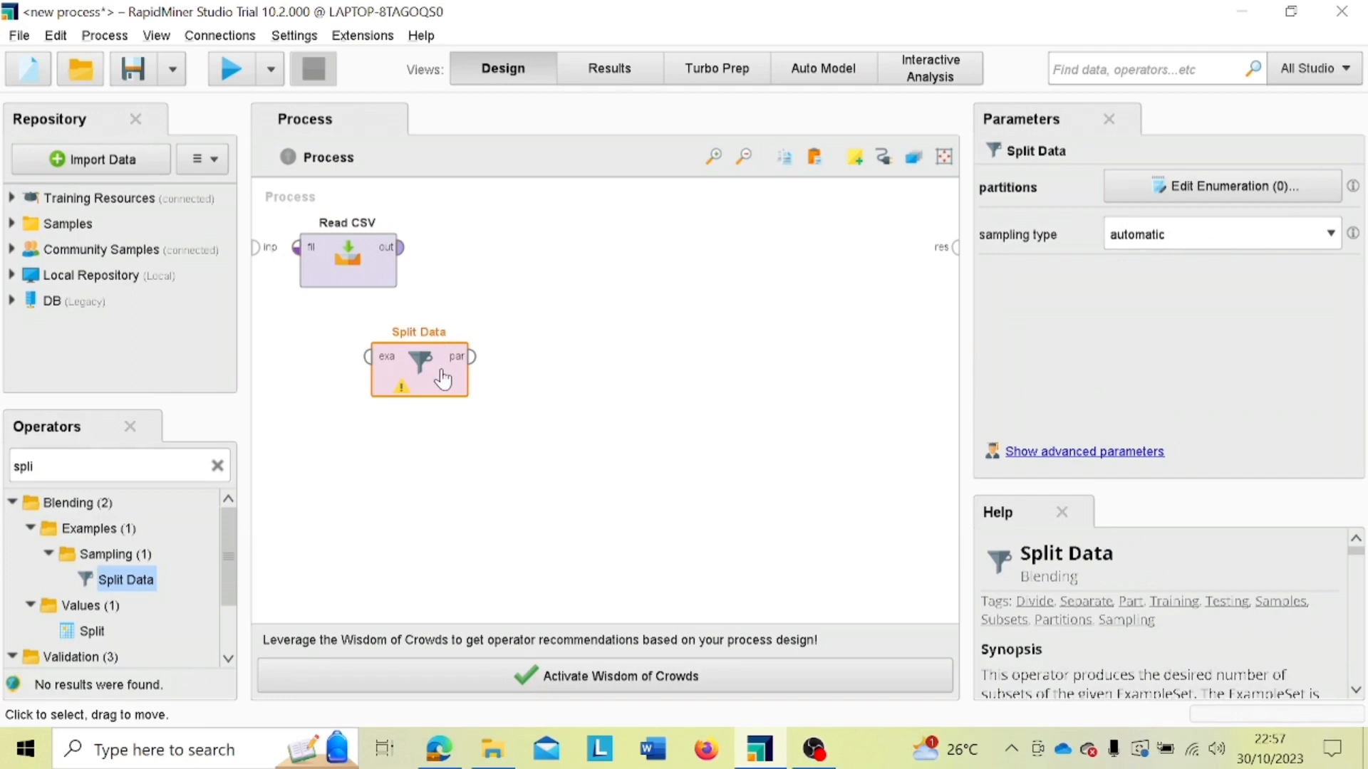
left_click_drag(470, 378, 495, 379)
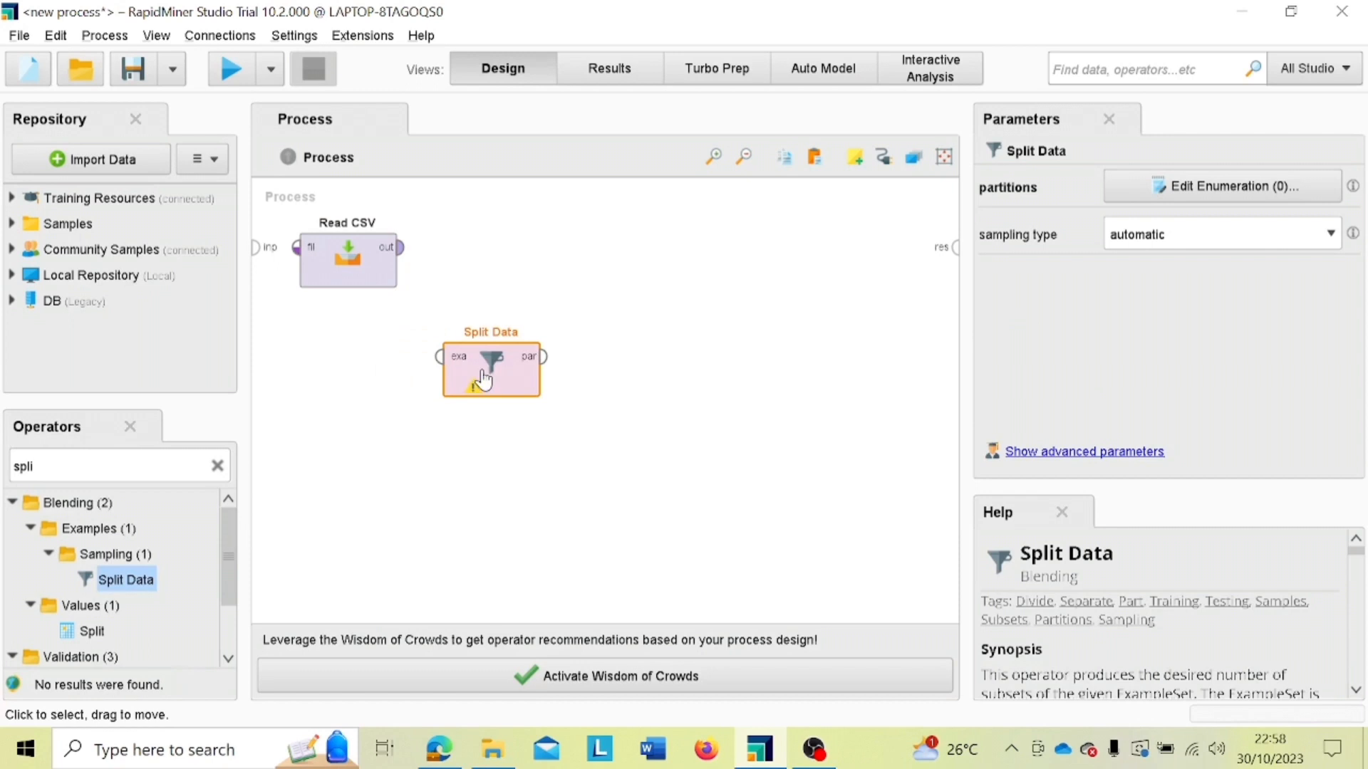
Step: Connect Read CSV's output to Split Data's example set input and define two Split Data partitions with ratios 0.7 and 0.3
left_click(403, 248)
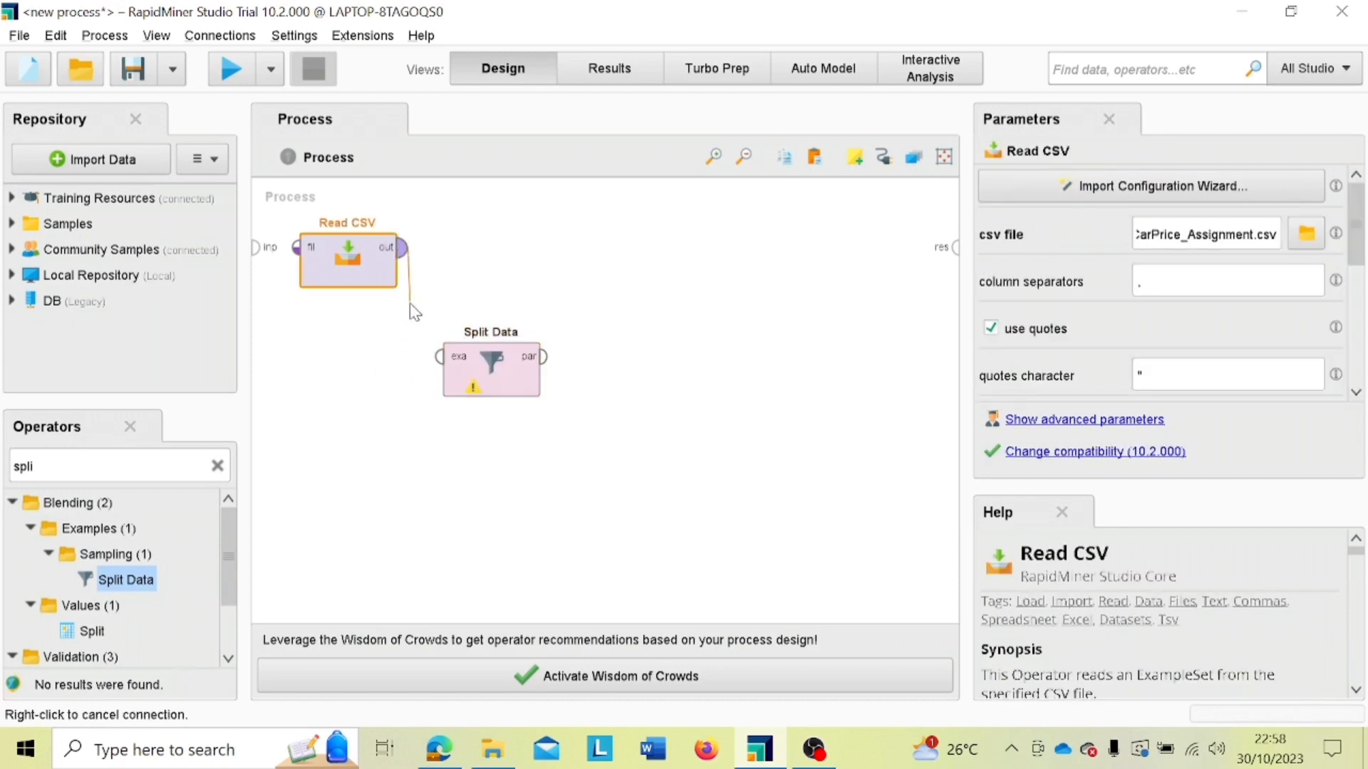
left_click(436, 365)
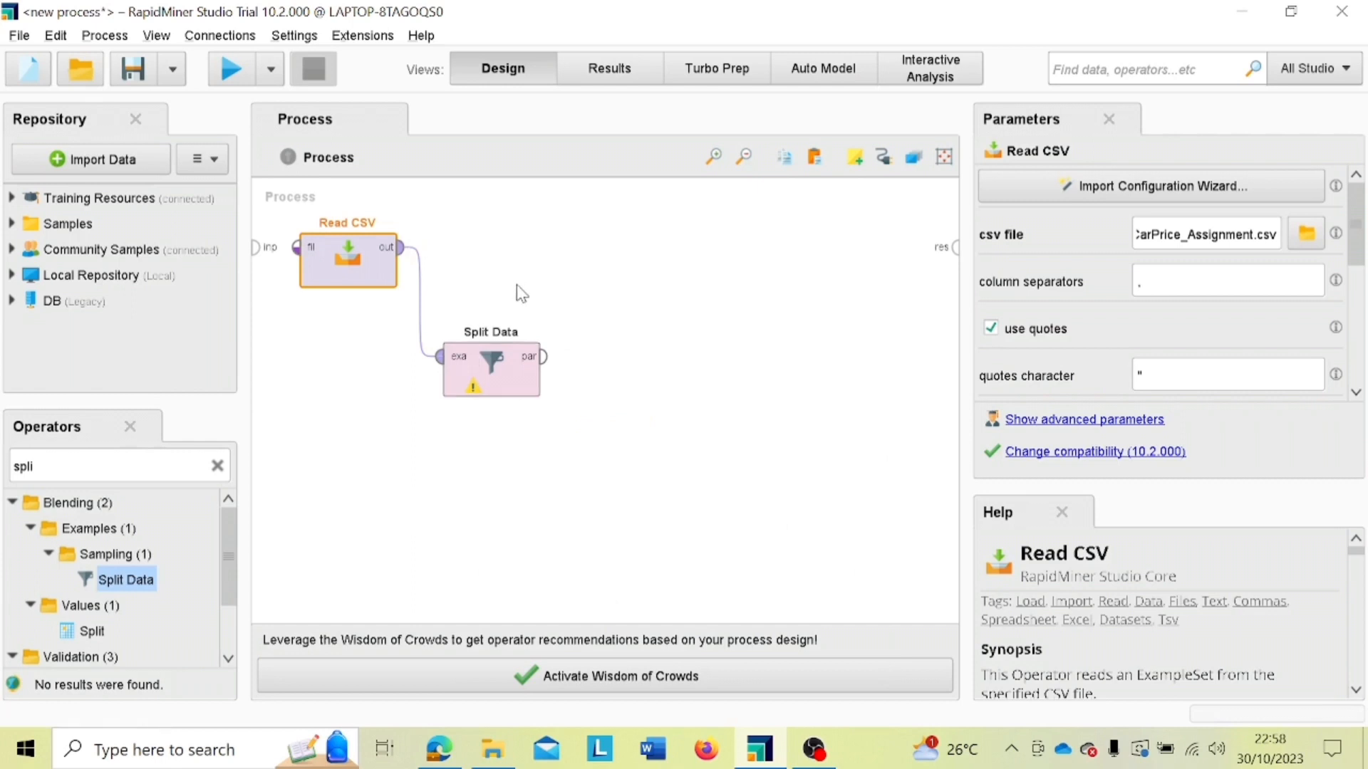
double_click(497, 370)
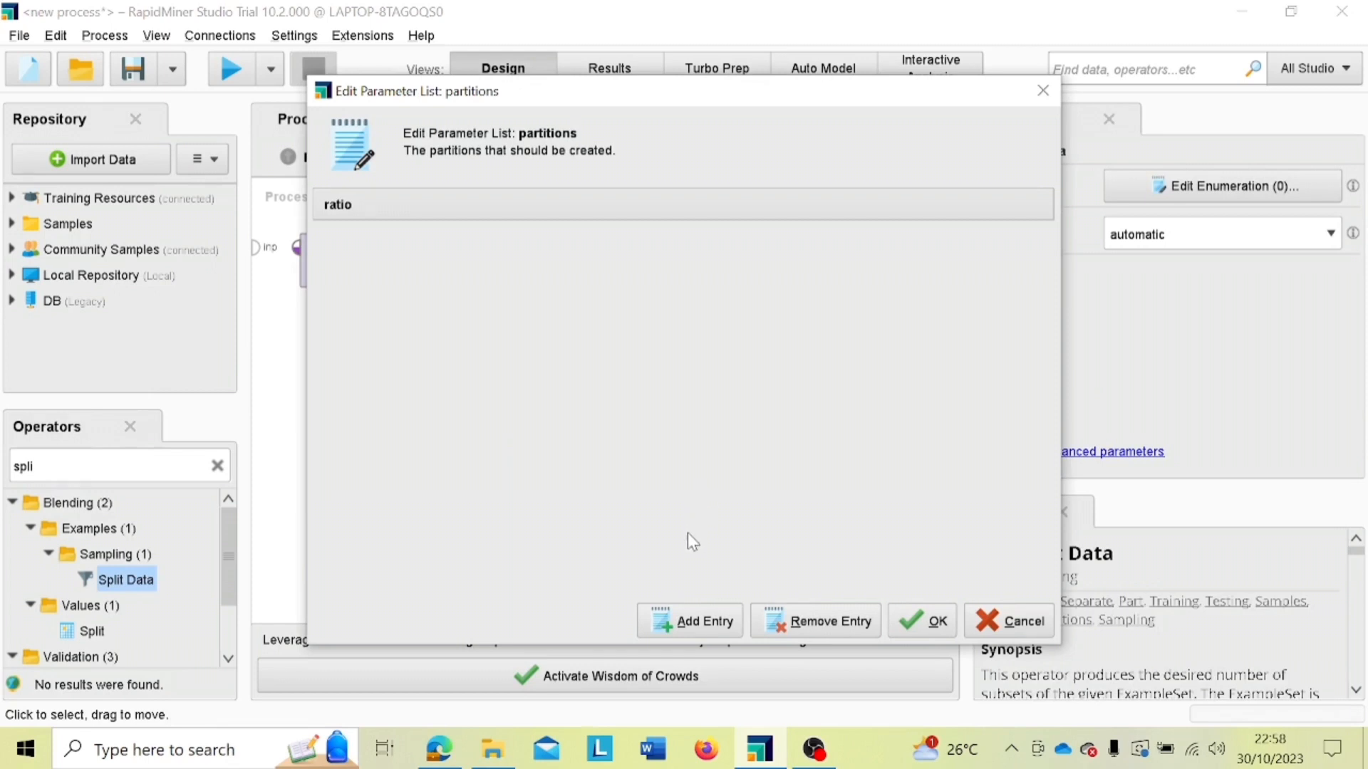
left_click(694, 625)
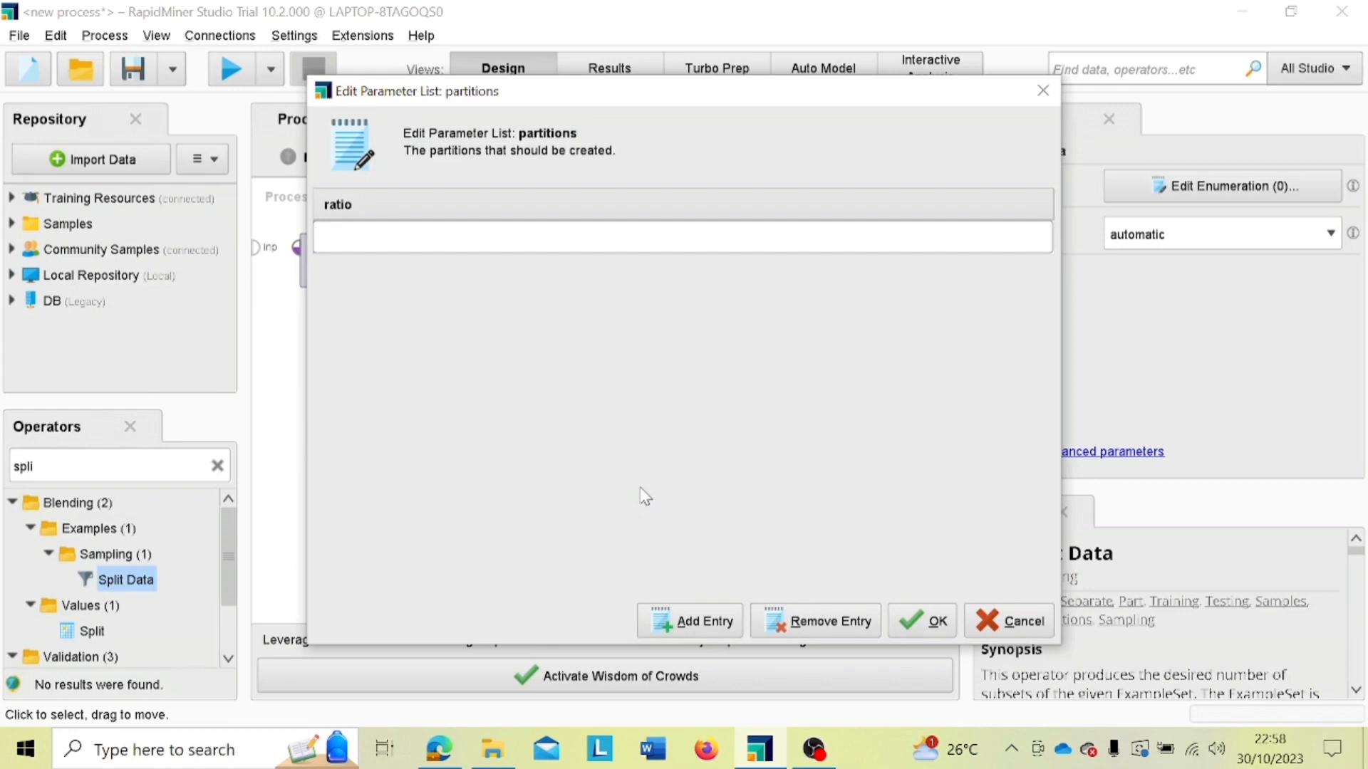
type("0.7")
left_click(688, 631)
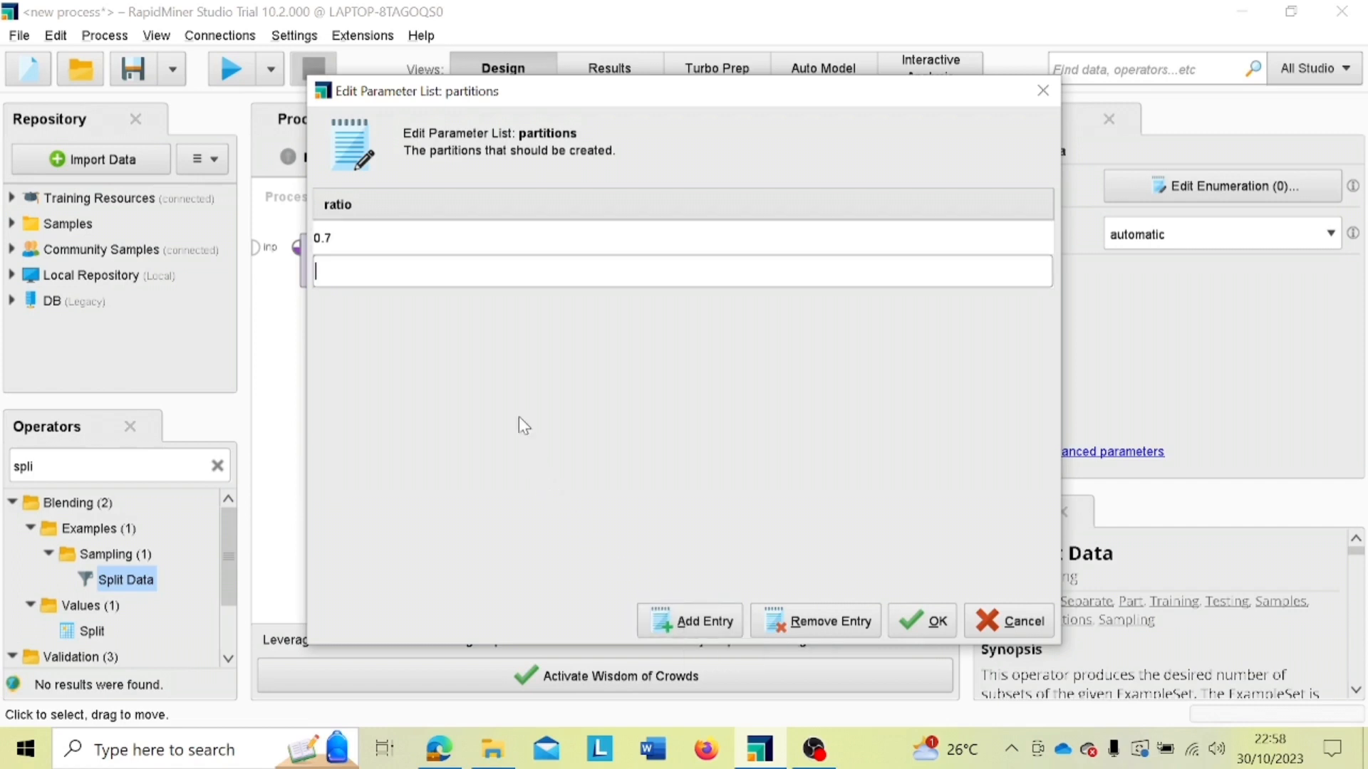
type("0.3")
left_click(924, 623)
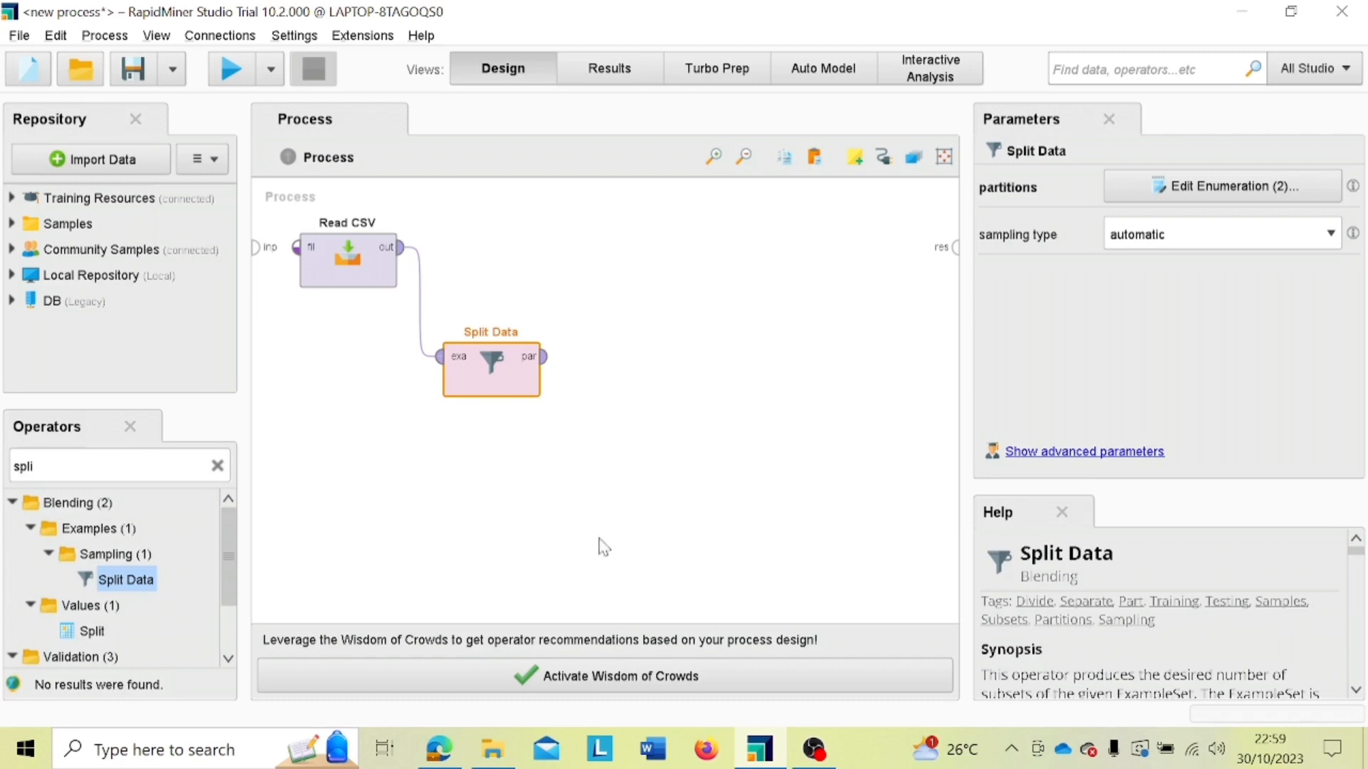
Step: Find the Decision Tree operator and place it in the process to the upper right of Split Data
left_click(213, 467)
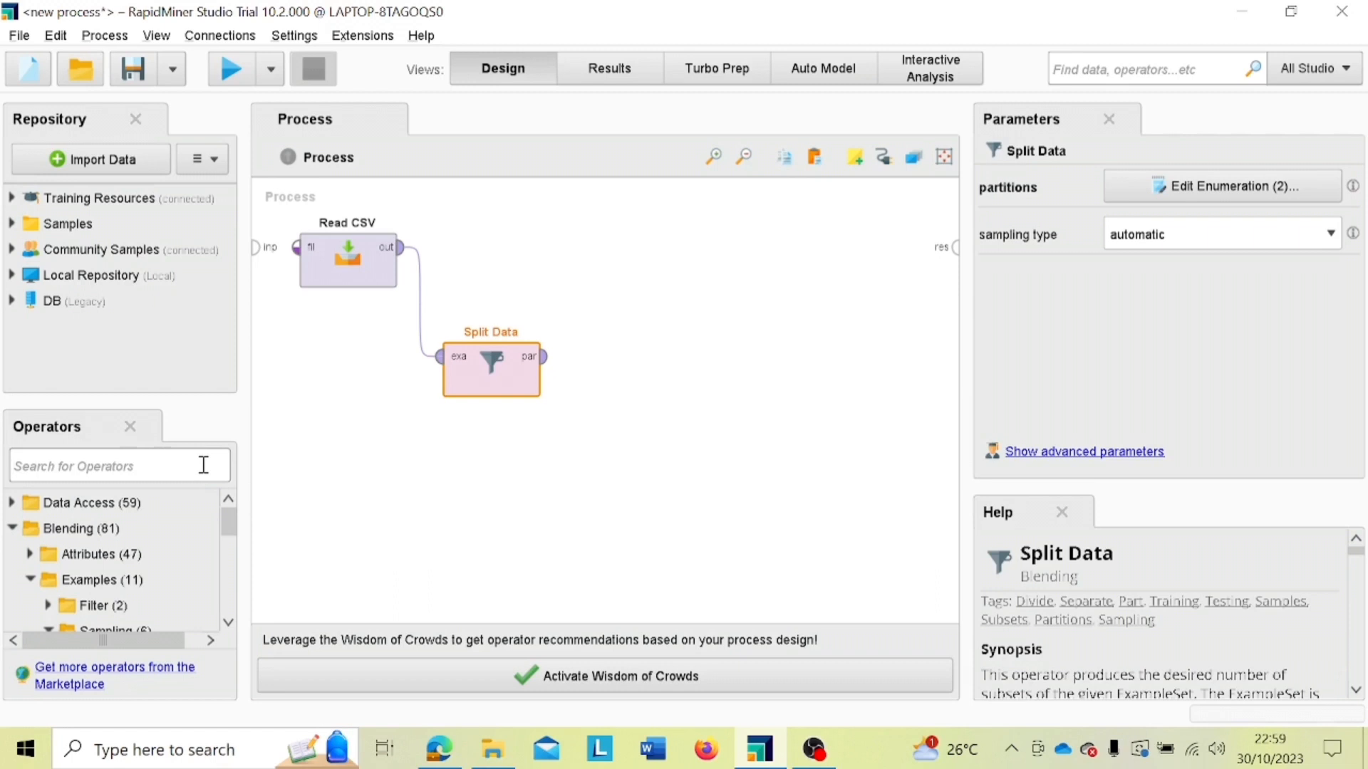
type("des")
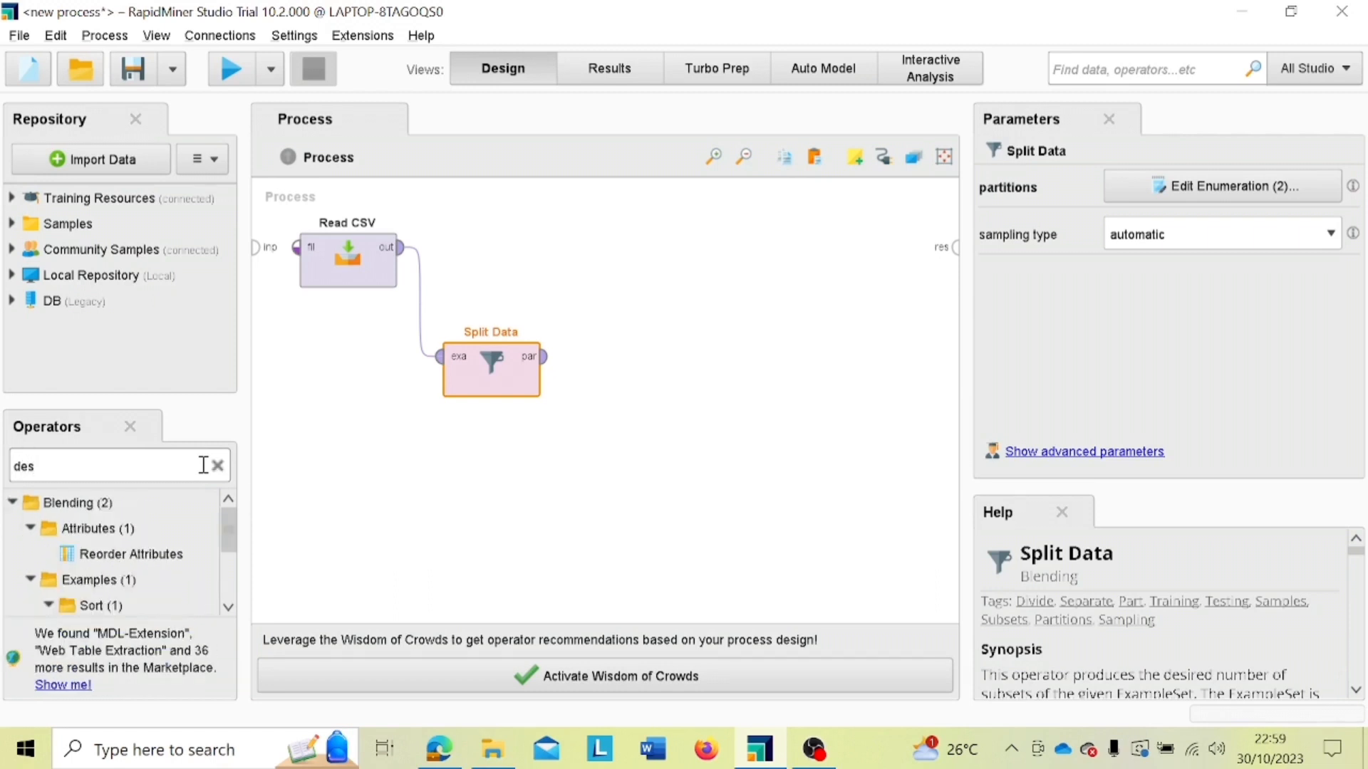
key("BackSpace")
type("ci")
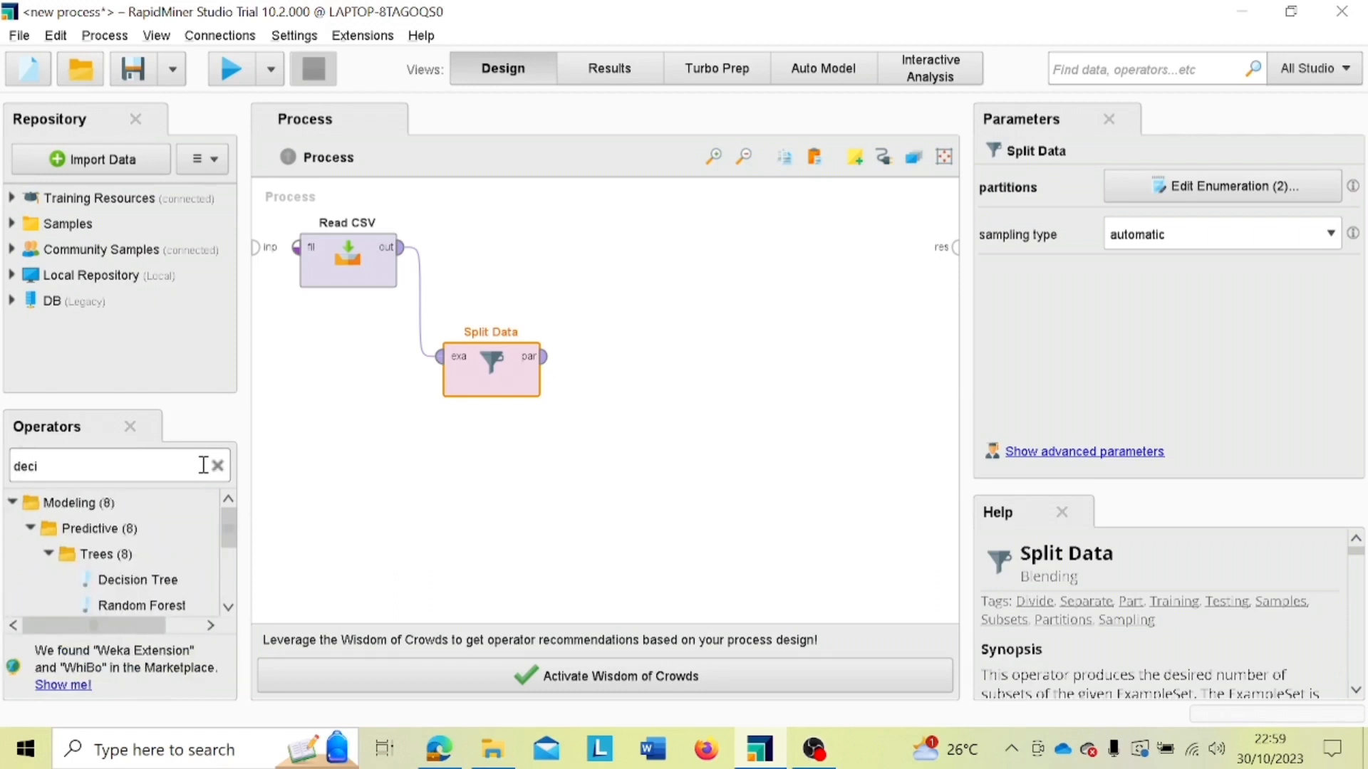
left_click_drag(171, 580, 621, 282)
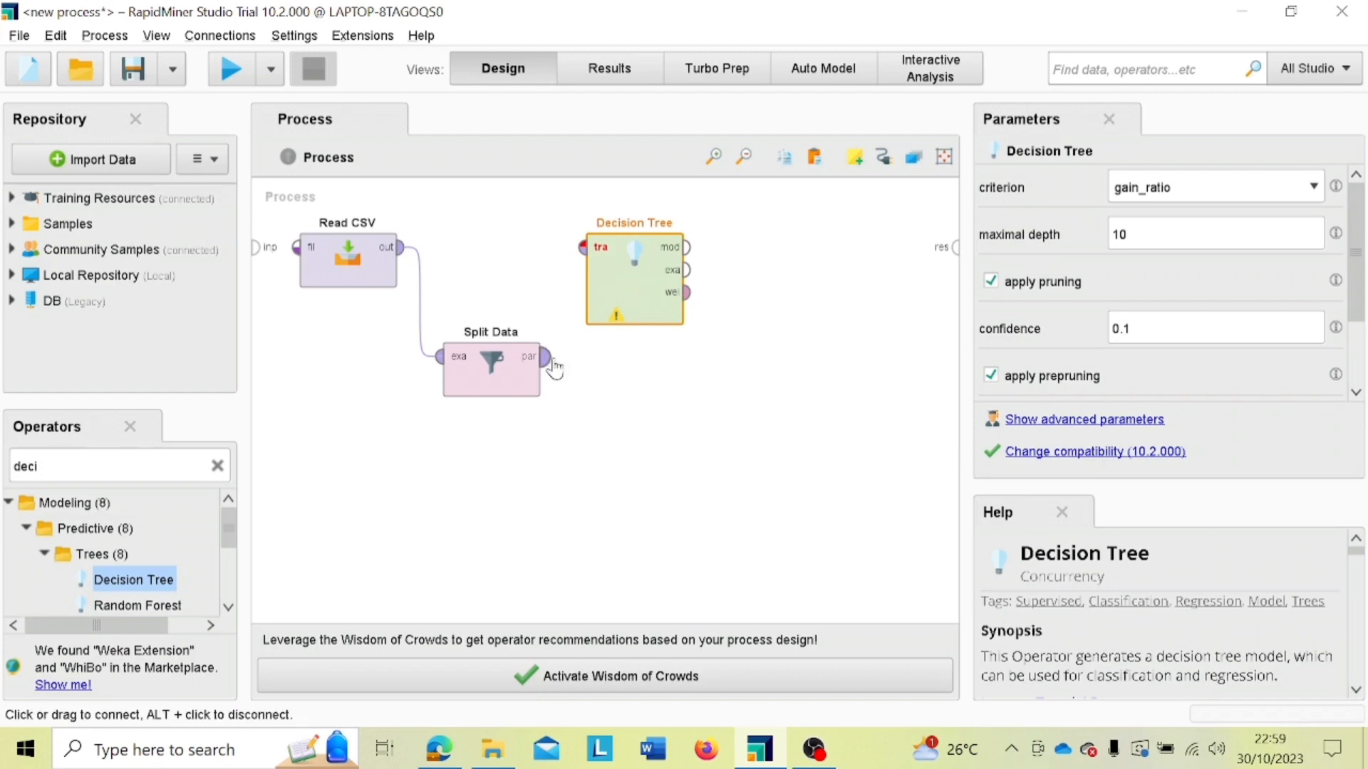
Step: Connect Split Data's first partition output to the Decision Tree's training set input
mouse_move(537, 363)
mouse_move(585, 258)
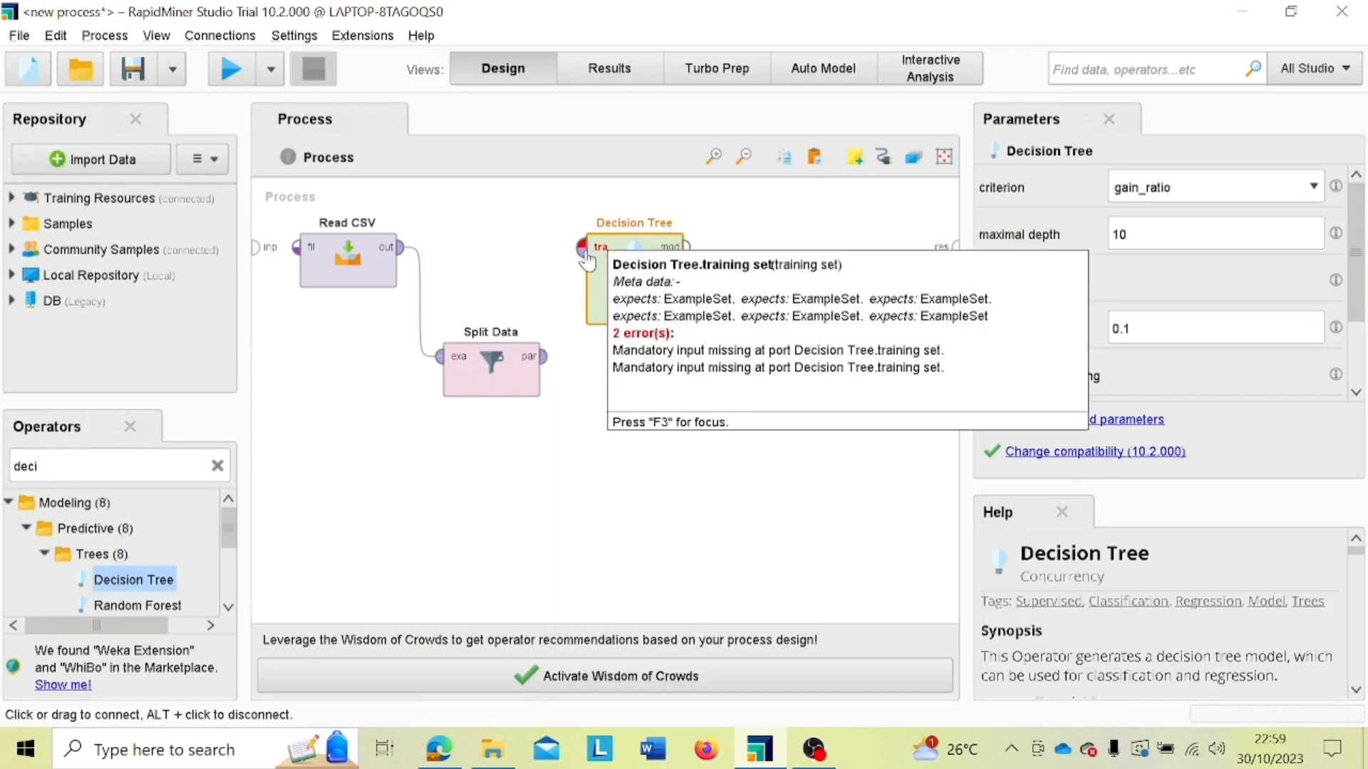
left_click(547, 360)
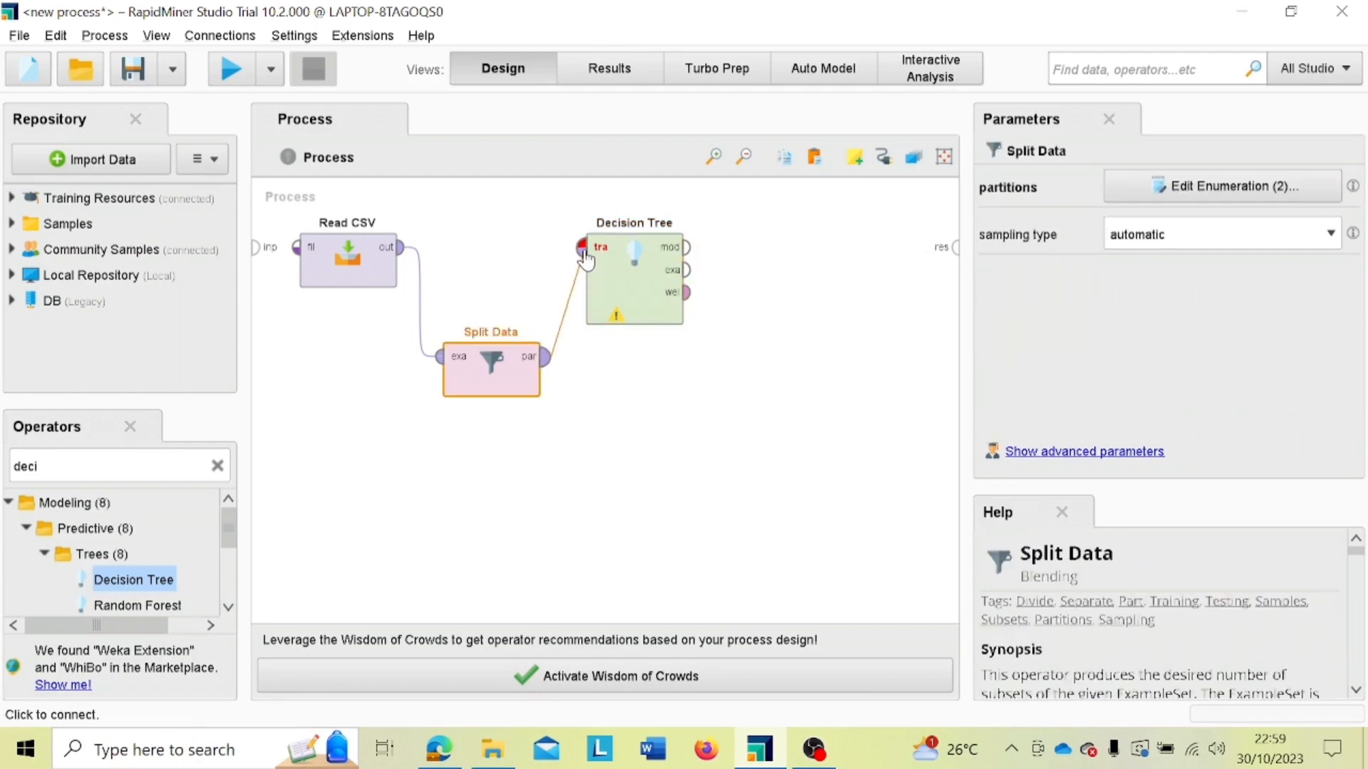
left_click(585, 258)
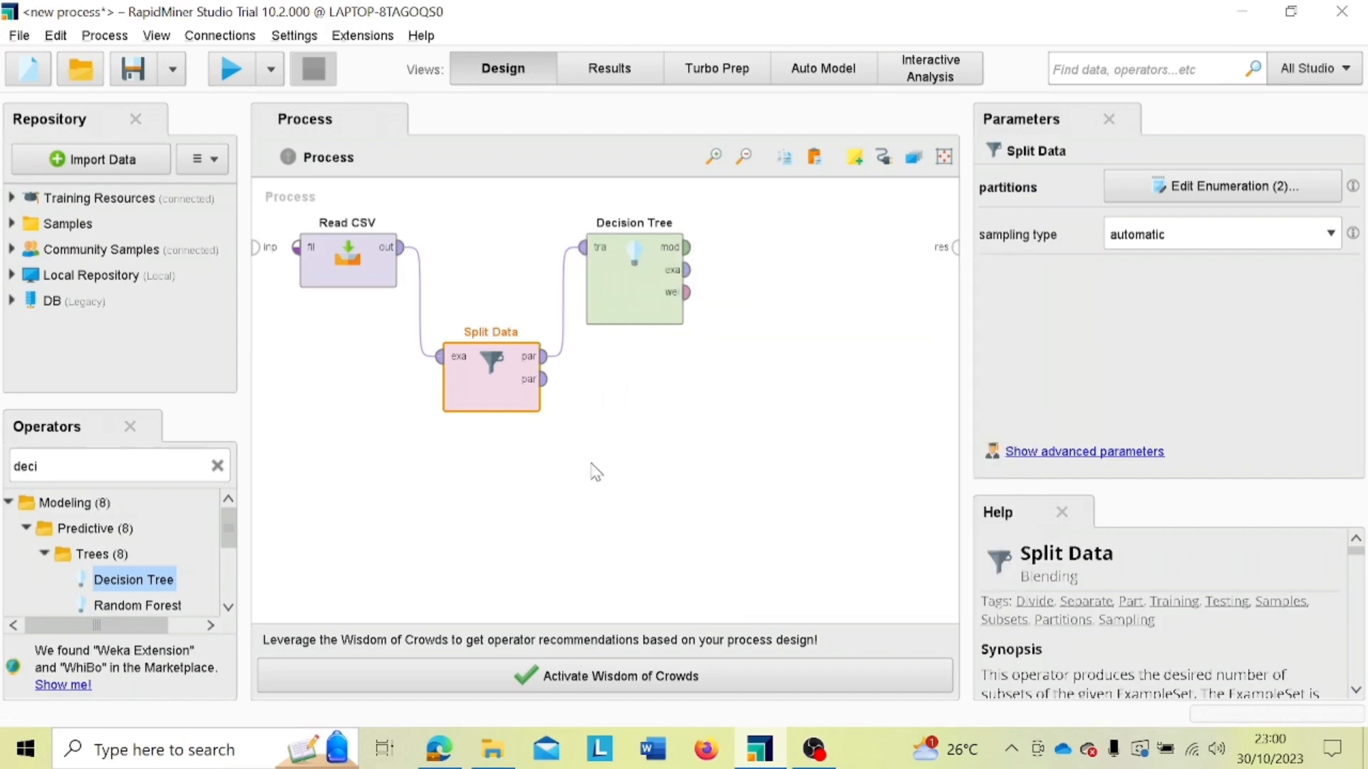
Step: Find the Apply Model operator and place it below Decision Tree, offset to its right
left_click(217, 468)
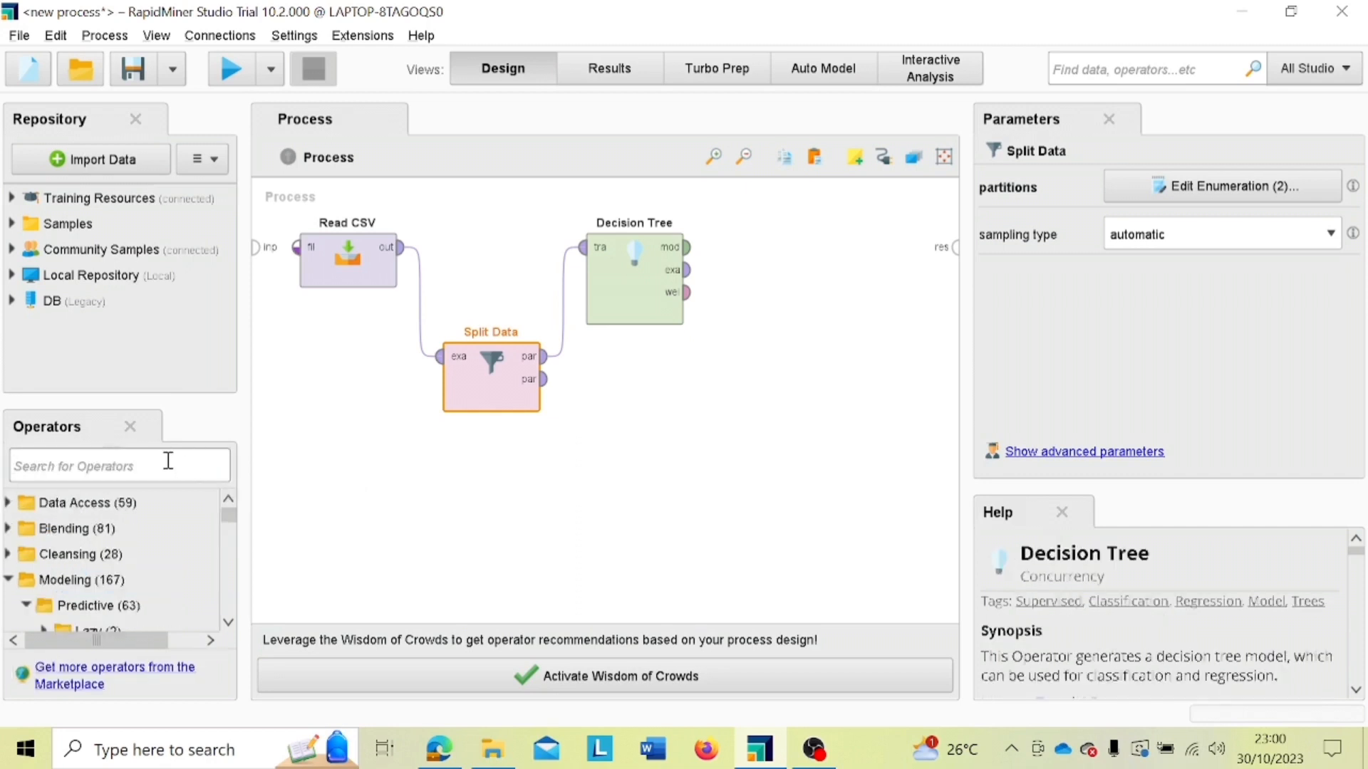
type("appl")
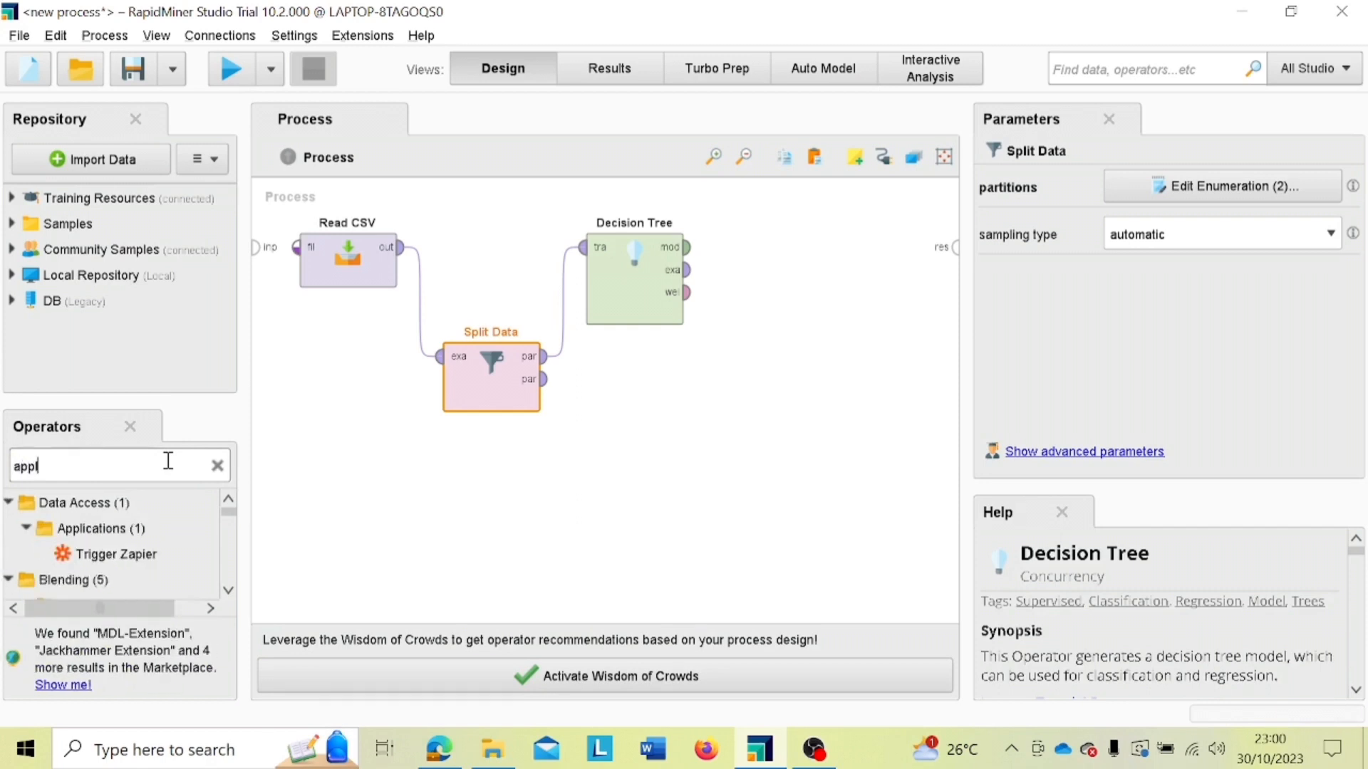
type("y m")
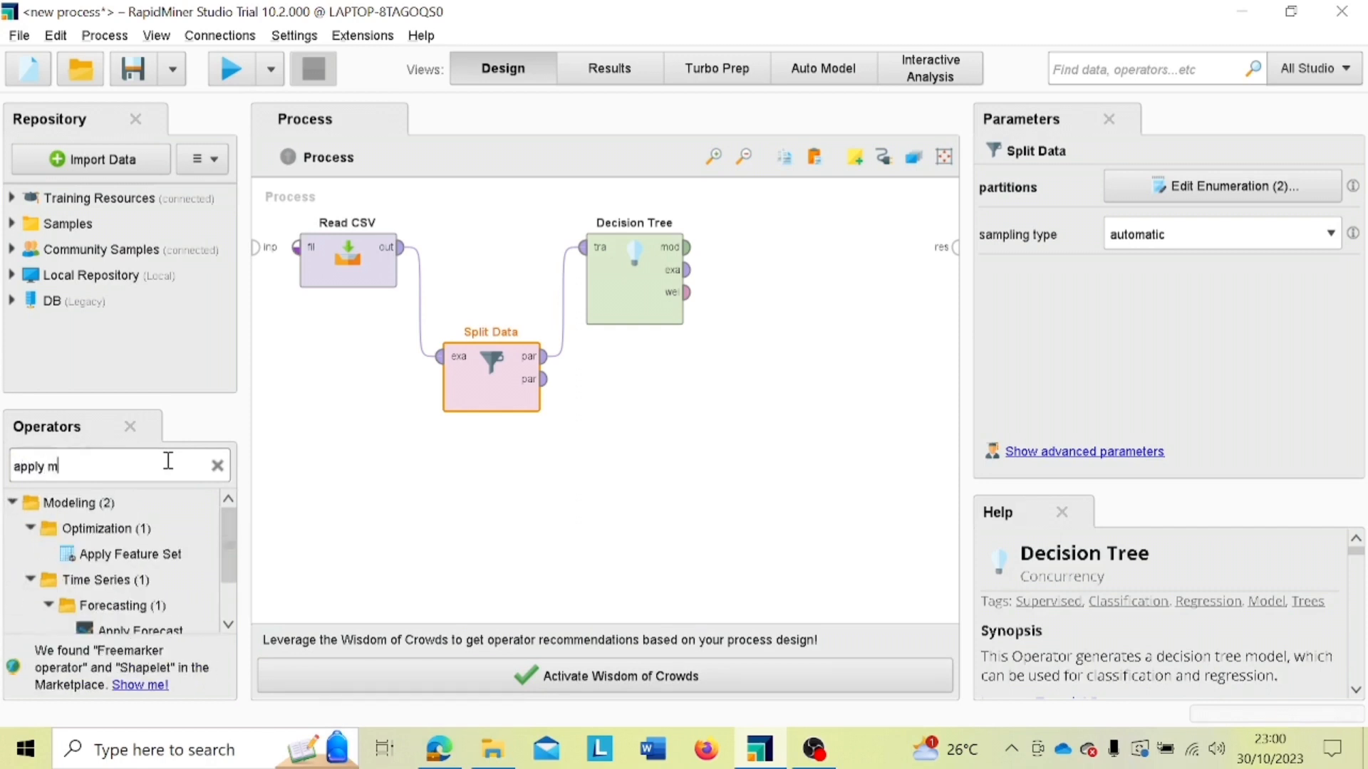
type("o")
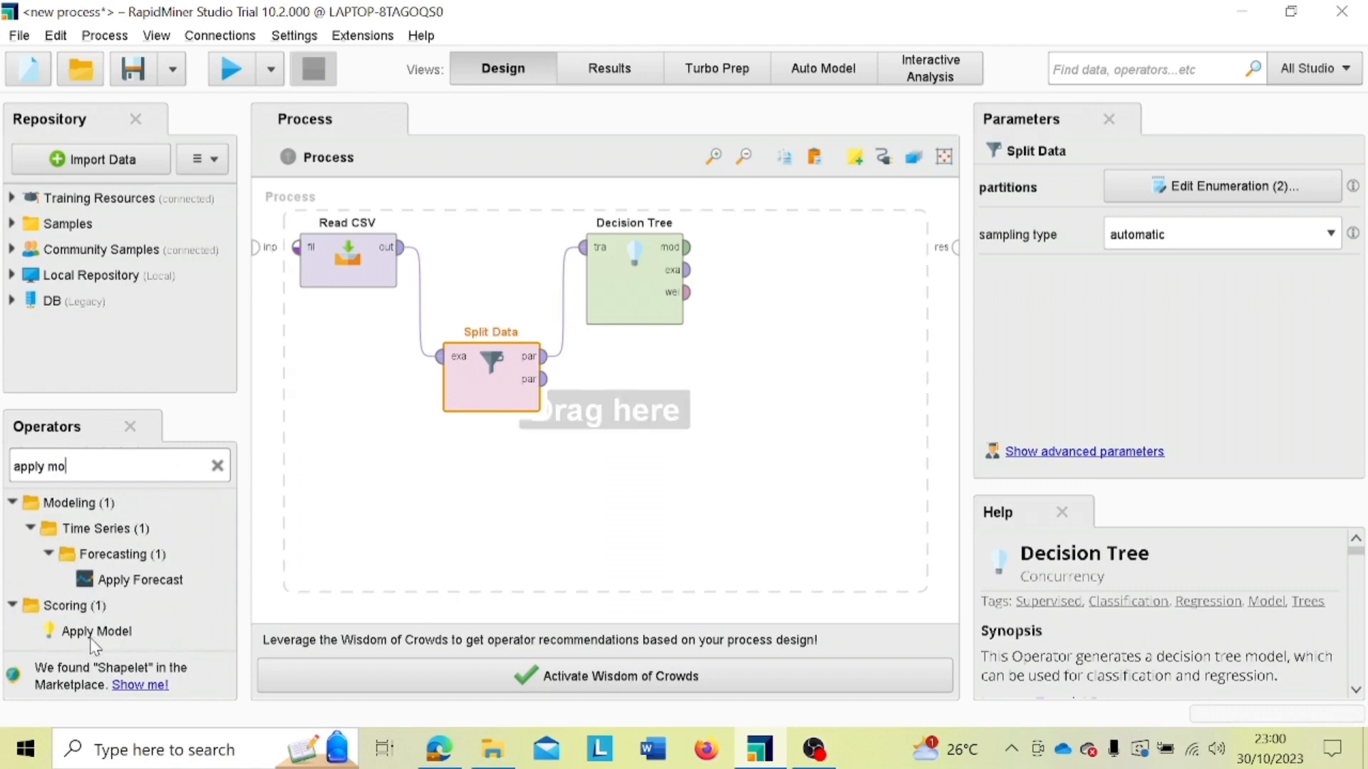
left_click_drag(93, 633, 741, 377)
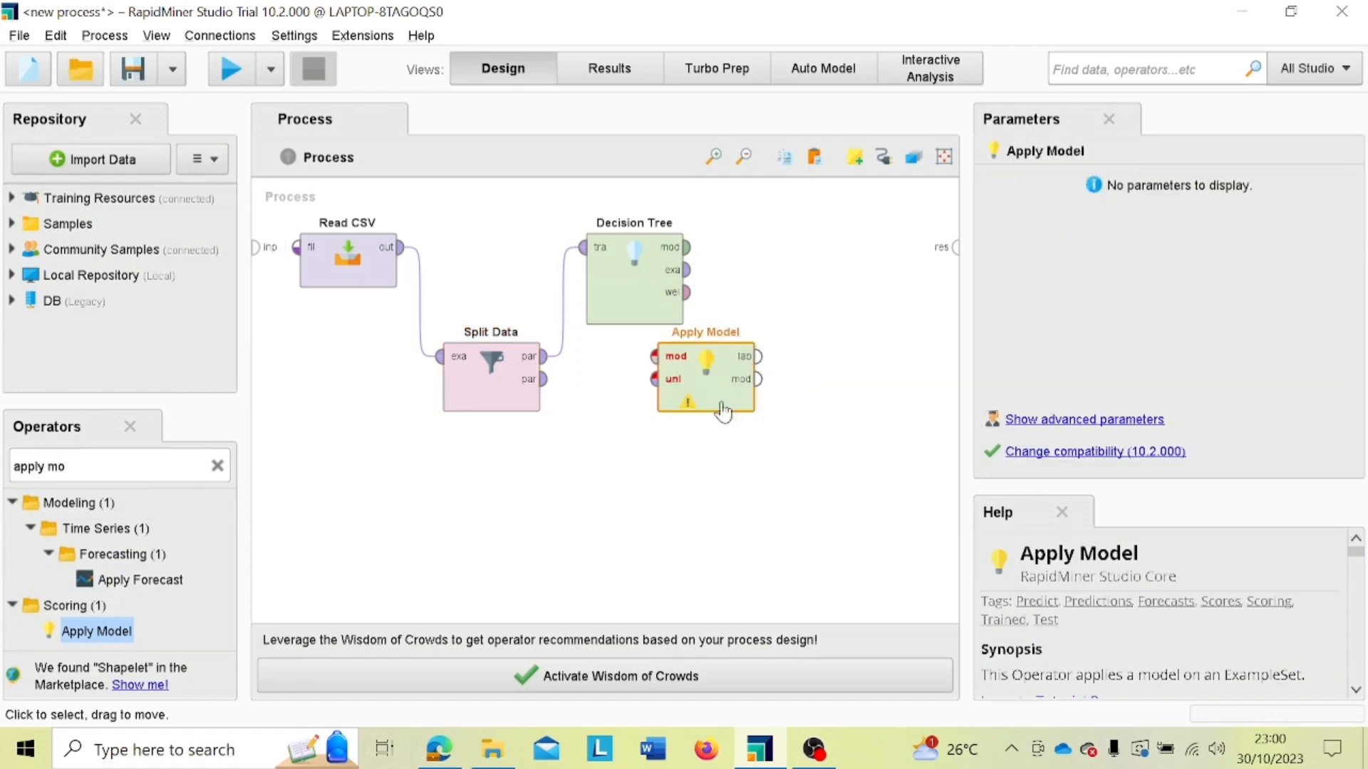
left_click_drag(713, 394, 786, 393)
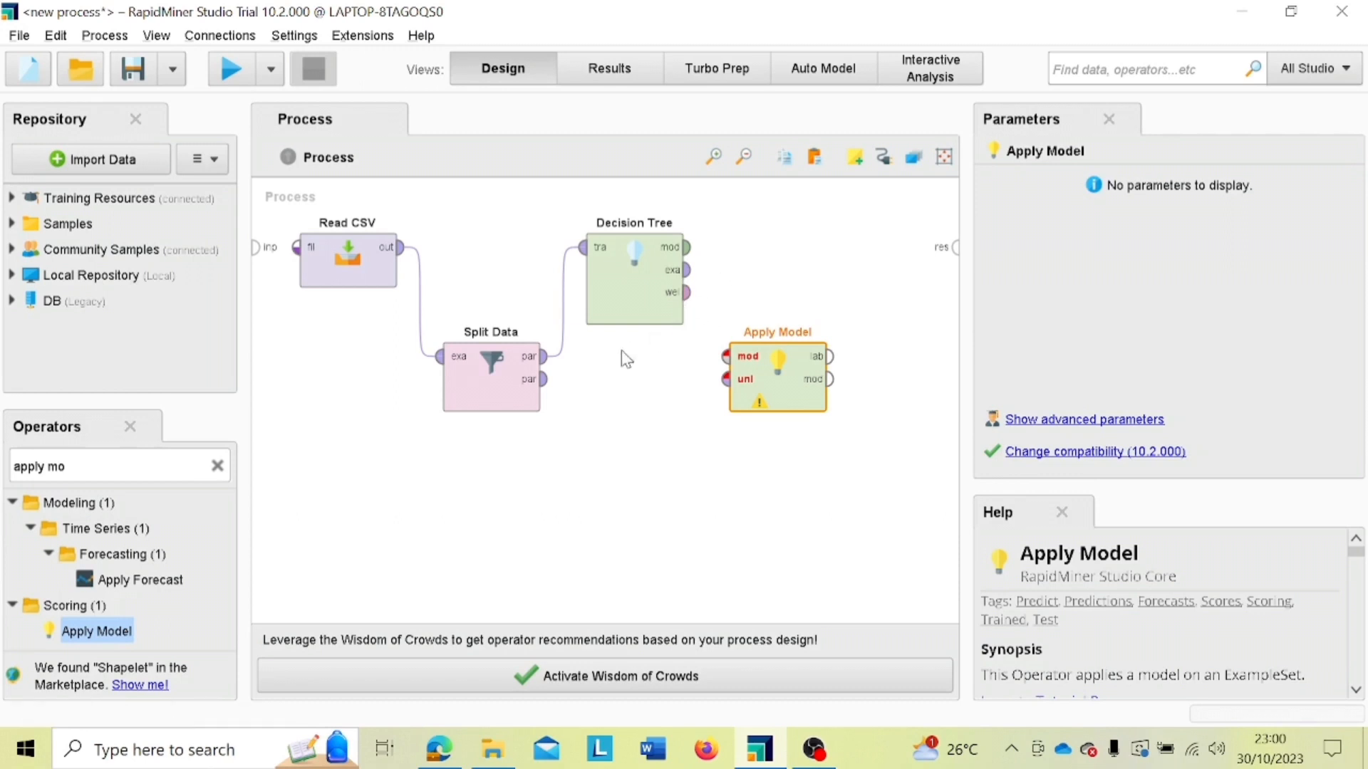
Step: Connect Split Data's second partition to Apply Model's unlabelled data input and Decision Tree's model output to its model input
mouse_move(540, 398)
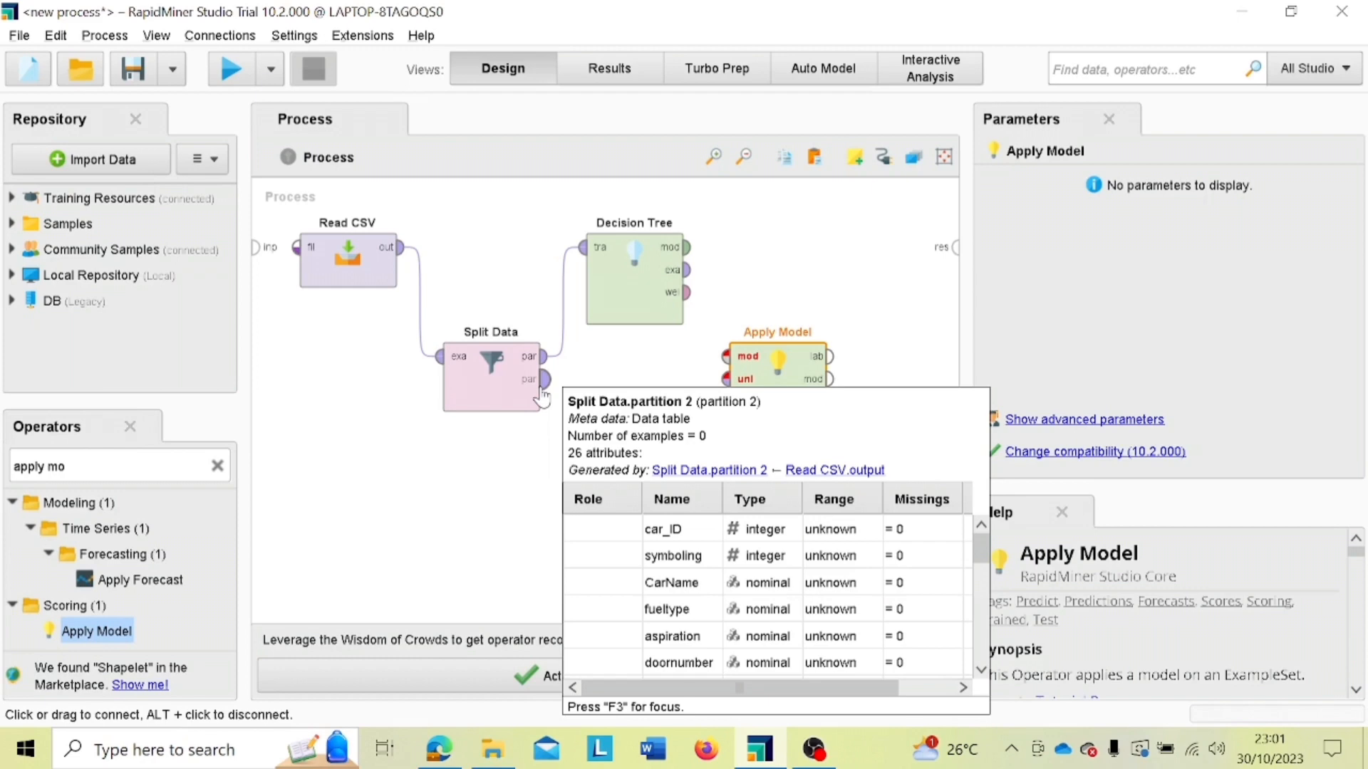
left_click(542, 397)
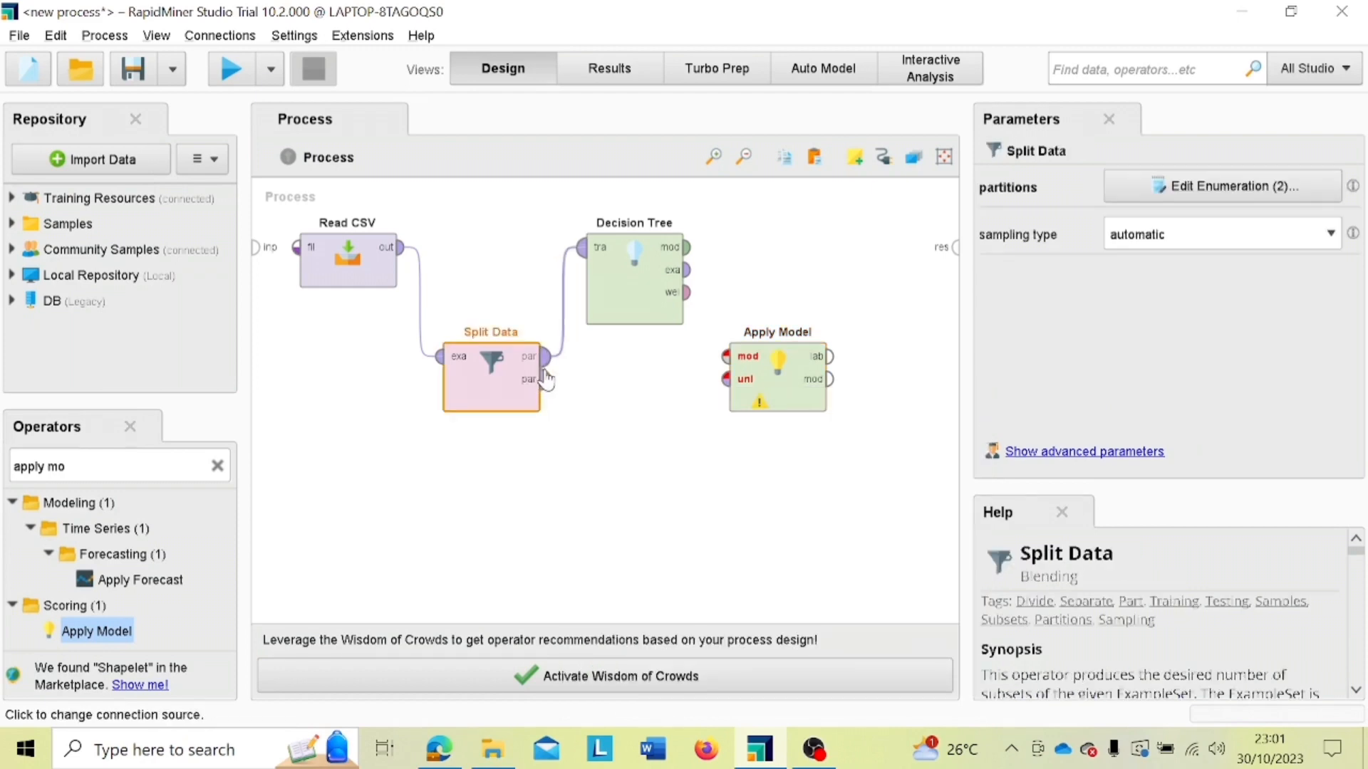
left_click(547, 379)
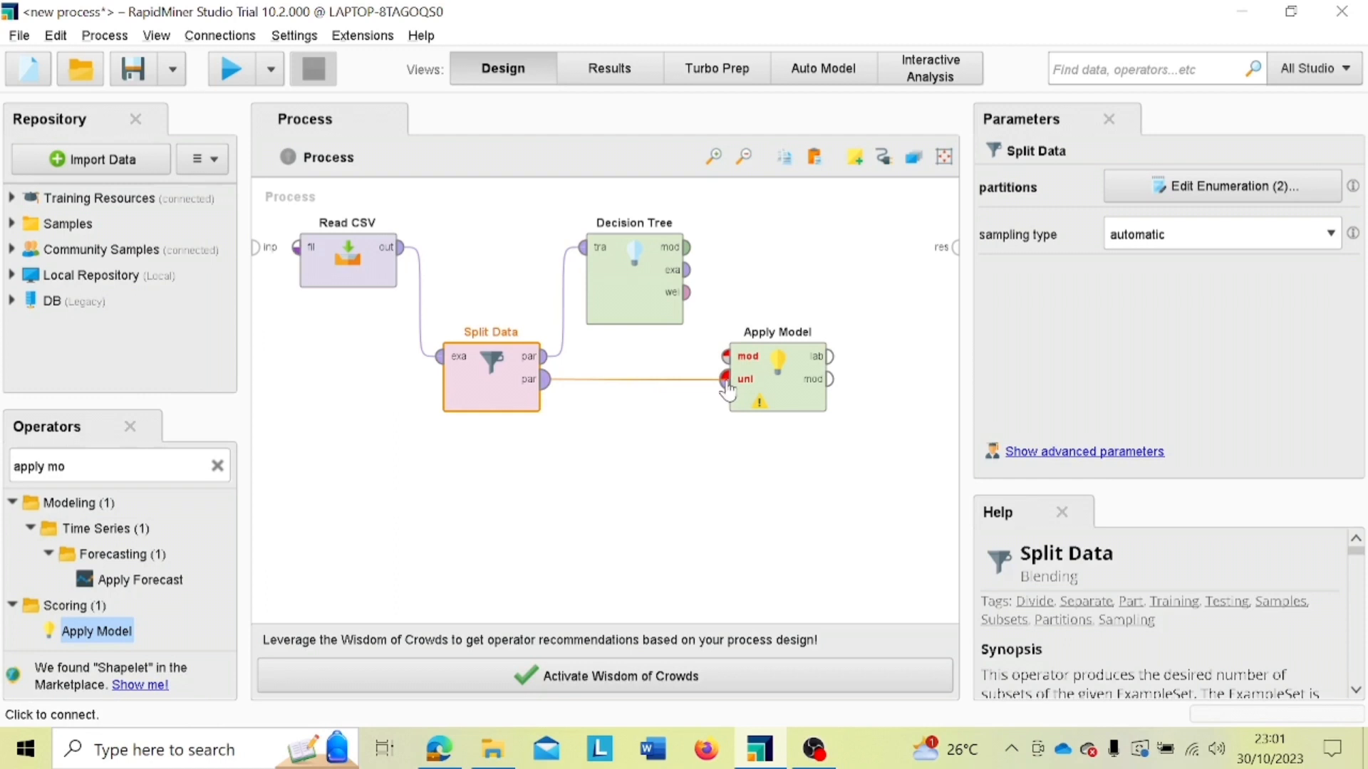
left_click(728, 381)
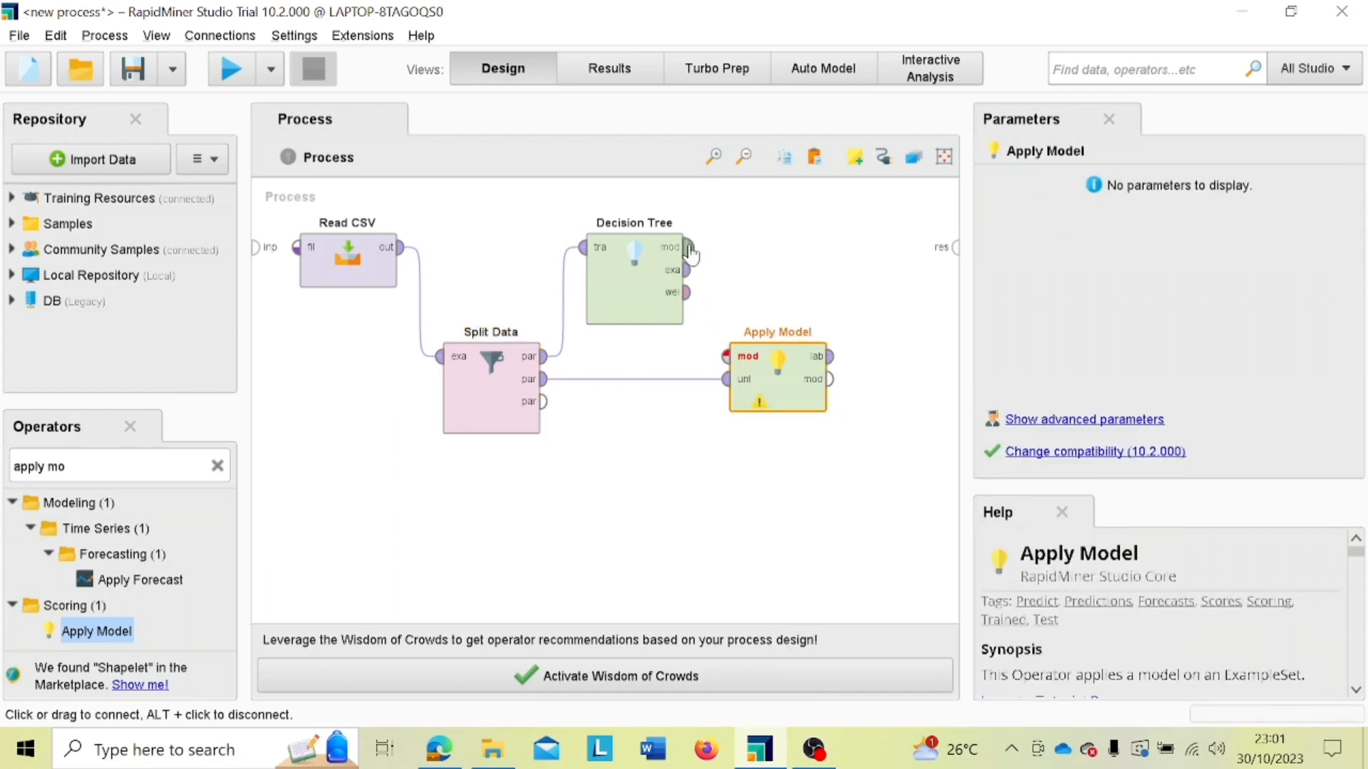
left_click(688, 249)
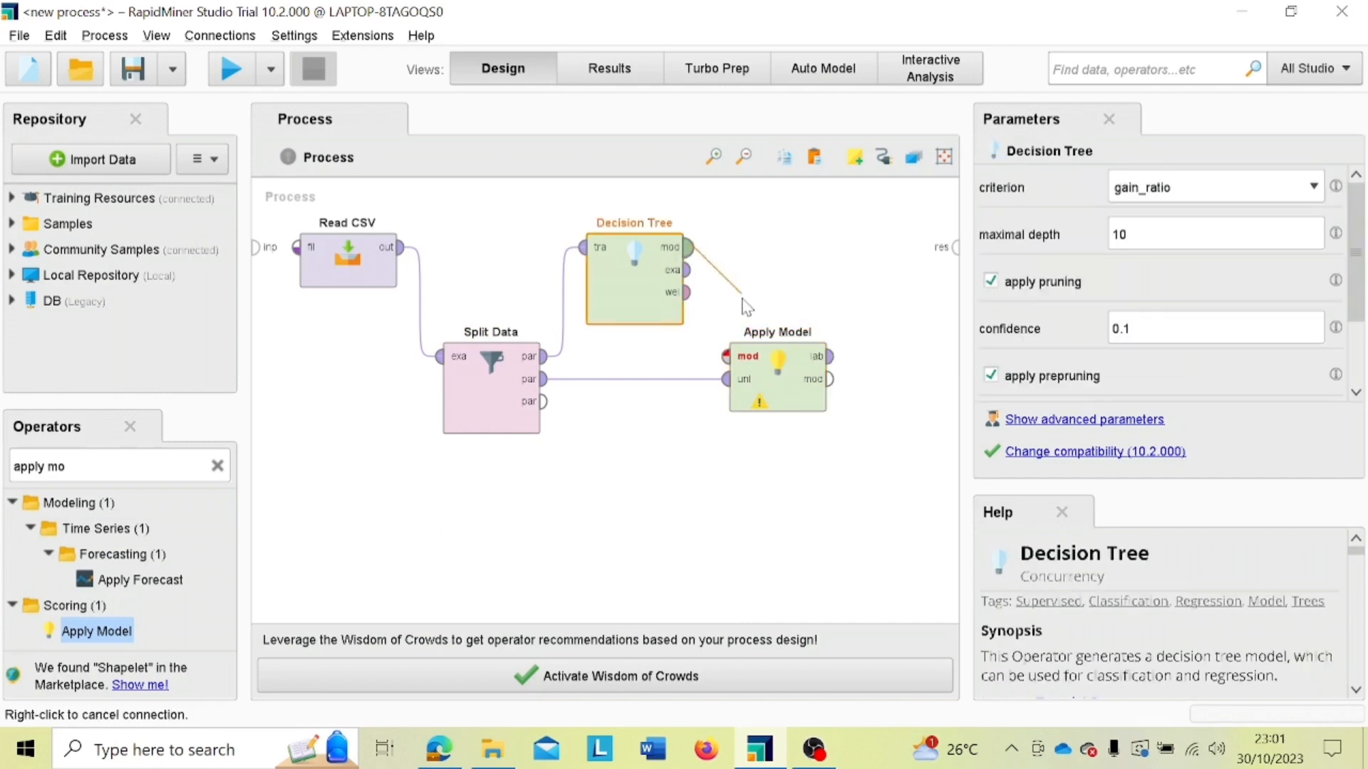
left_click(726, 358)
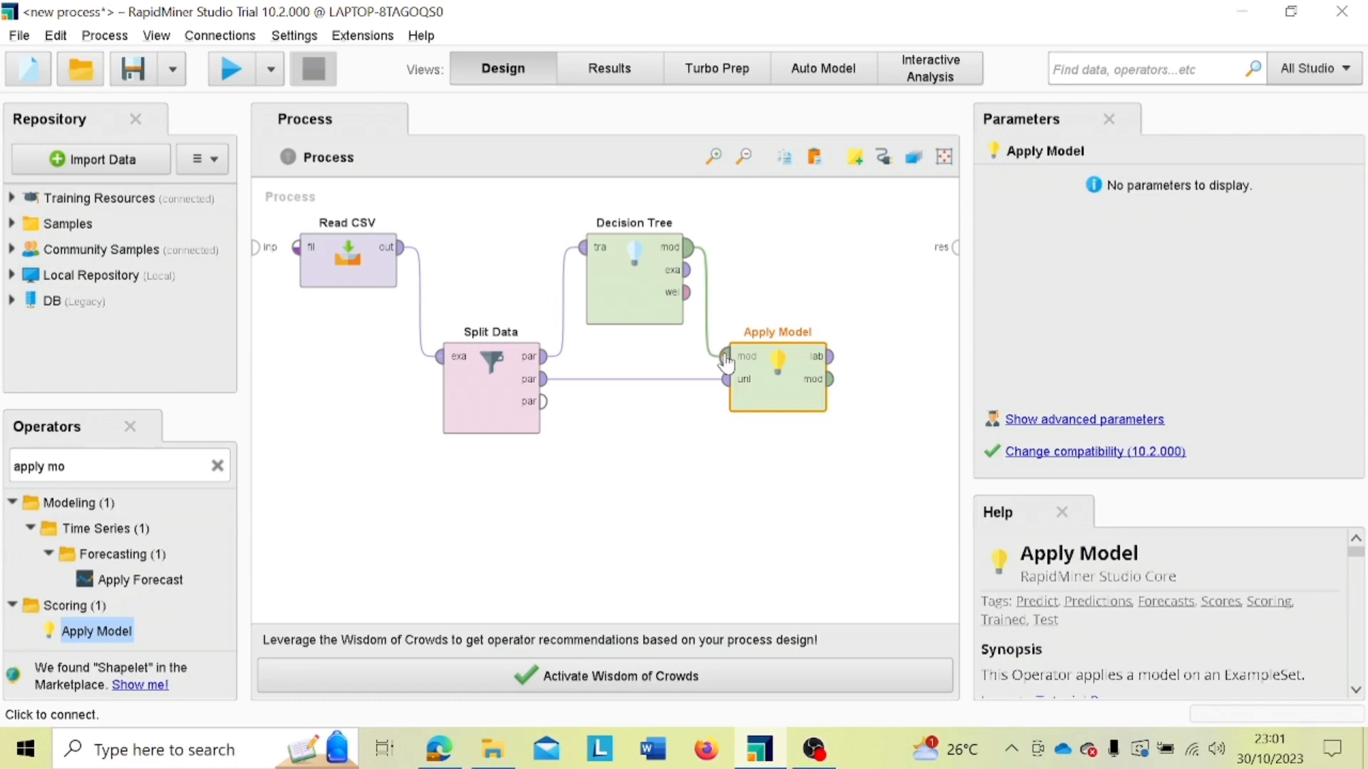
left_click(725, 361)
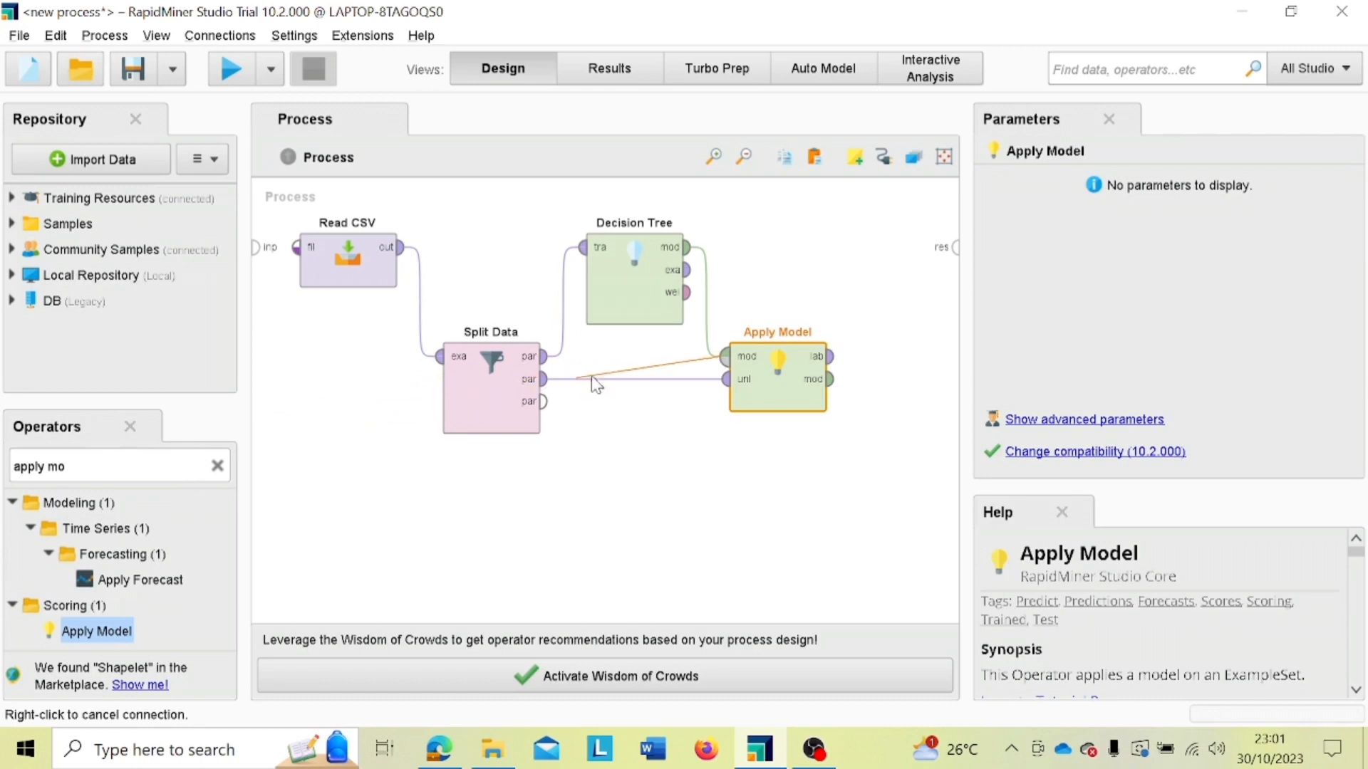
left_click(441, 505)
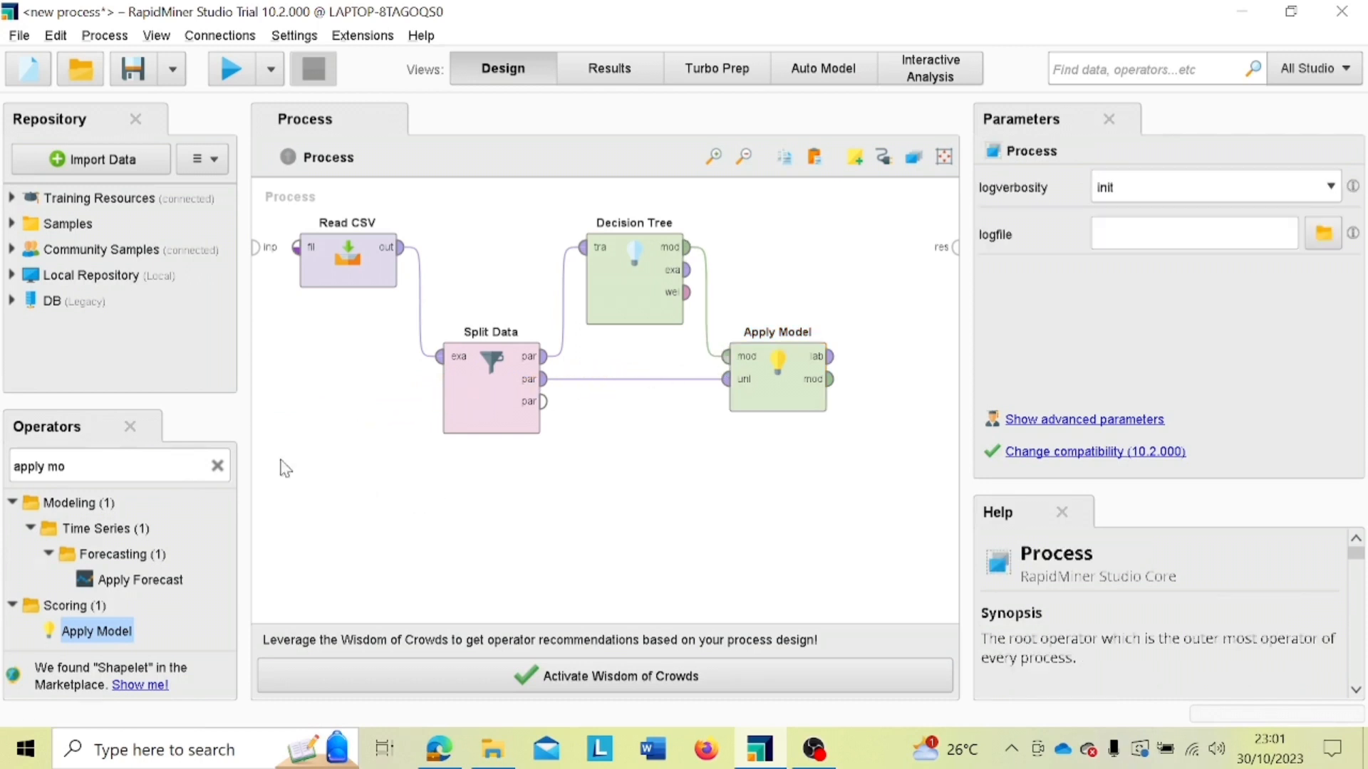
Step: Find the Performance (Classification) operator and place it in the process to the upper right of Apply Model
left_click(218, 468)
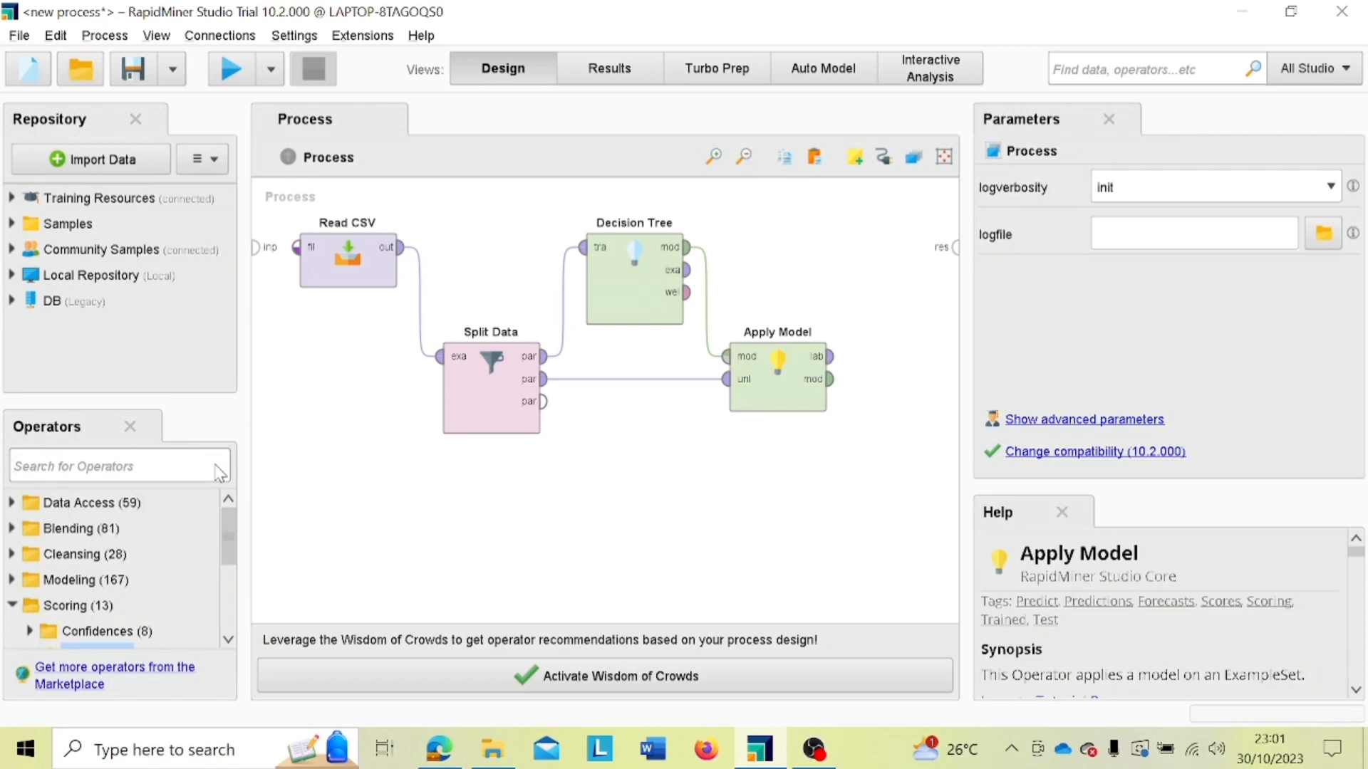
type("per")
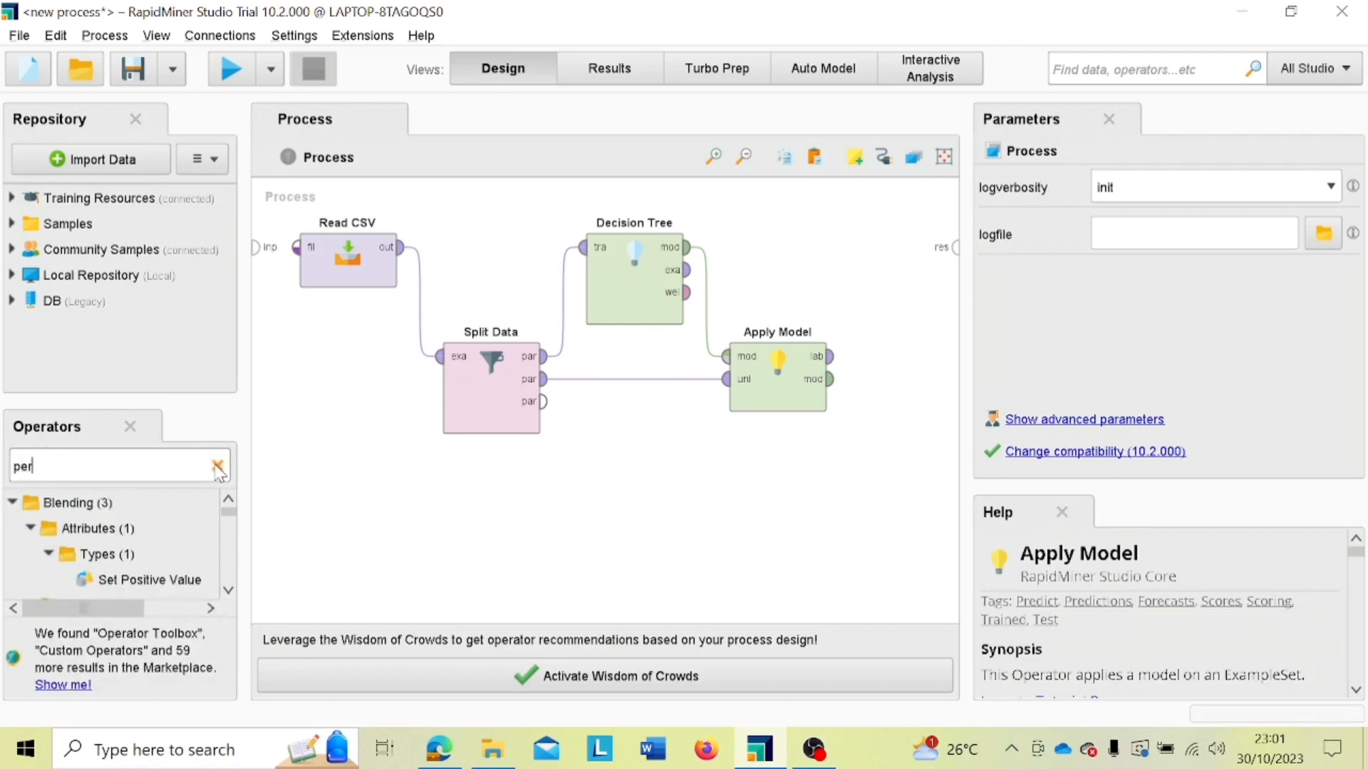
type("for")
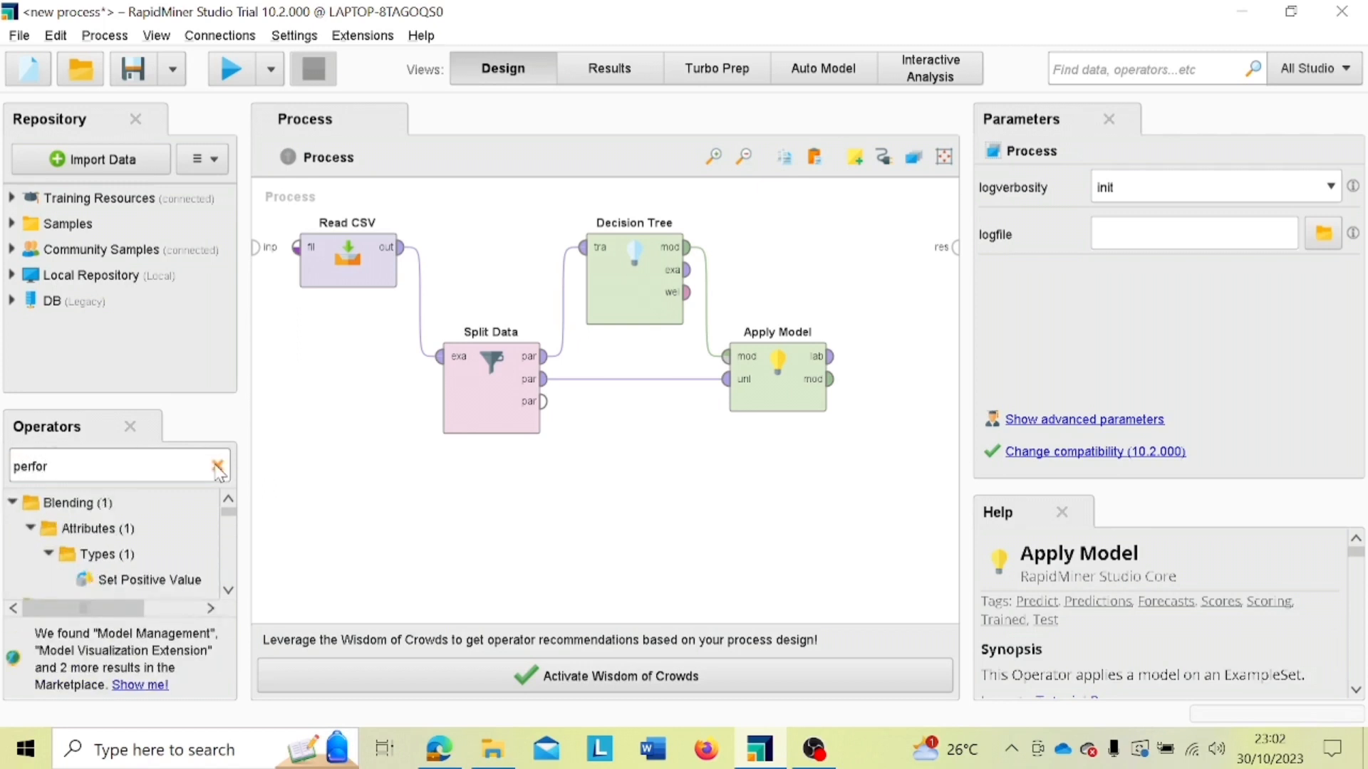
type("ma")
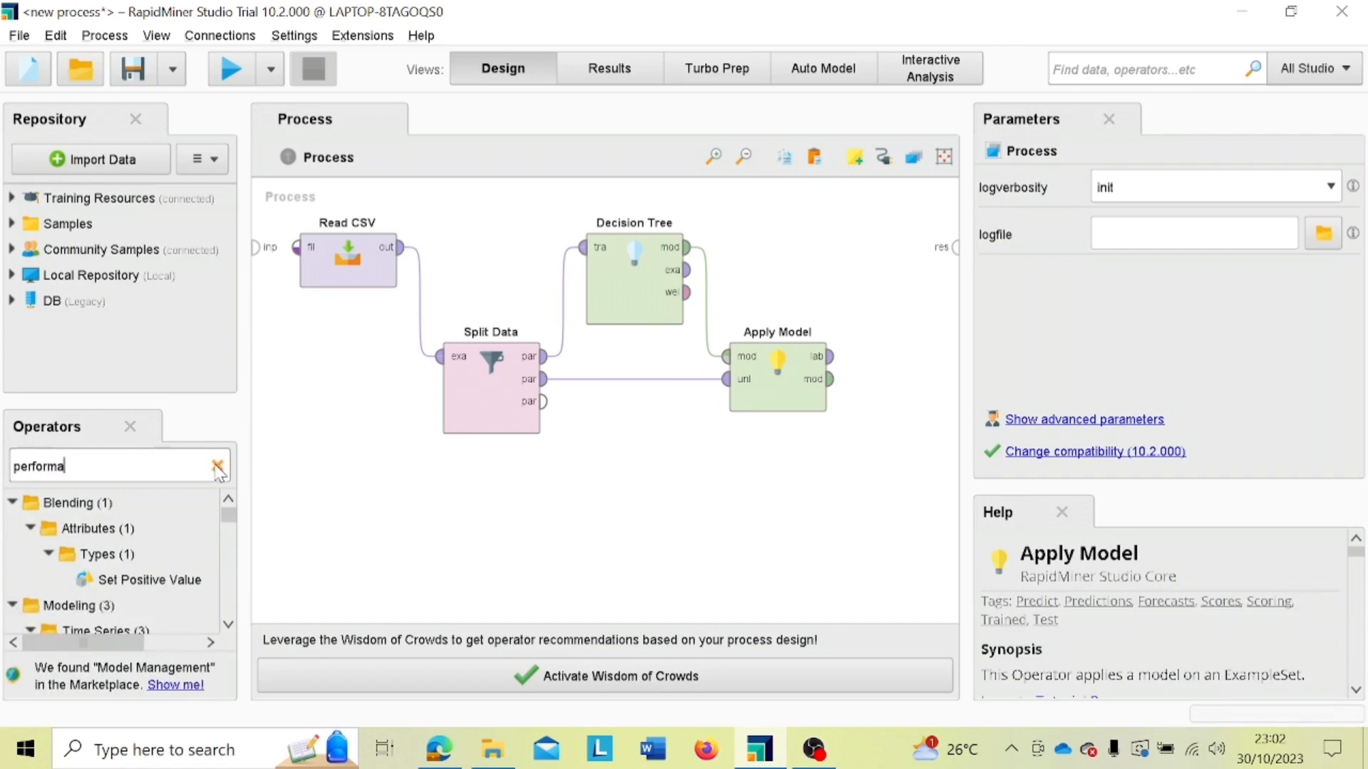
type("nce")
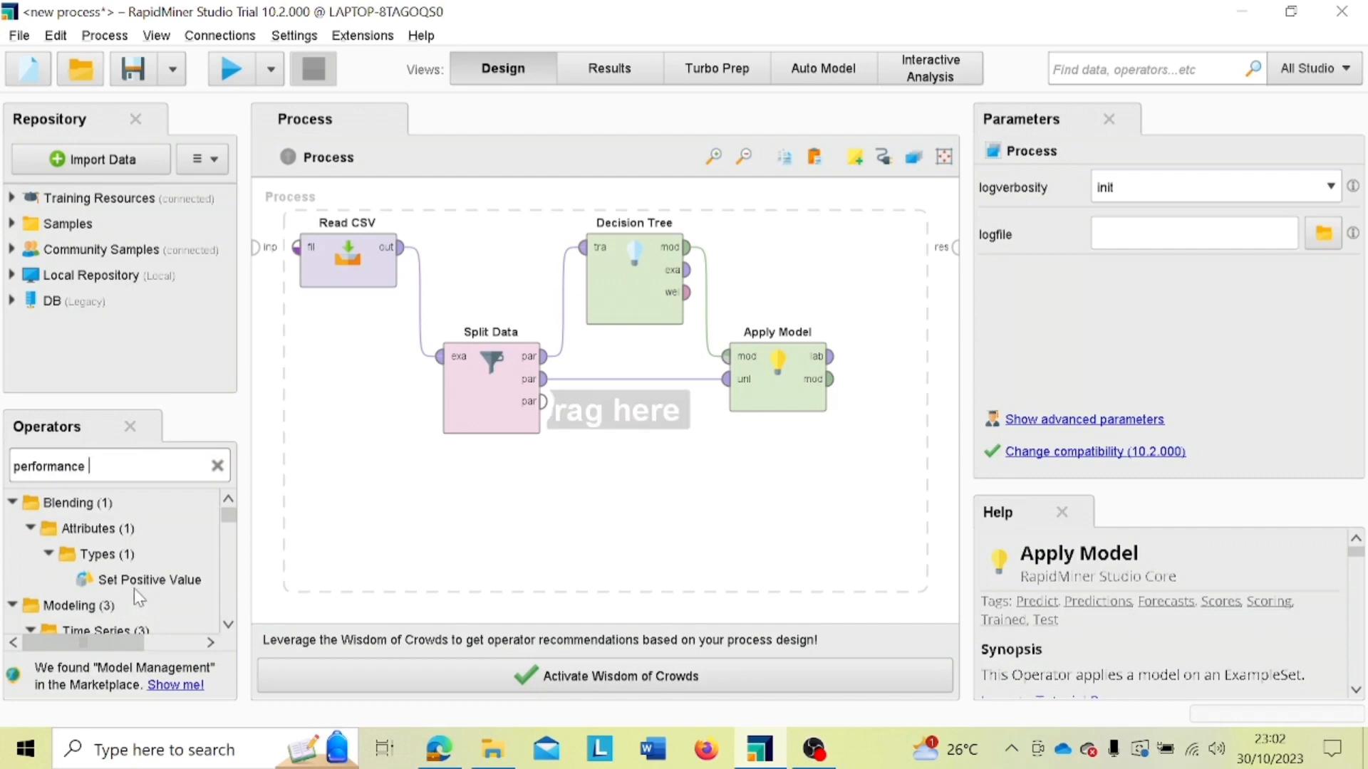
scroll(134, 592, "down", 4)
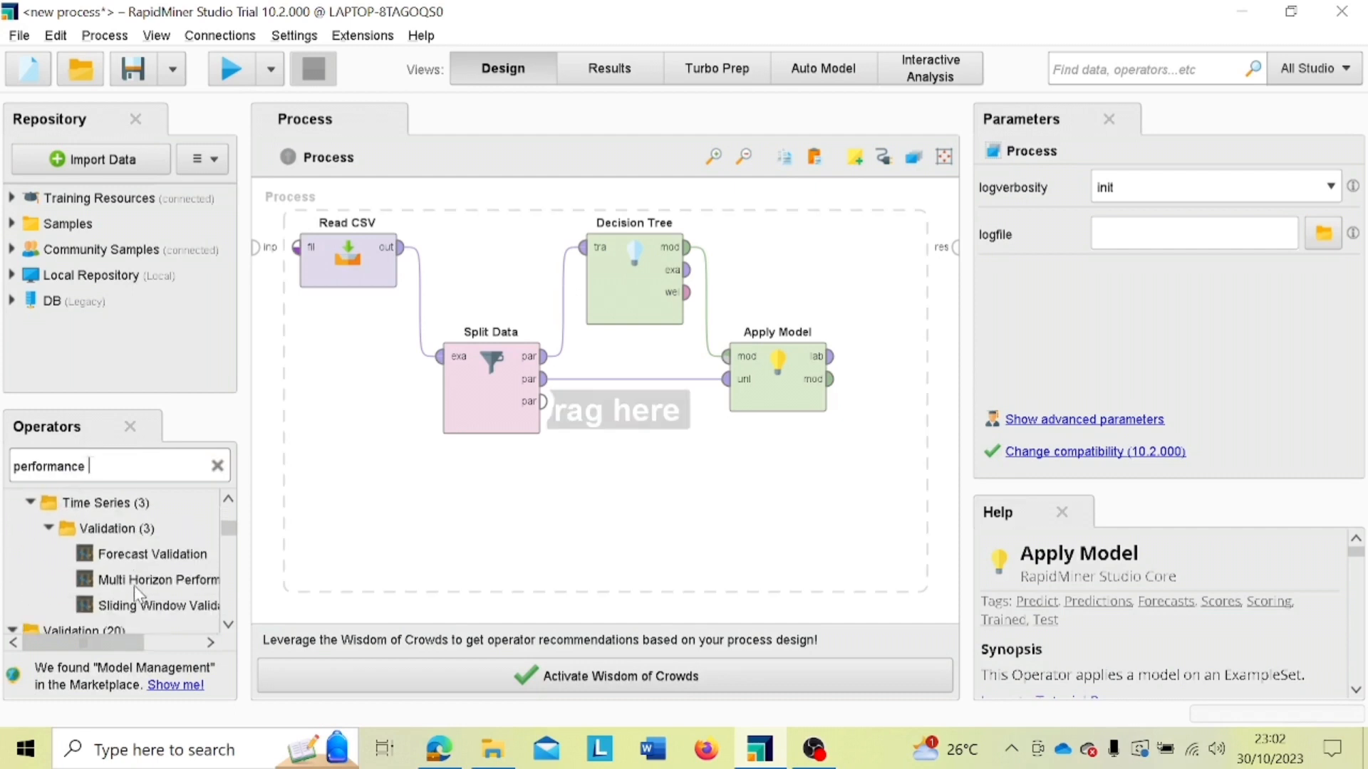
scroll(134, 585, "down", 4)
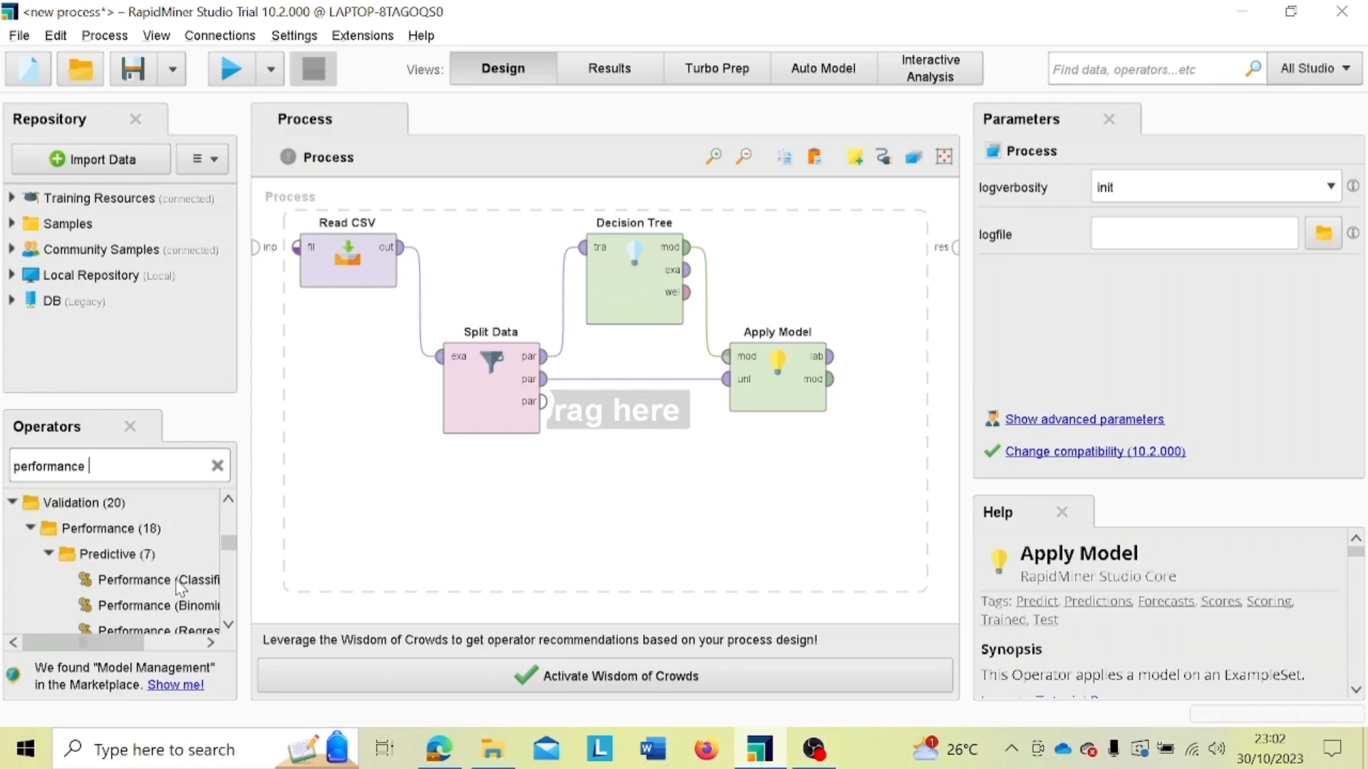
left_click_drag(180, 586, 893, 263)
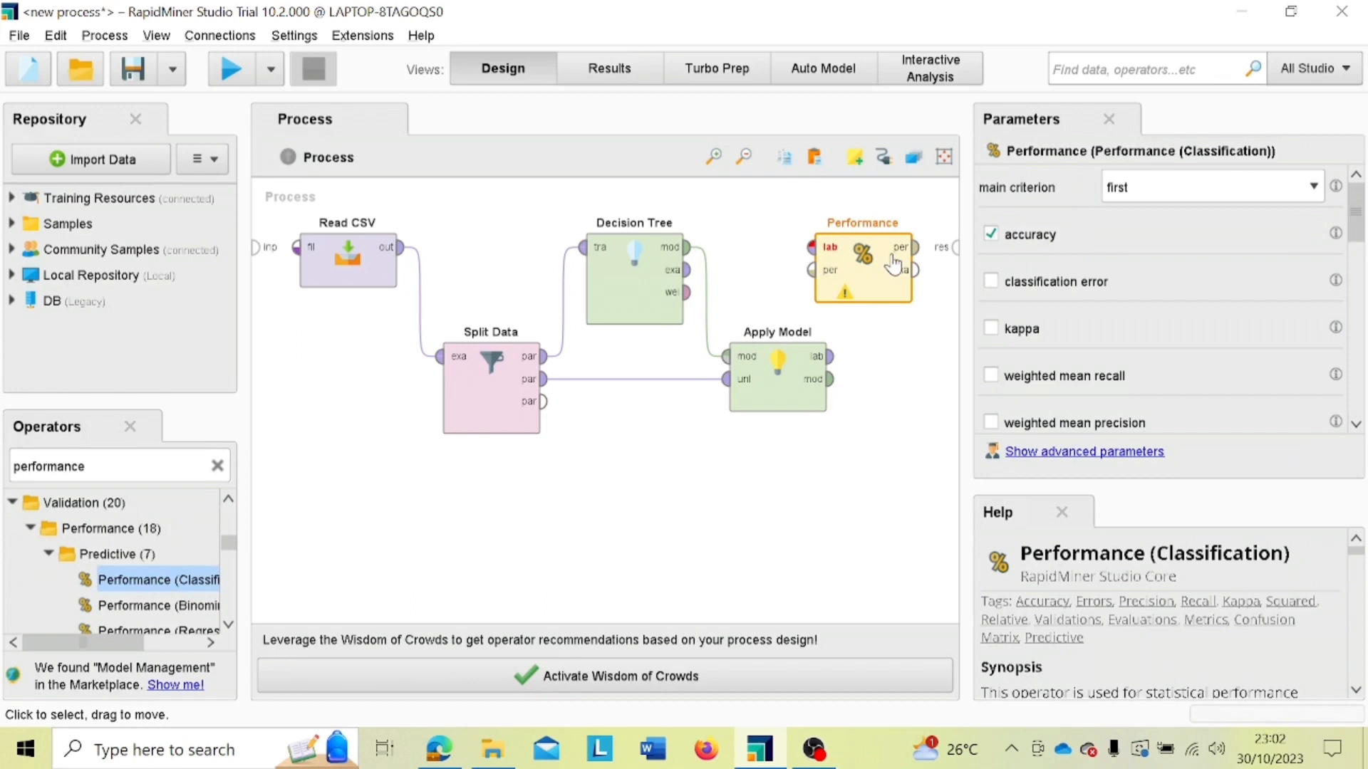
Step: Connect Apply Model's labelled data output to the Performance operator's labelled data input
scroll(707, 499, "down", 3)
scroll(708, 499, "up", 4)
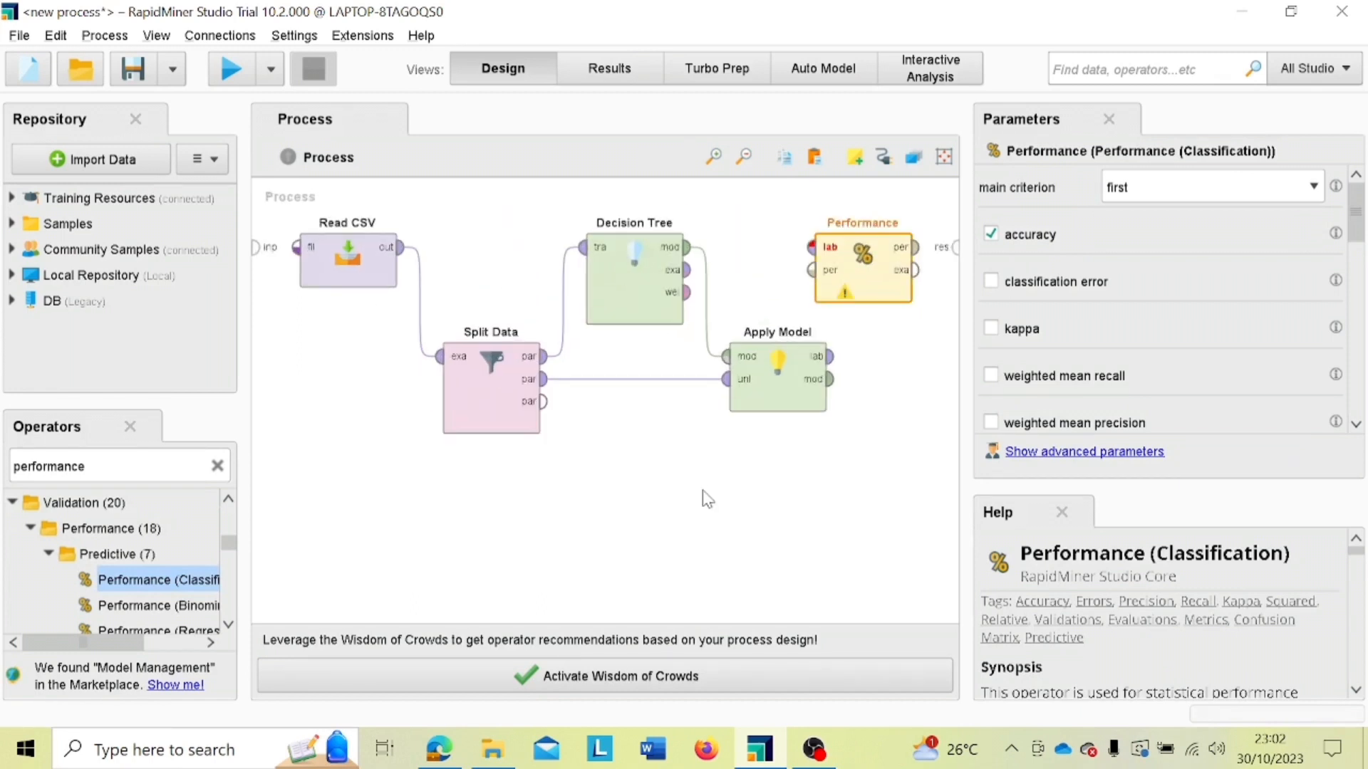
scroll(707, 499, "up", 1)
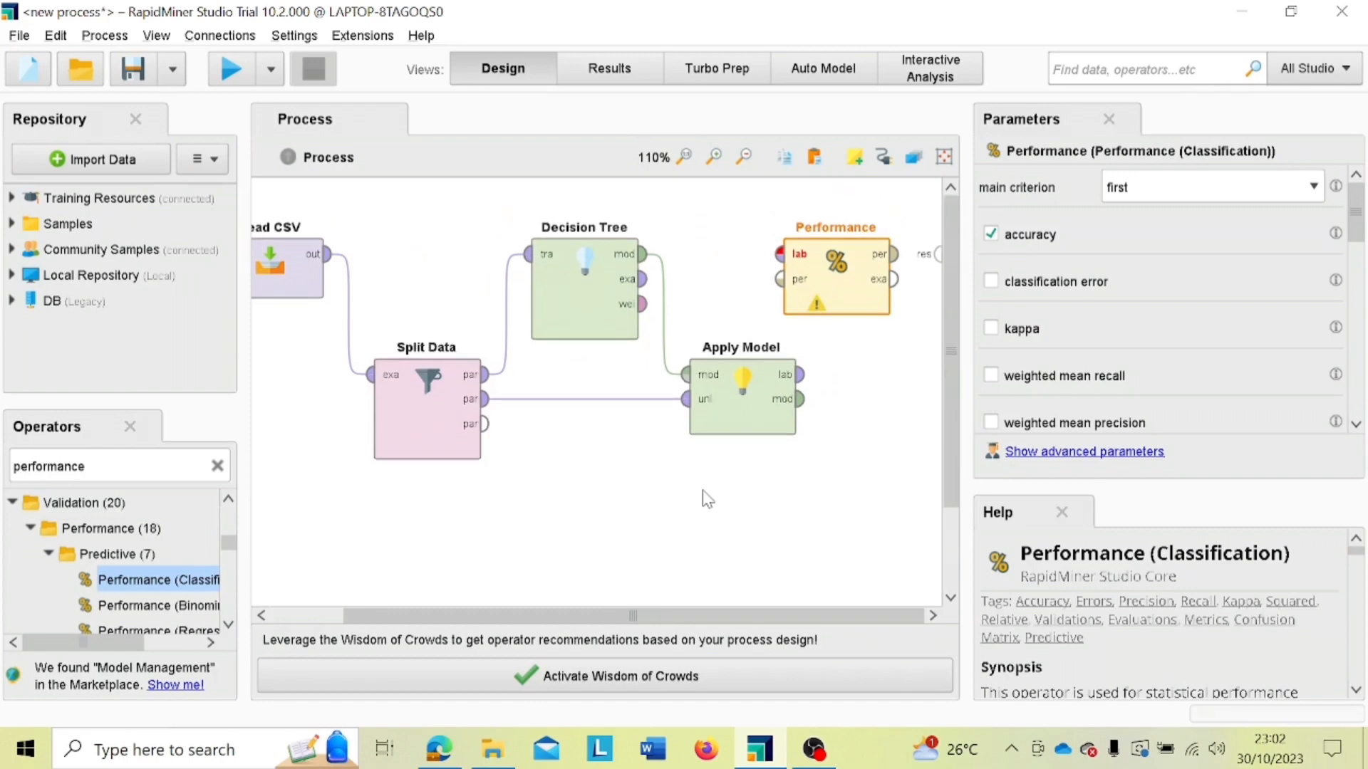
scroll(708, 499, "down", 1)
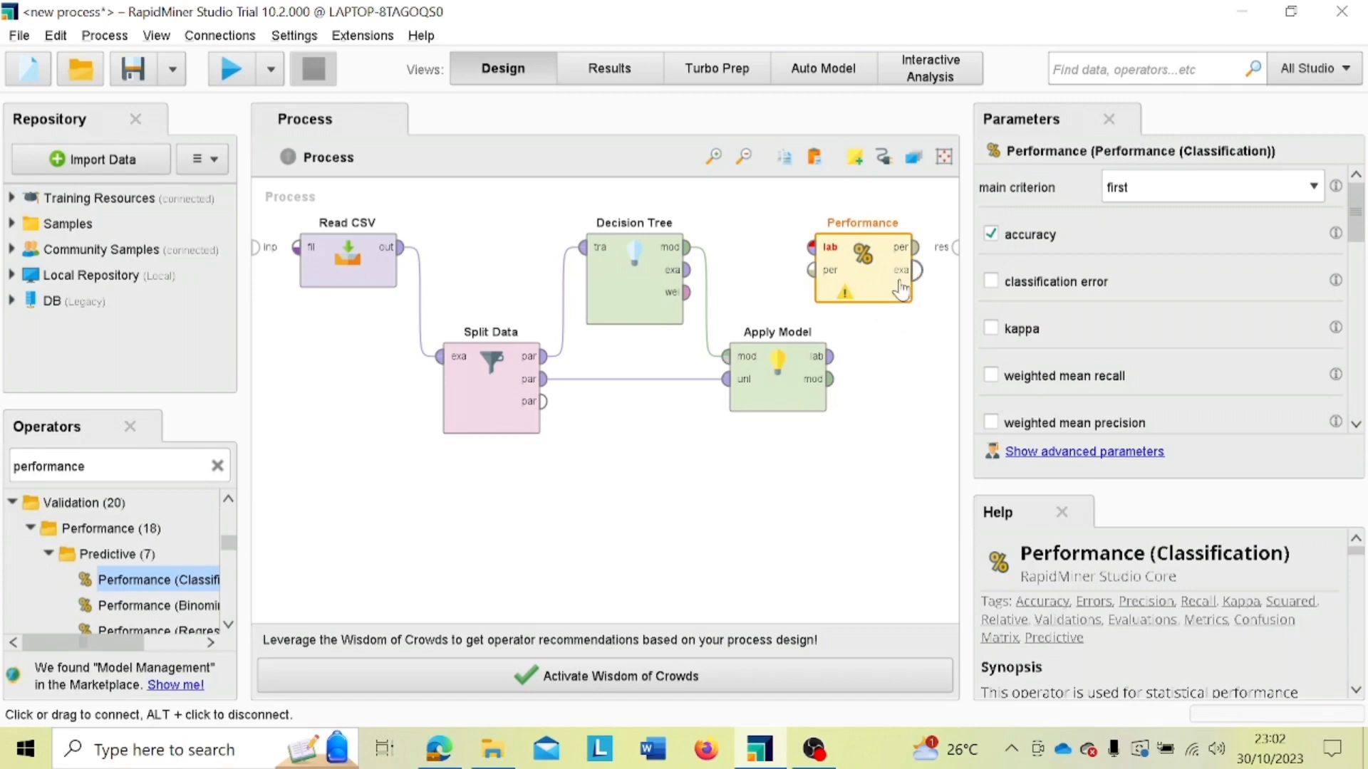
left_click_drag(894, 290, 1090, 330)
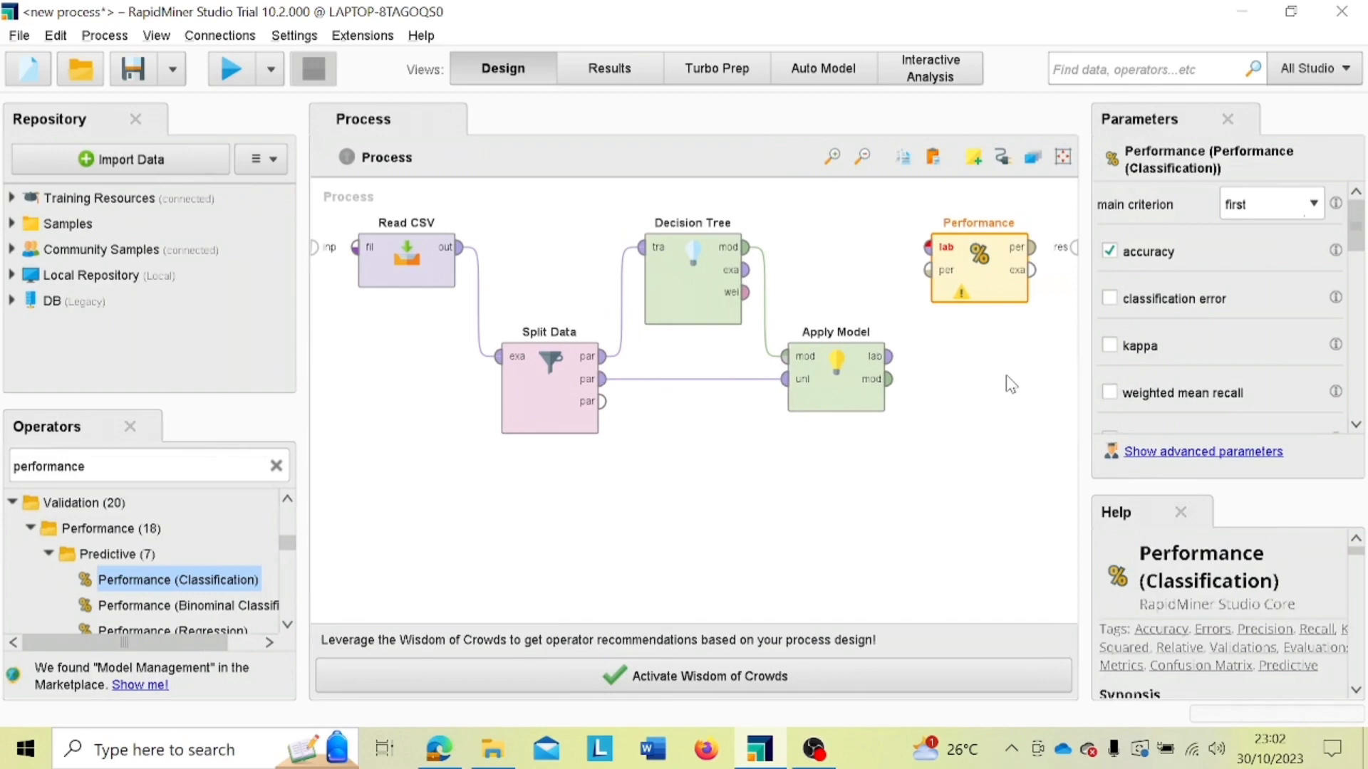
left_click(893, 358)
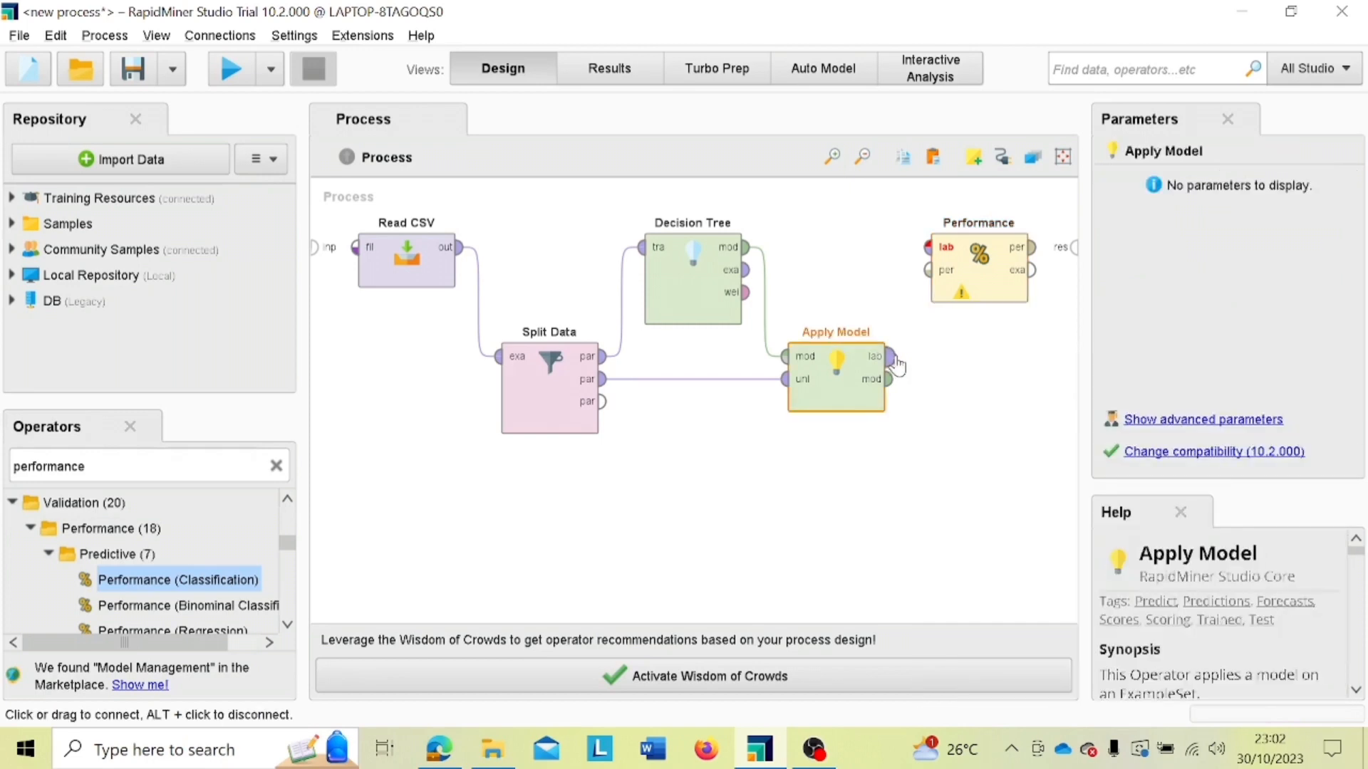
left_click(923, 251)
mouse_move(923, 261)
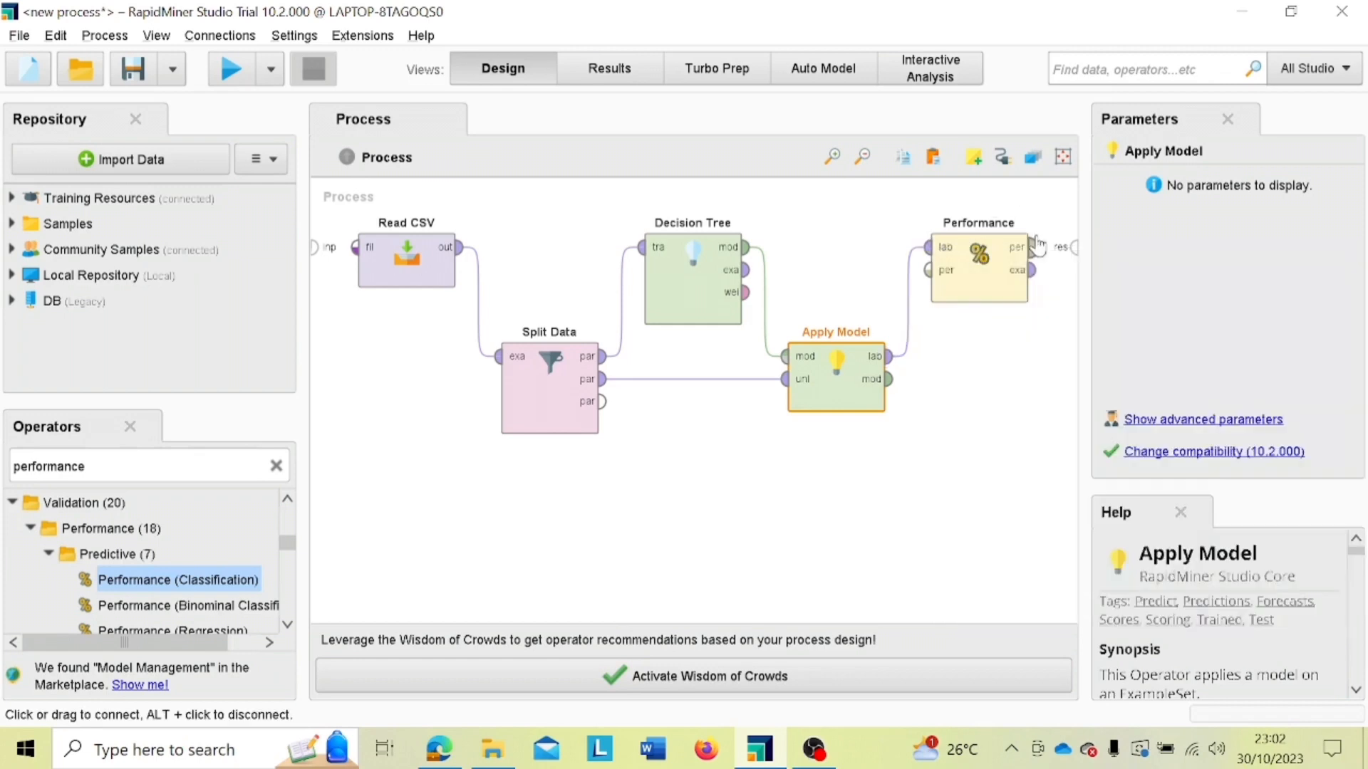
Step: Connect Performance's performance output and example set output to the process's first and second result ports
mouse_move(1036, 252)
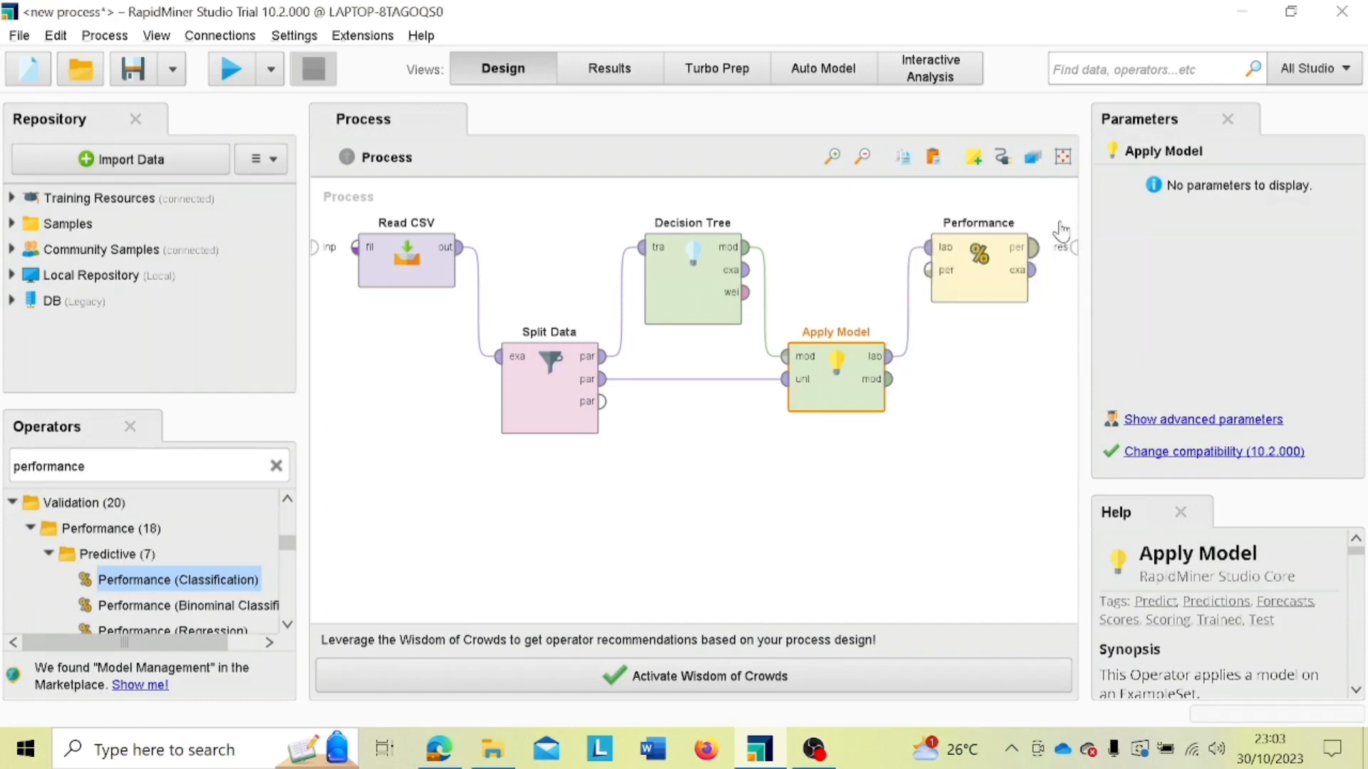
left_click(1034, 252)
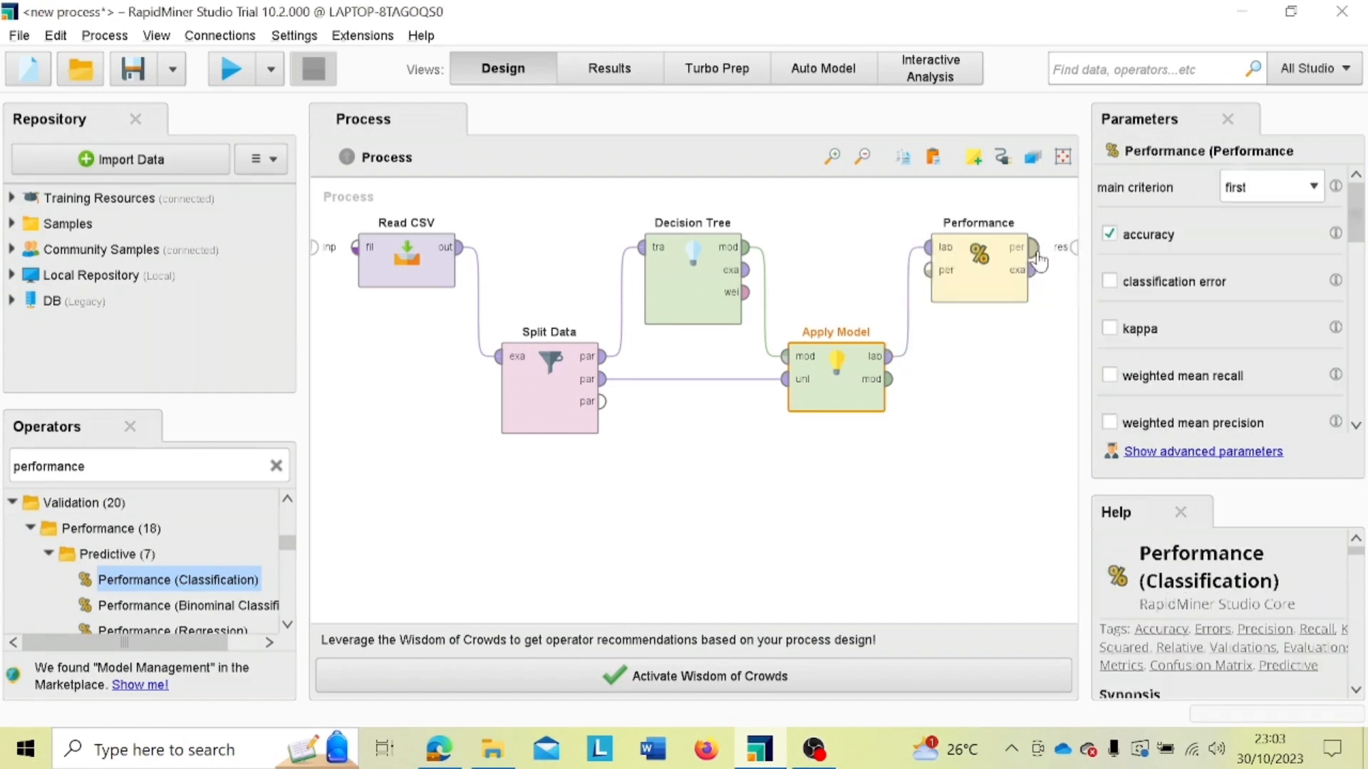
left_click(1074, 251)
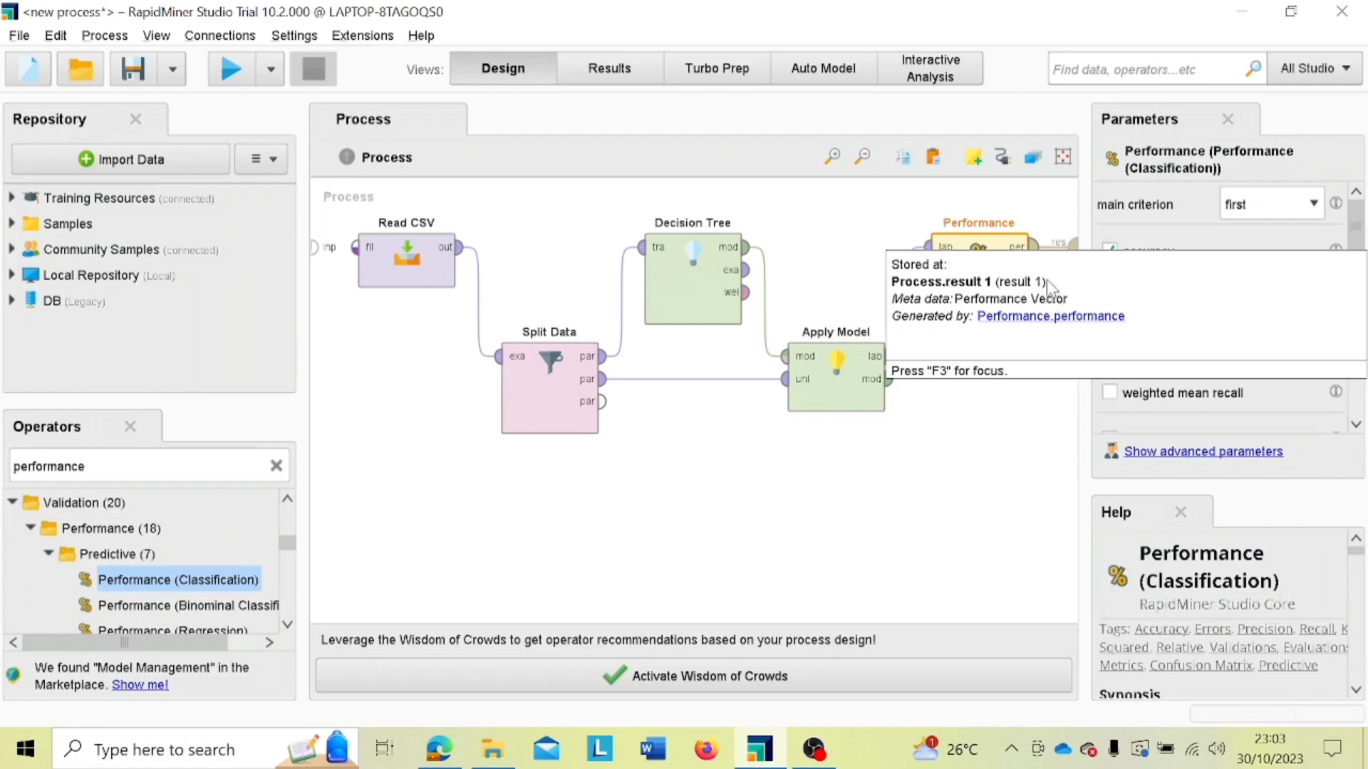
mouse_move(1027, 283)
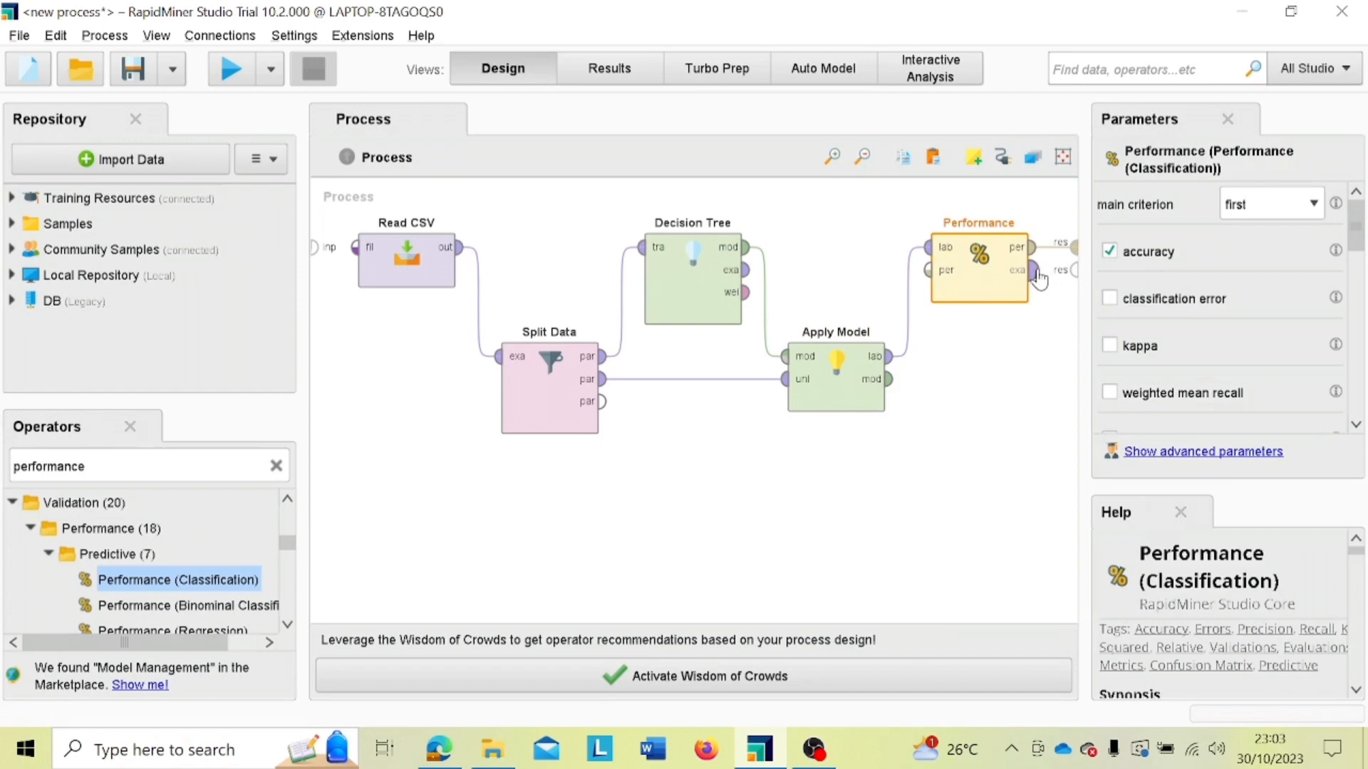
left_click(1034, 272)
left_click(1074, 269)
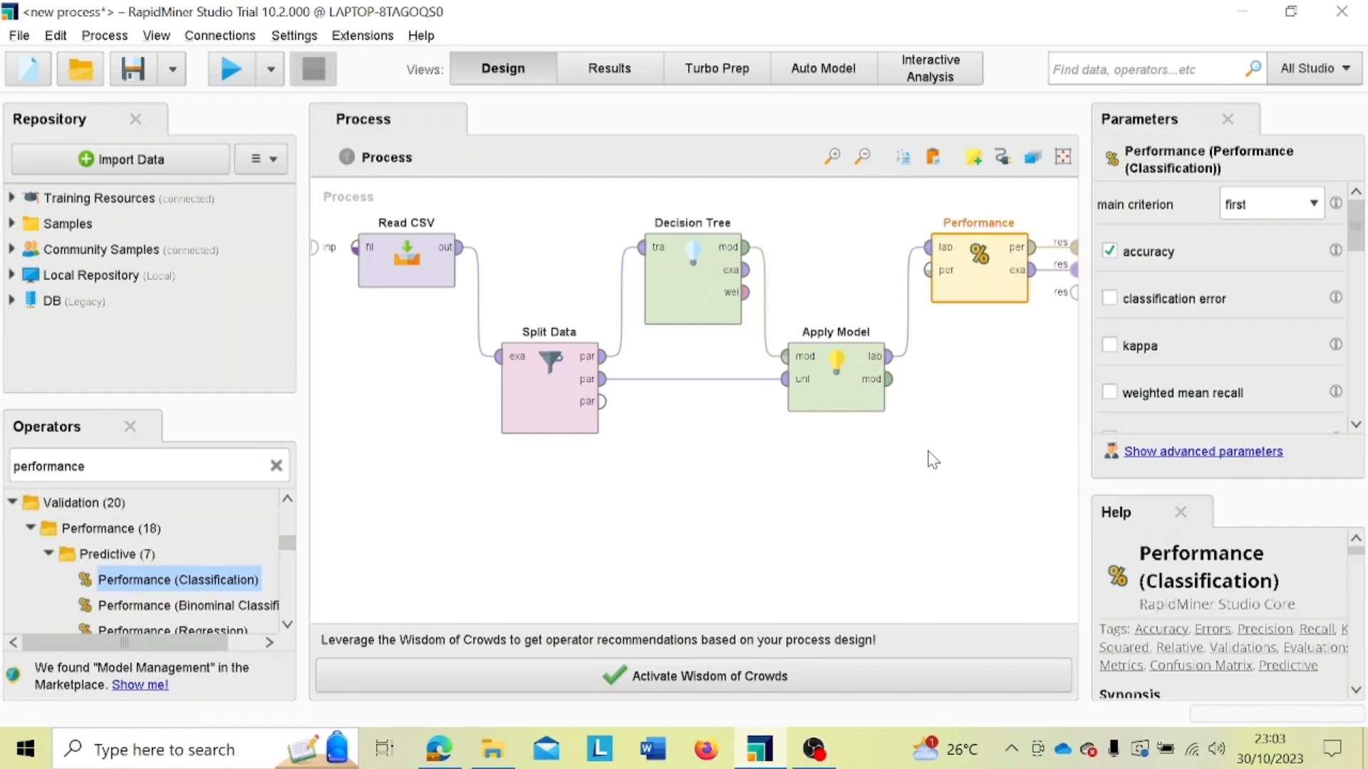
Step: Run the decision tree process and examine the performance vector as table and plot, then the predicted example set
left_click(235, 75)
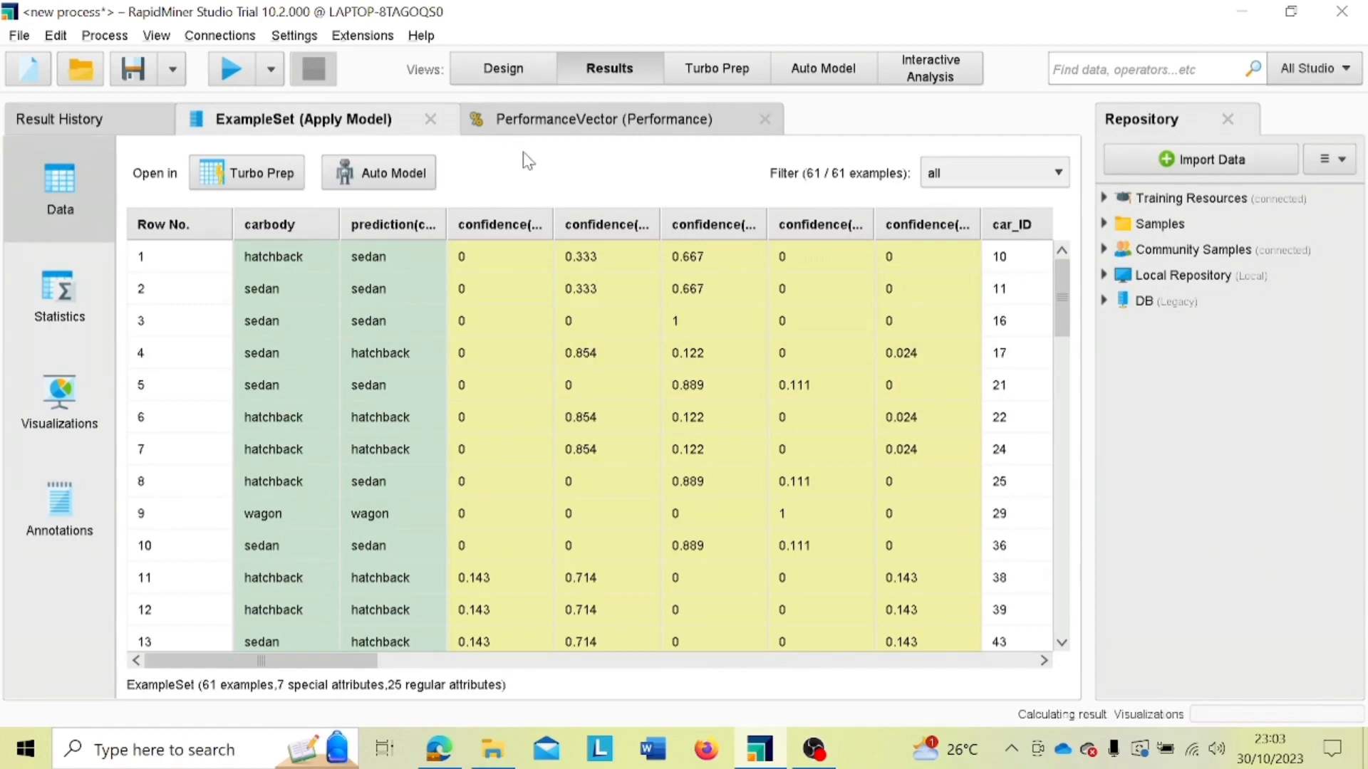
left_click(528, 136)
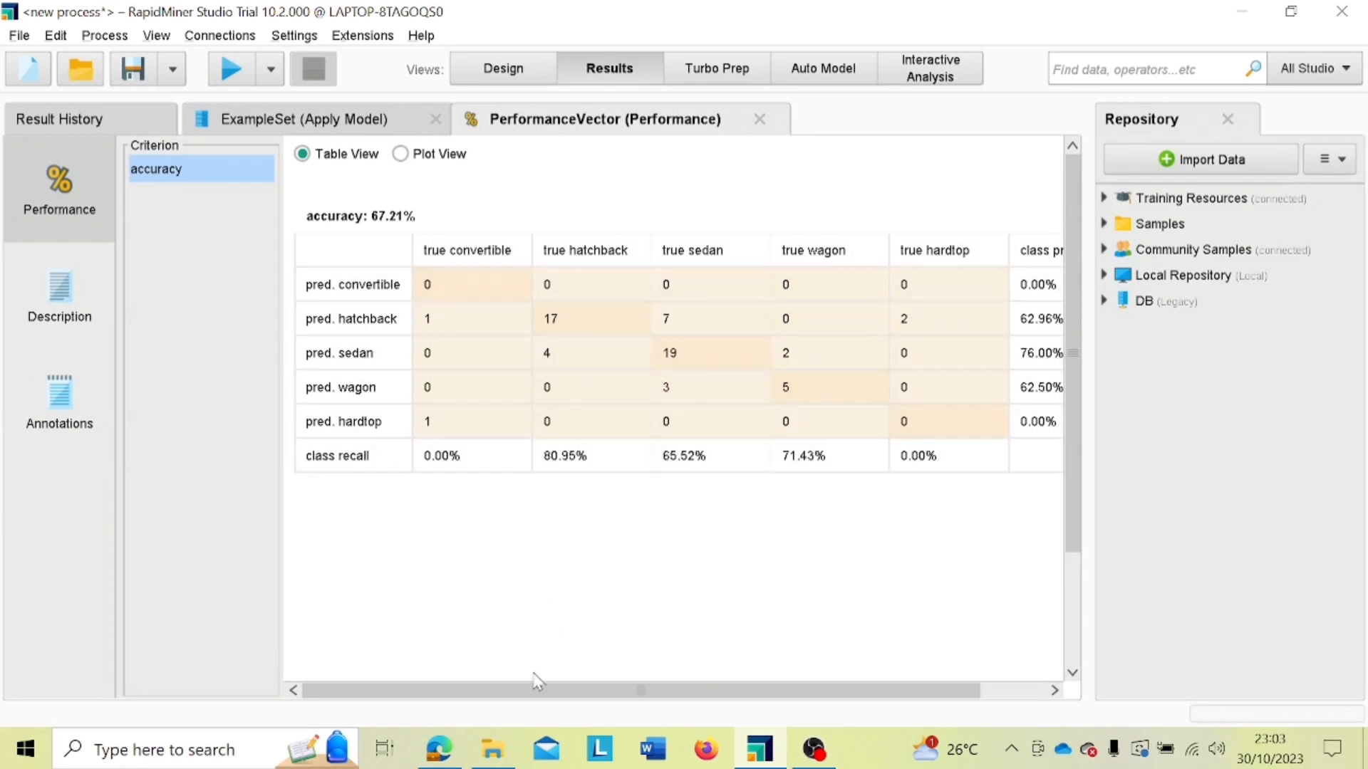
left_click_drag(529, 694, 473, 702)
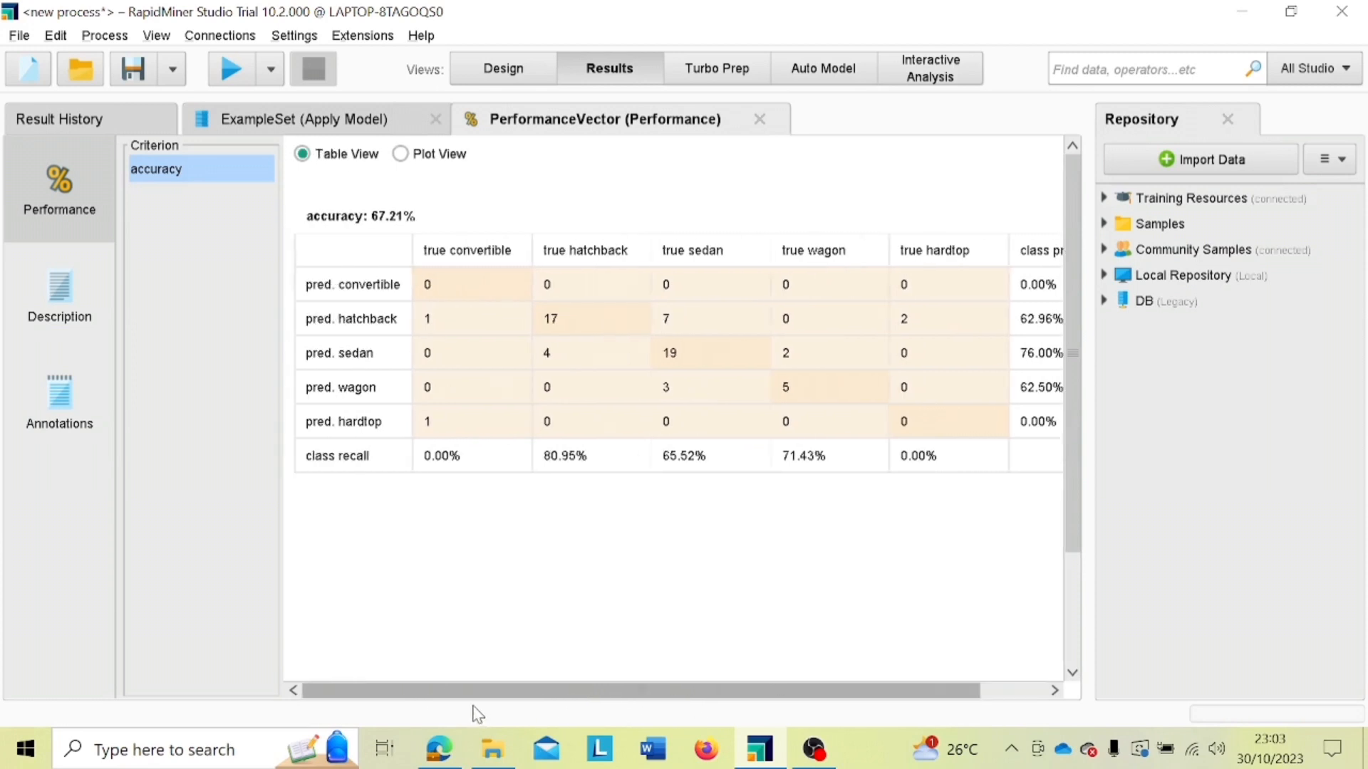
left_click(403, 158)
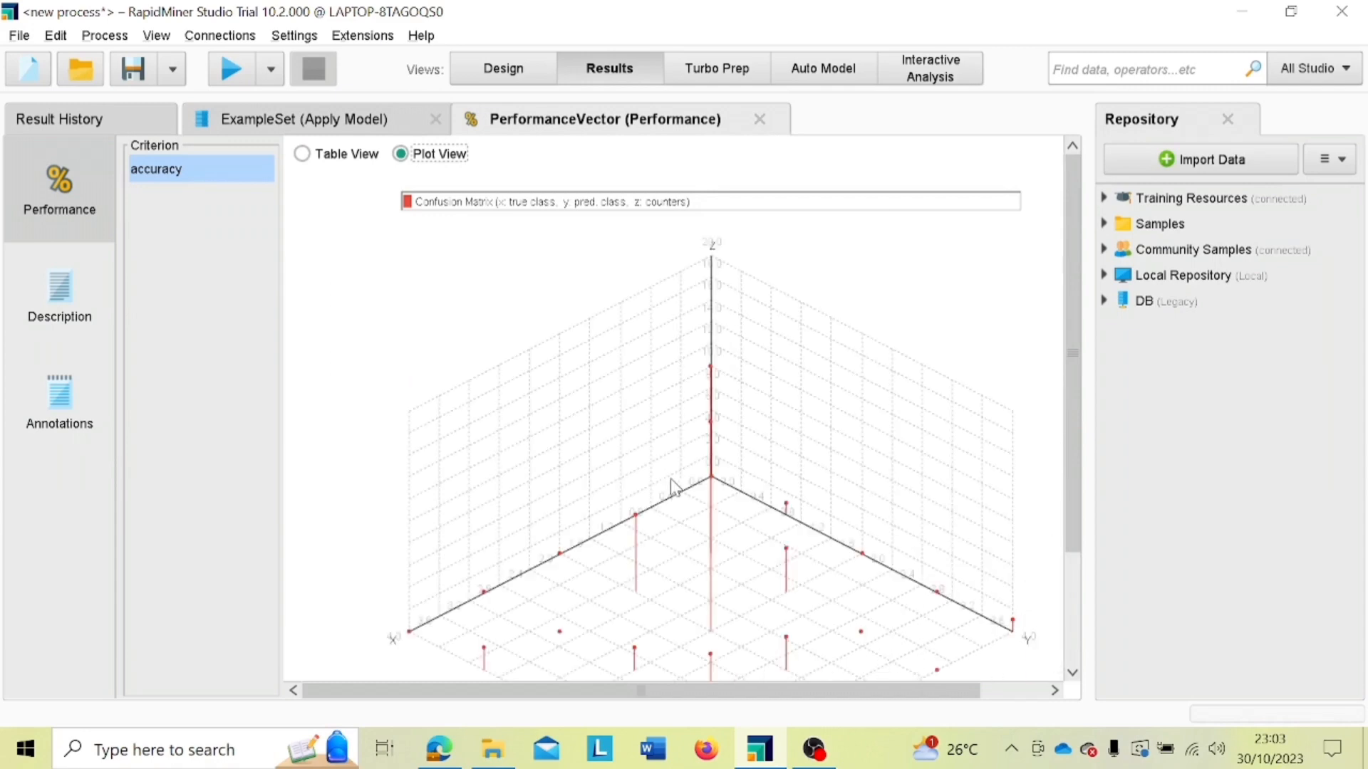
left_click_drag(671, 479, 647, 548)
left_click(377, 123)
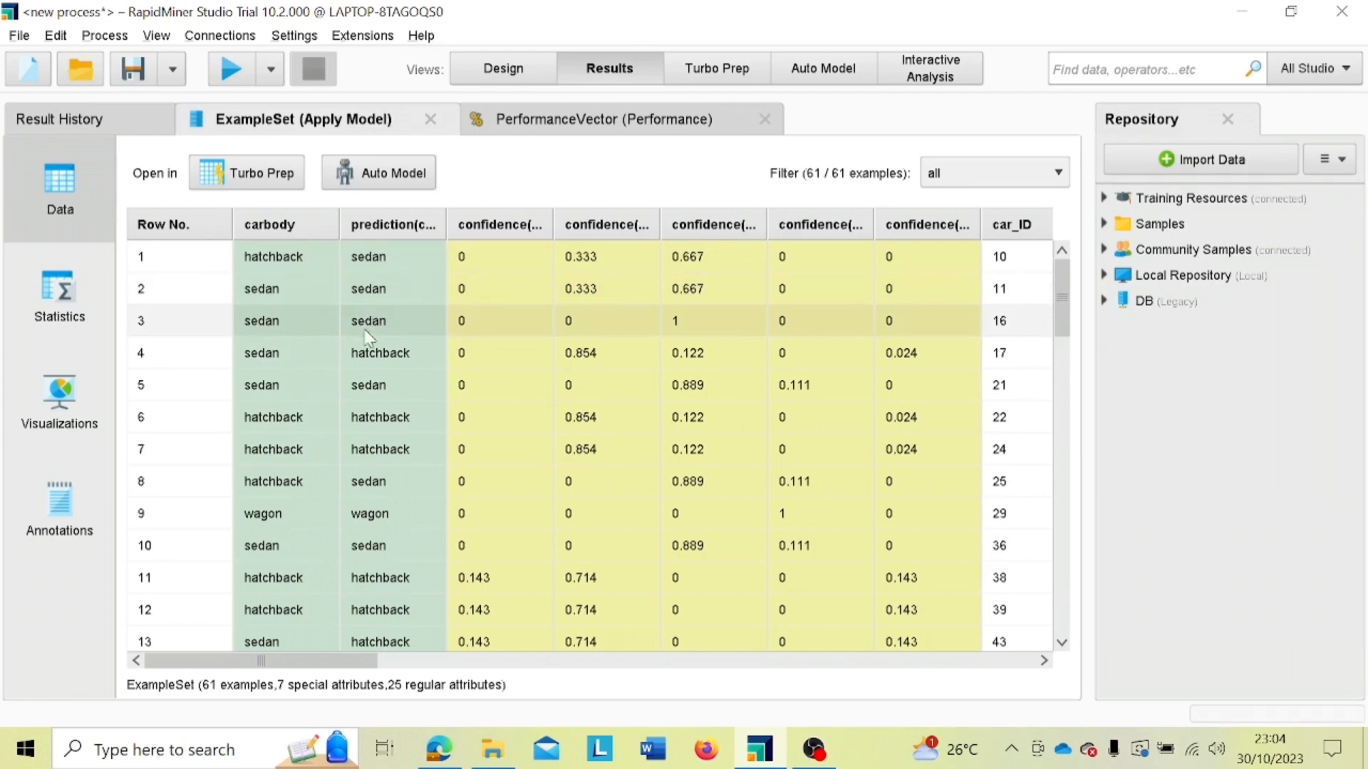
Step: Return to the process design and disable the Decision Tree operator
left_click(476, 72)
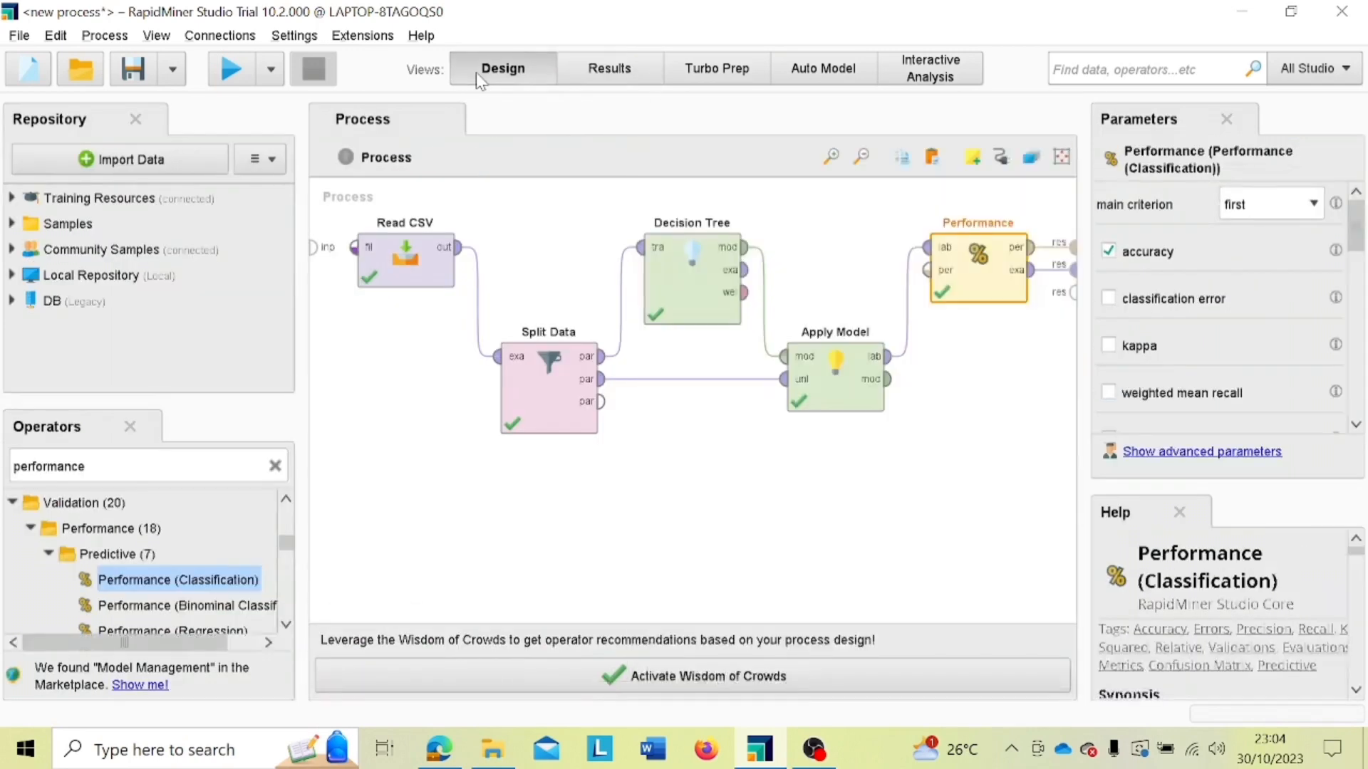
left_click(712, 312)
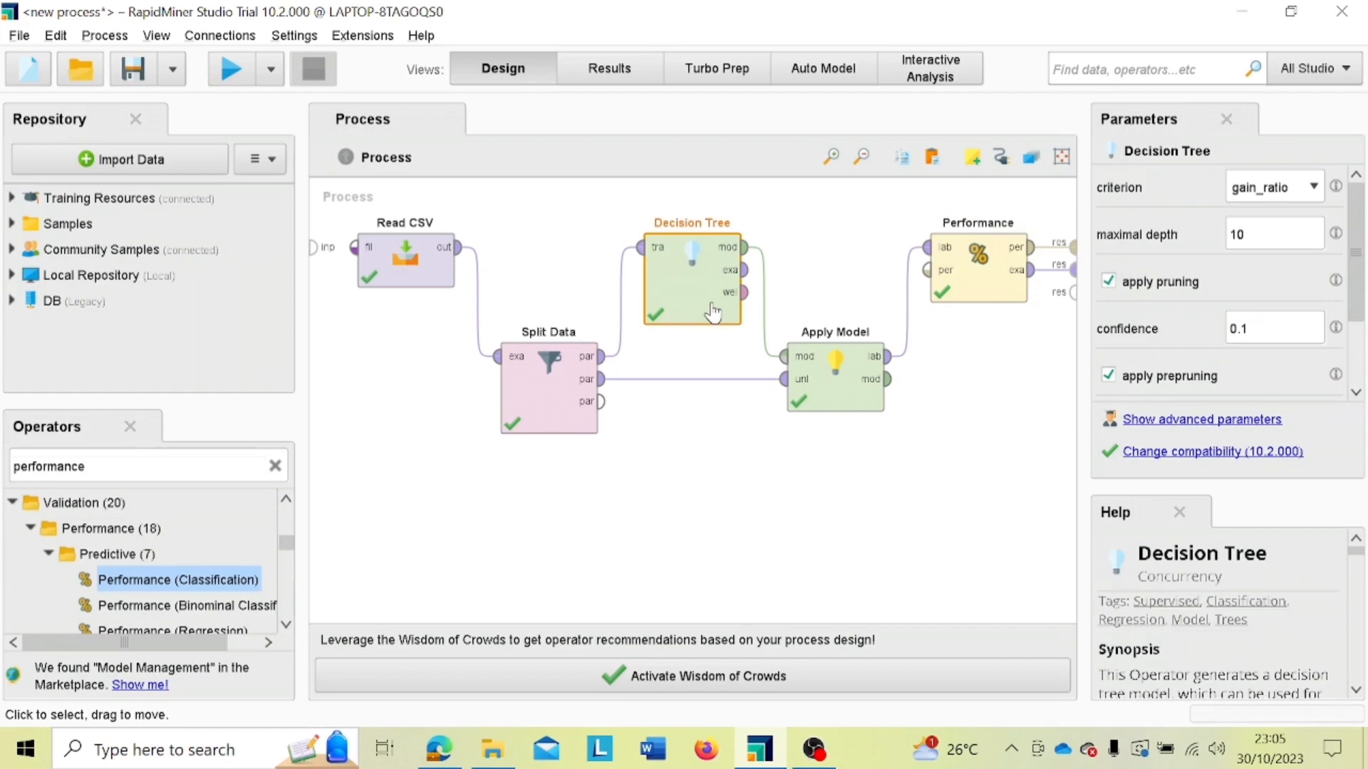
right_click(713, 312)
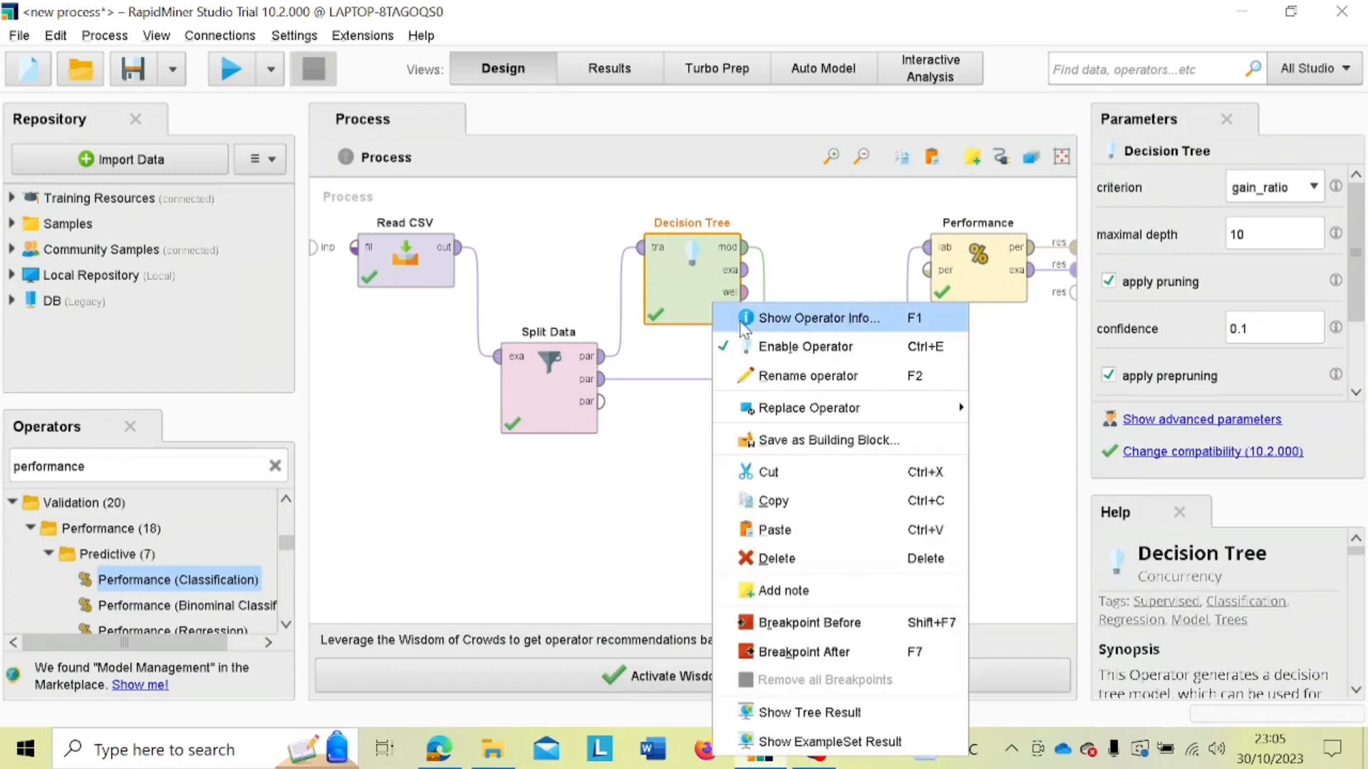
left_click(775, 349)
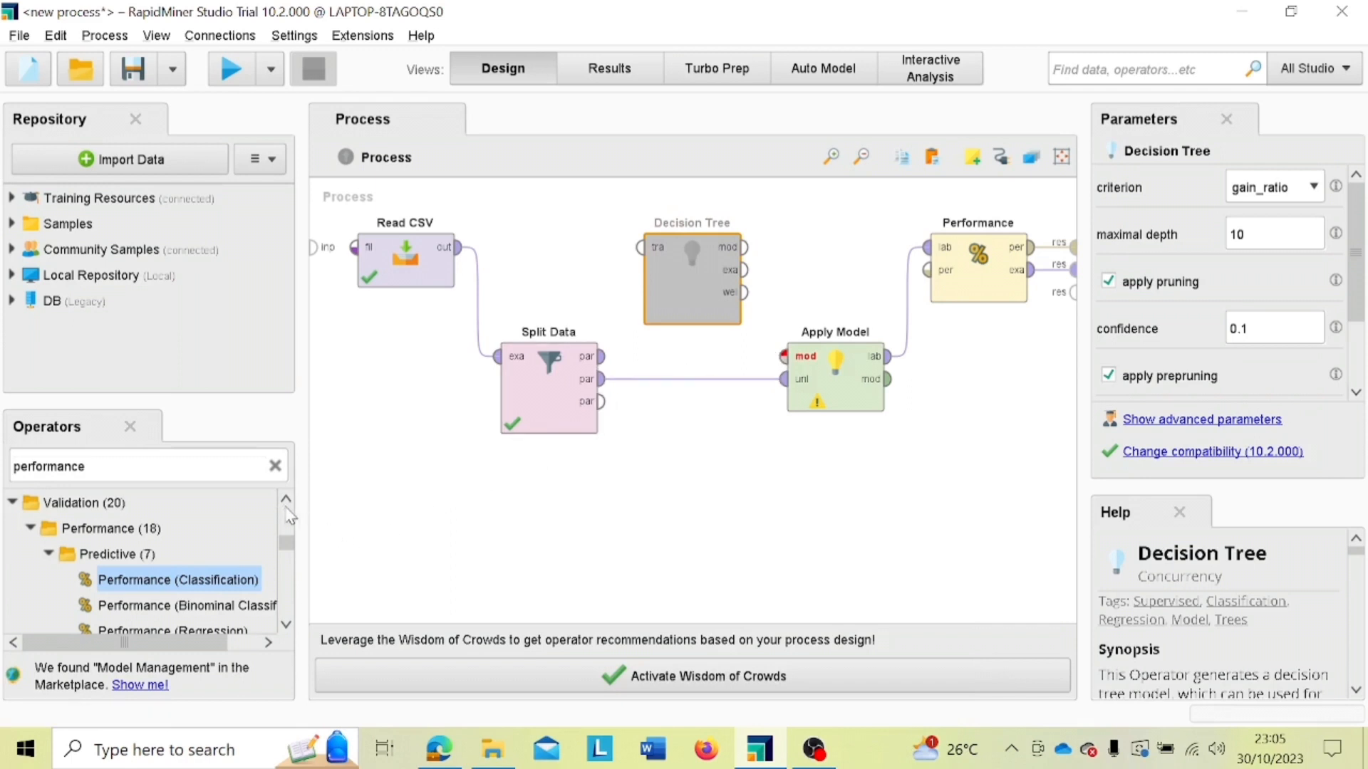
Step: Find the Random Forest operator and place it in the process below the disabled Decision Tree, slightly lower than Split Data
left_click(275, 465)
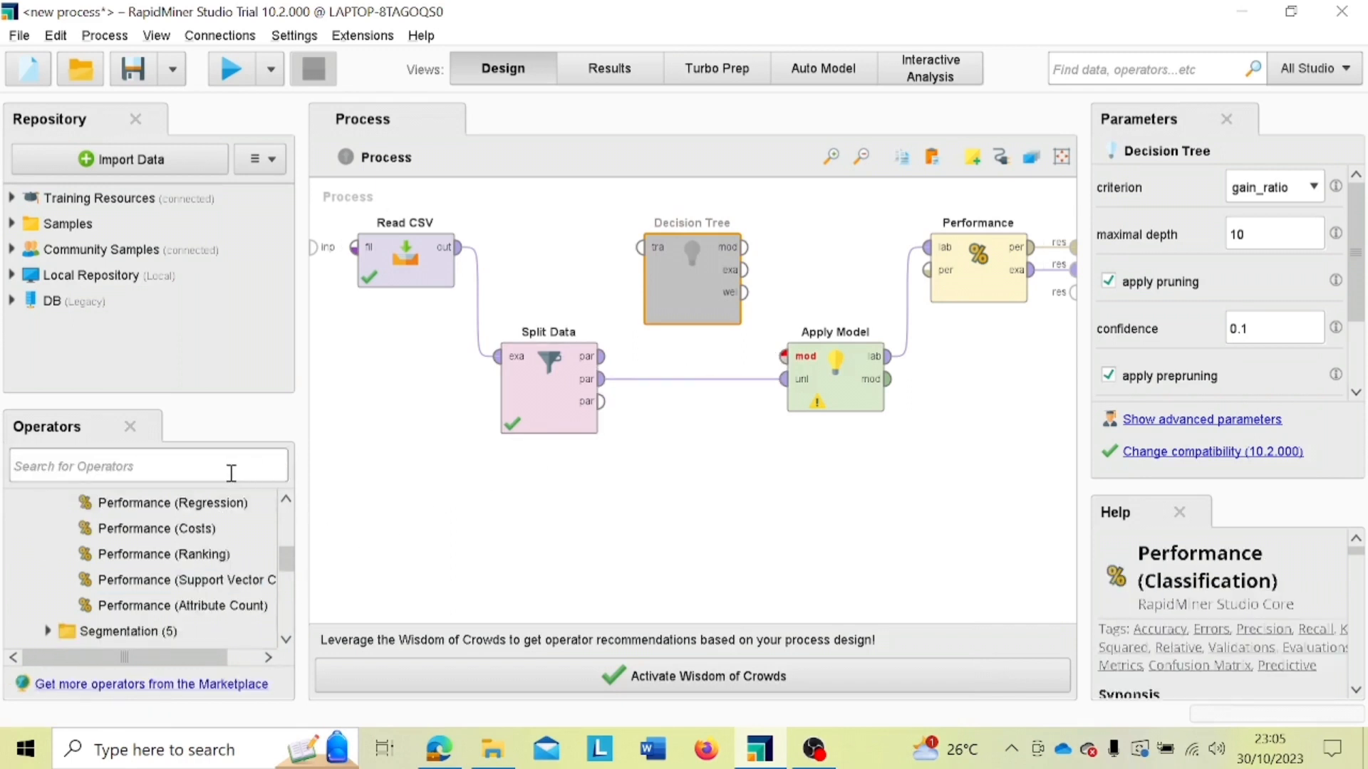
type("ran")
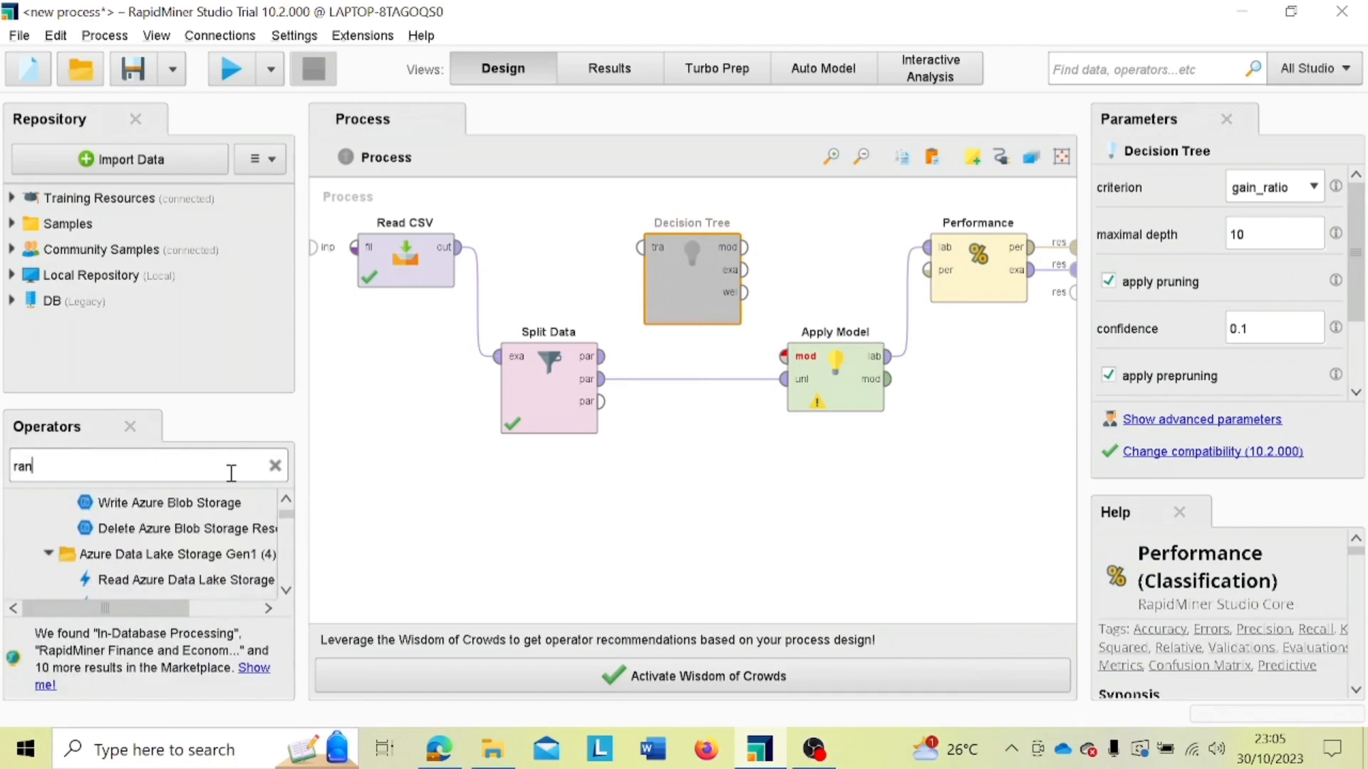
type("dom")
left_click_drag(203, 527, 698, 500)
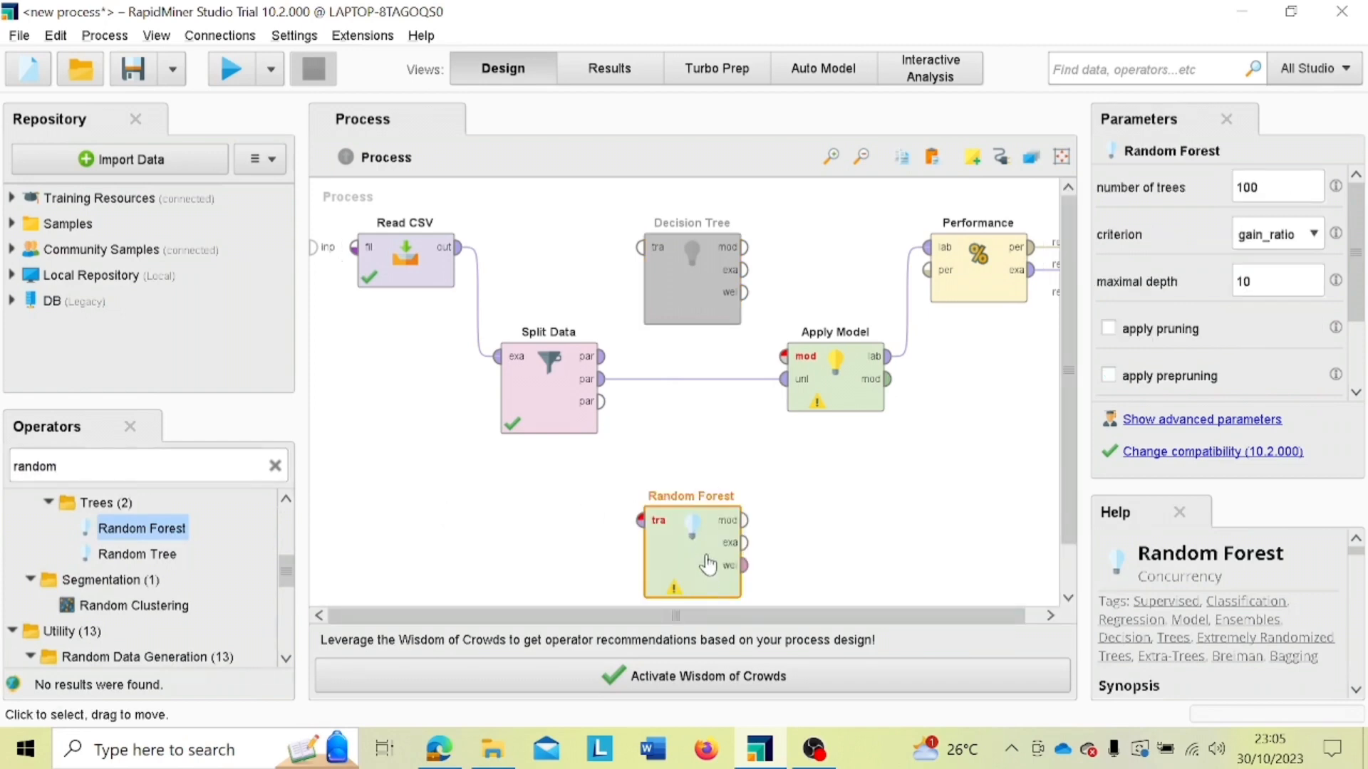
mouse_move(710, 545)
left_mouse_down()
mouse_move(714, 514)
mouse_move(715, 562)
mouse_move(719, 531)
left_mouse_up()
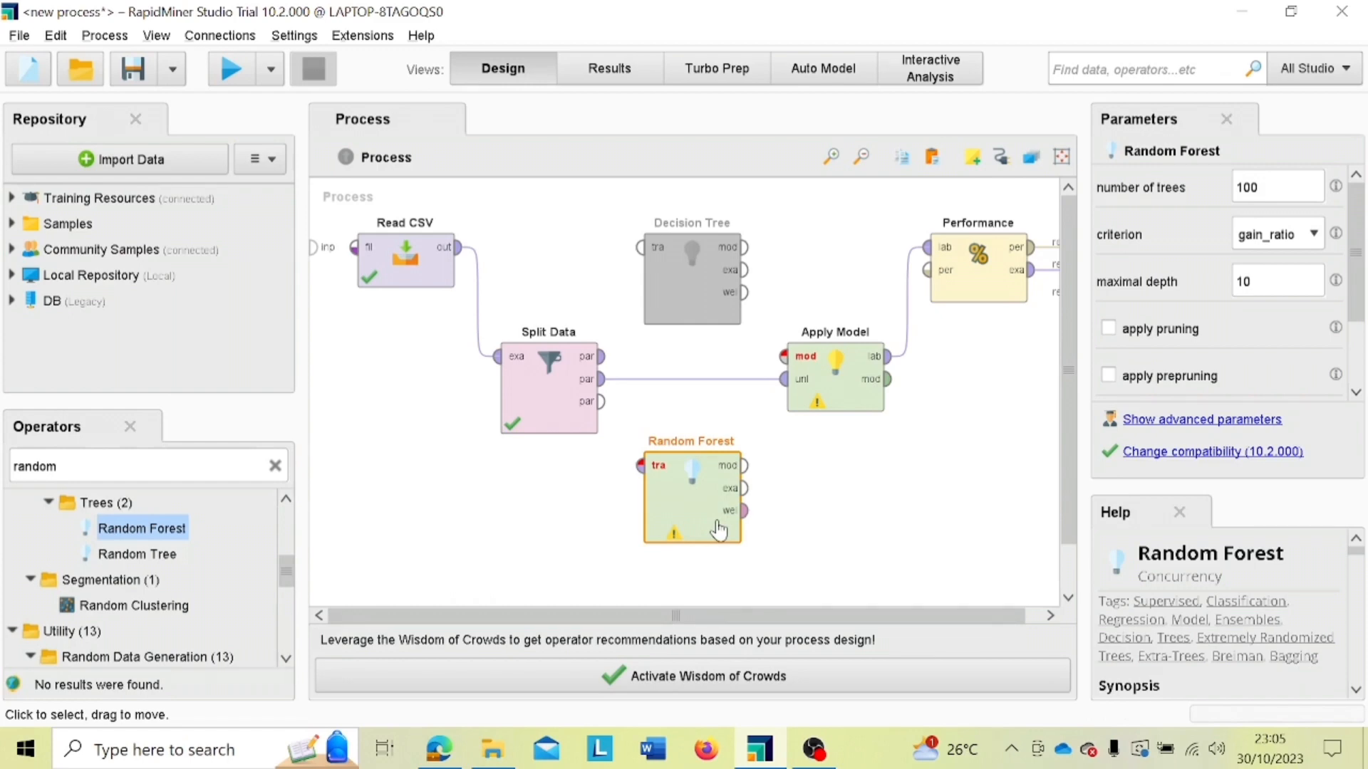
Step: Connect Split Data's first partition to Random Forest's training set input and Random Forest's model output to Apply Model's model input
left_click(605, 358)
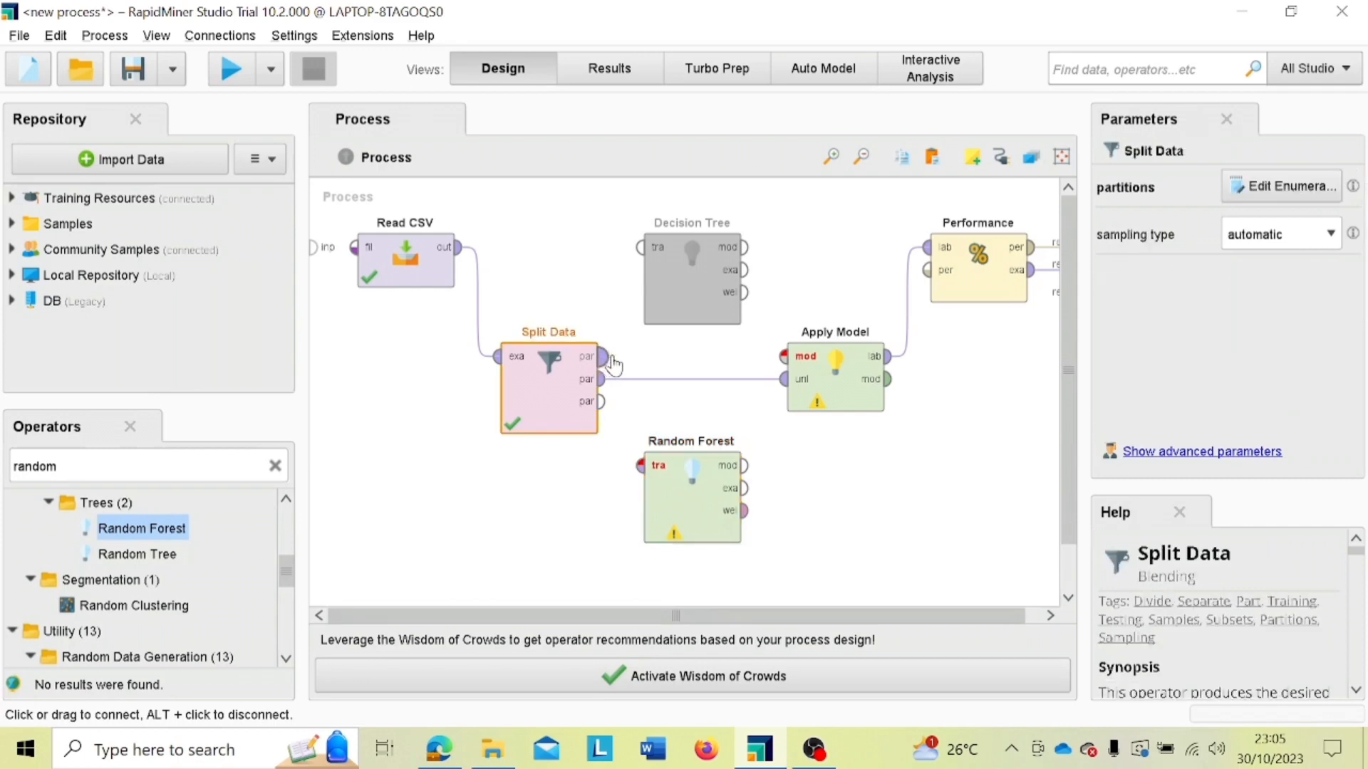
left_click(640, 467)
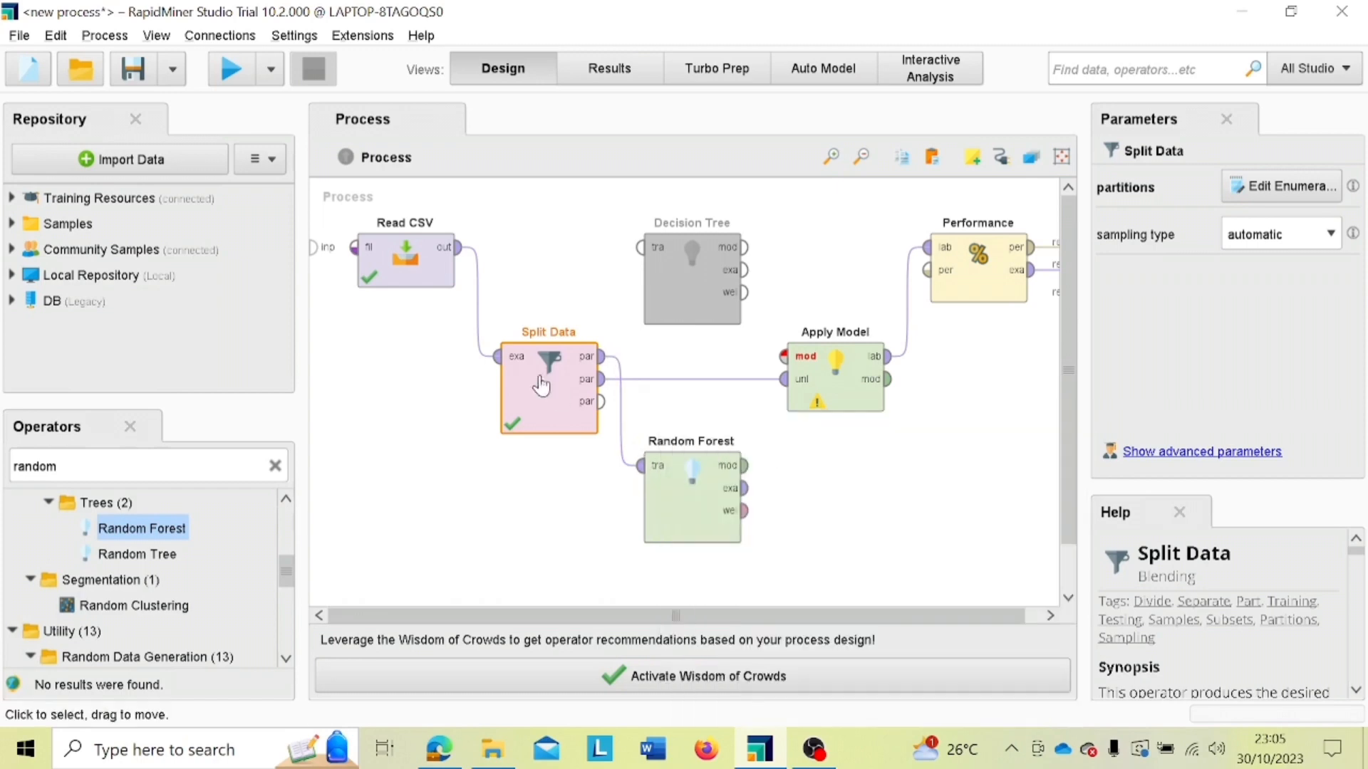
left_click(744, 466)
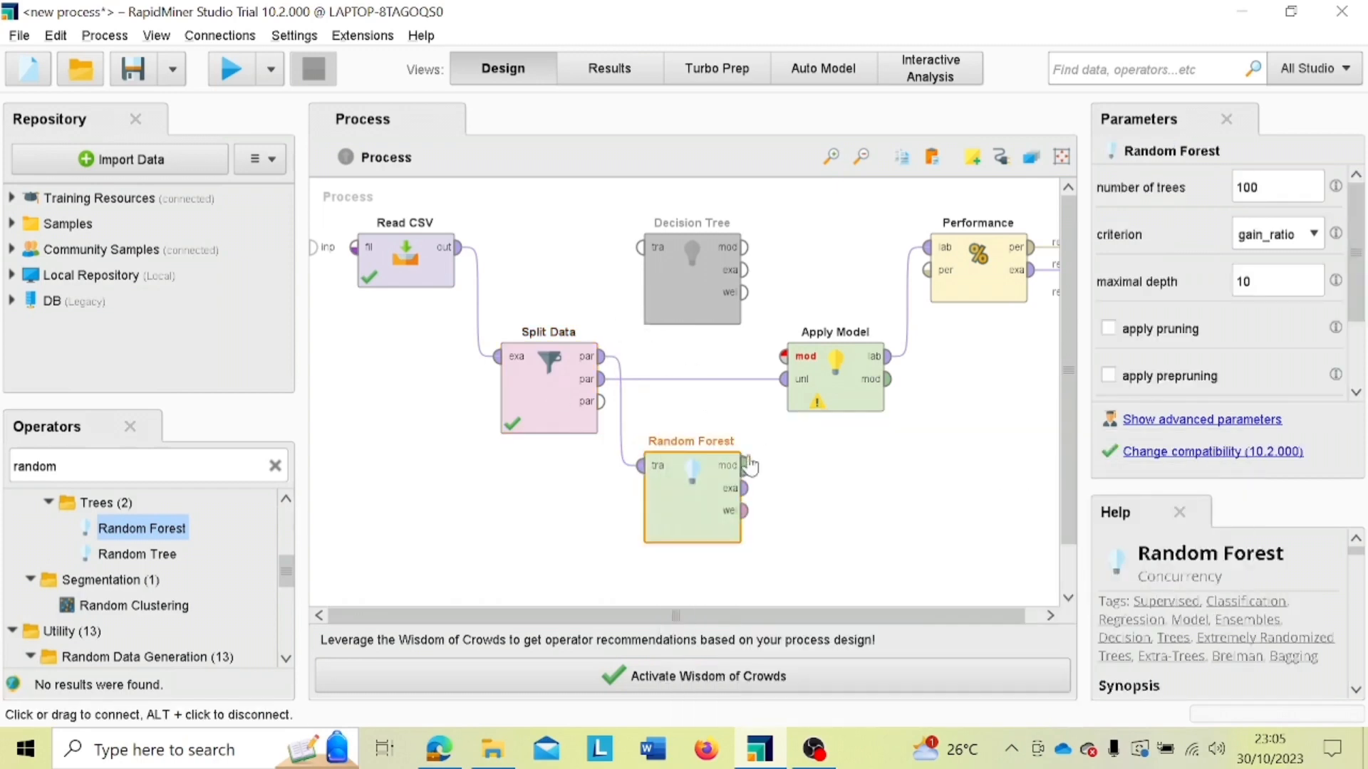
left_click(785, 356)
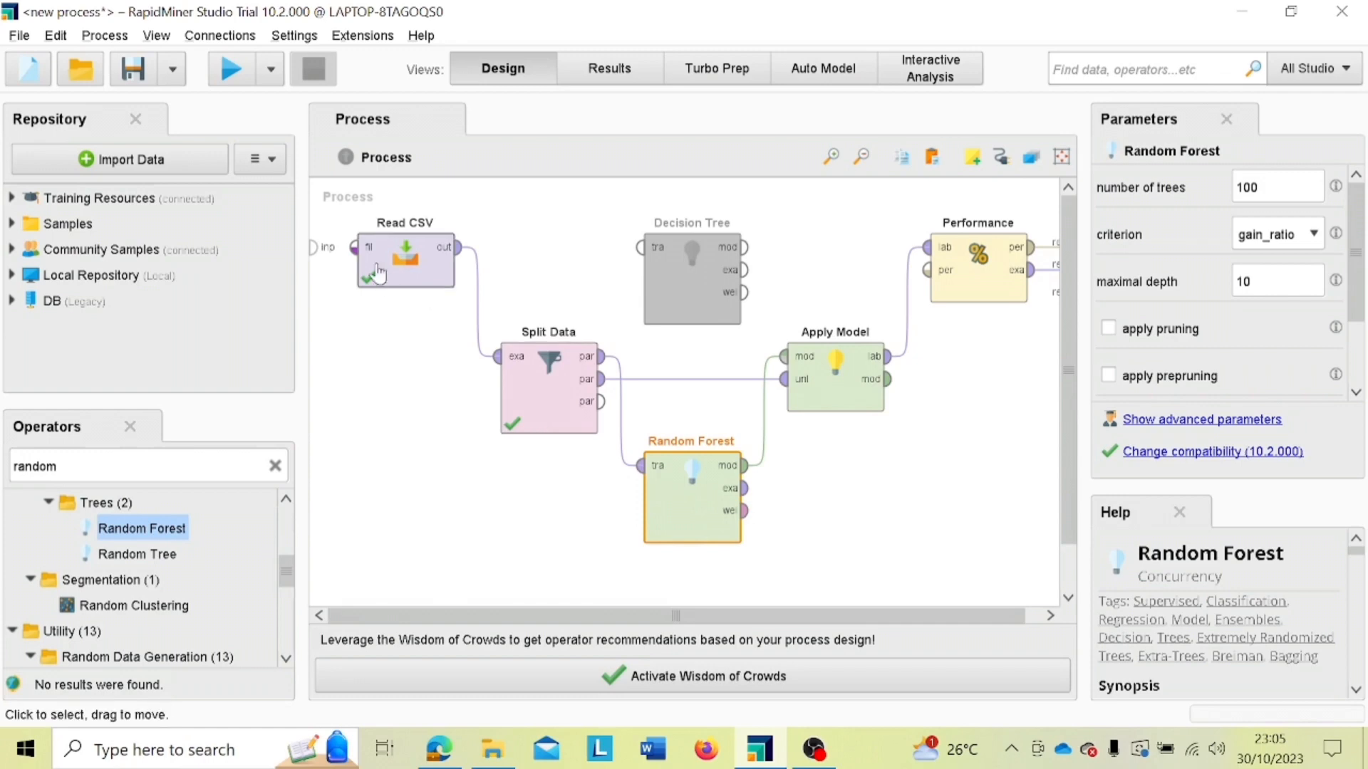
Step: Run the random forest process and examine its performance vector as table and plot along with the predicted example set
left_click(240, 79)
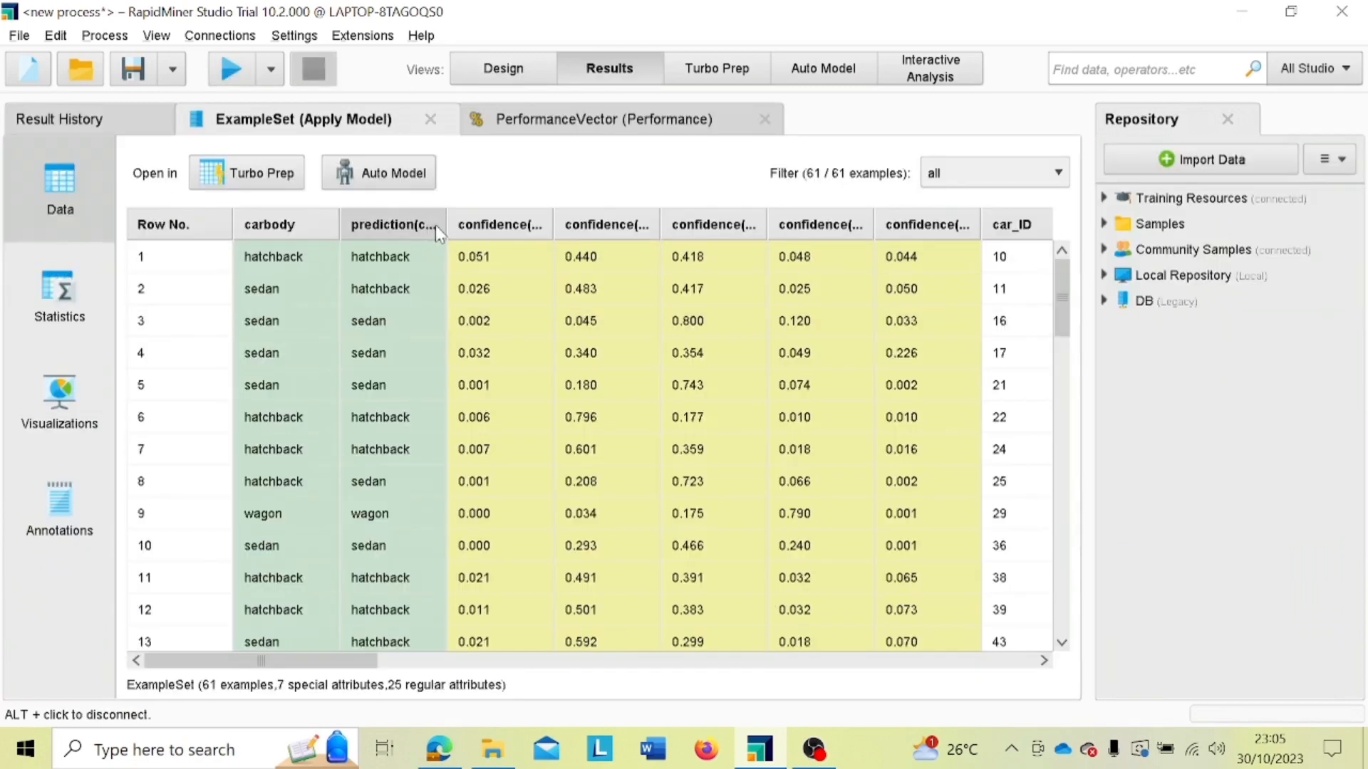
left_click(497, 128)
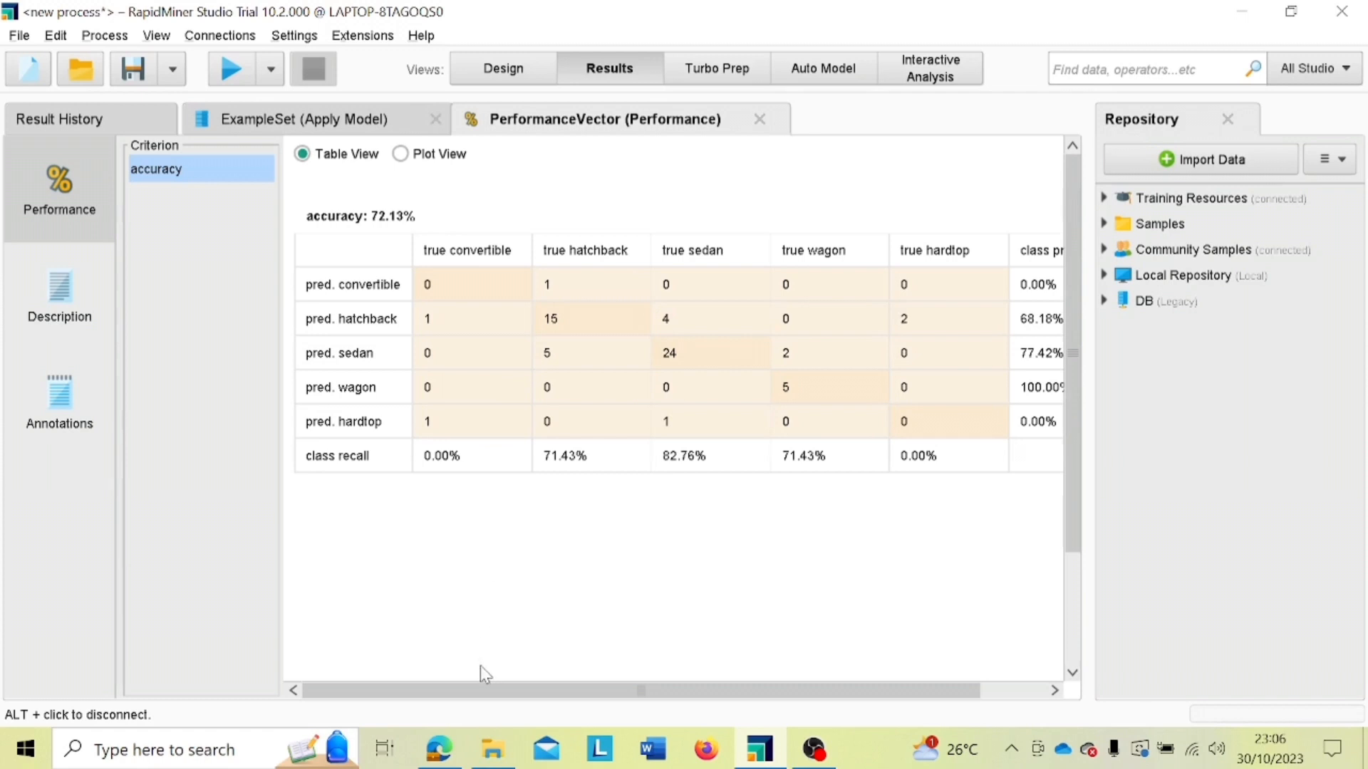
mouse_move(481, 694)
left_mouse_down()
mouse_move(557, 691)
mouse_move(479, 694)
left_mouse_up()
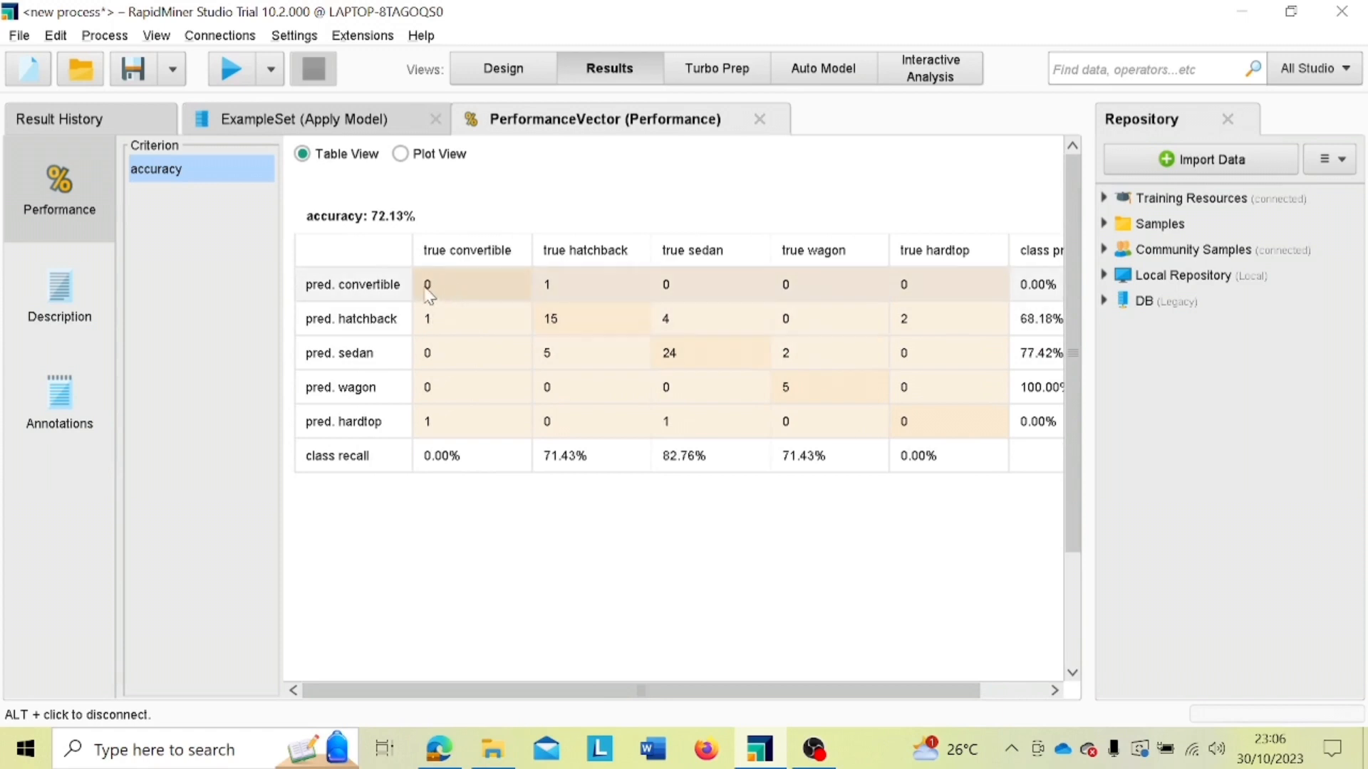
left_click(436, 158)
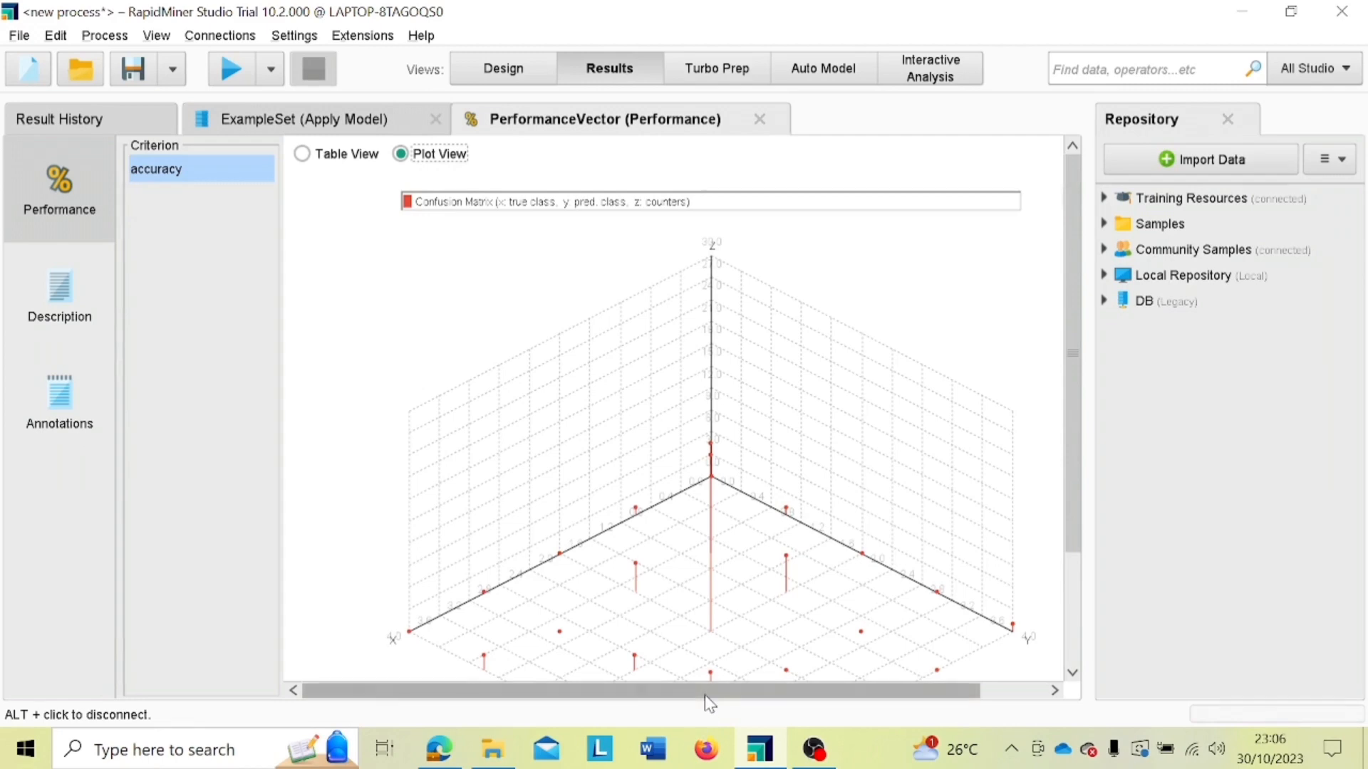
left_click_drag(705, 695, 798, 697)
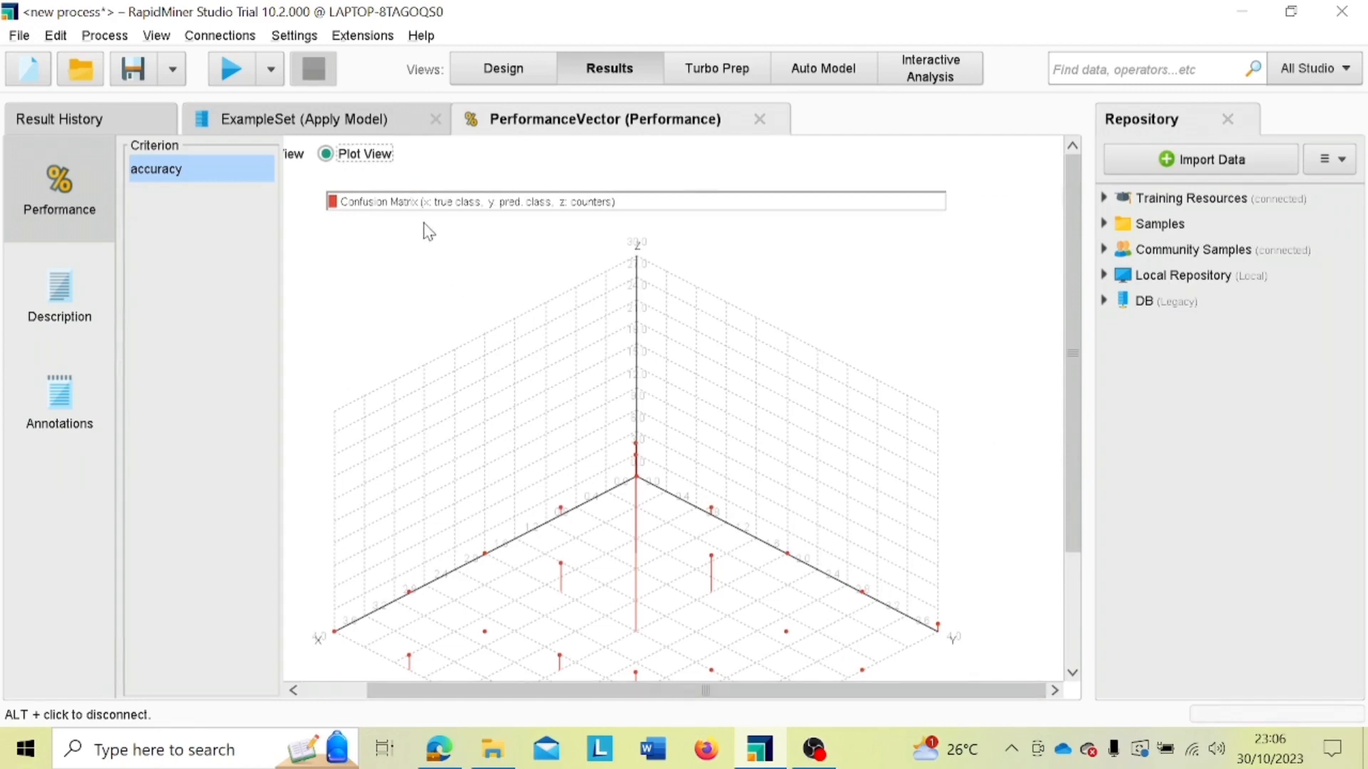
left_click(380, 126)
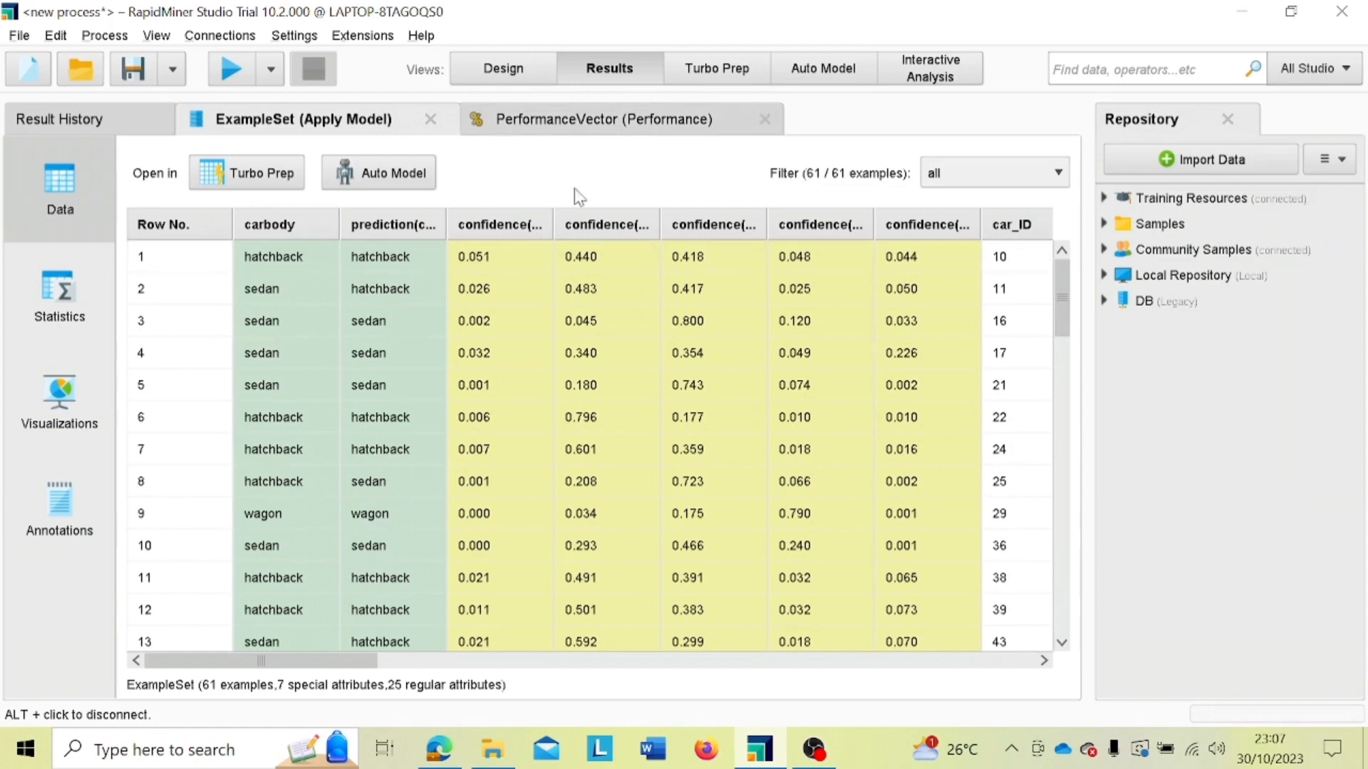
left_click(612, 126)
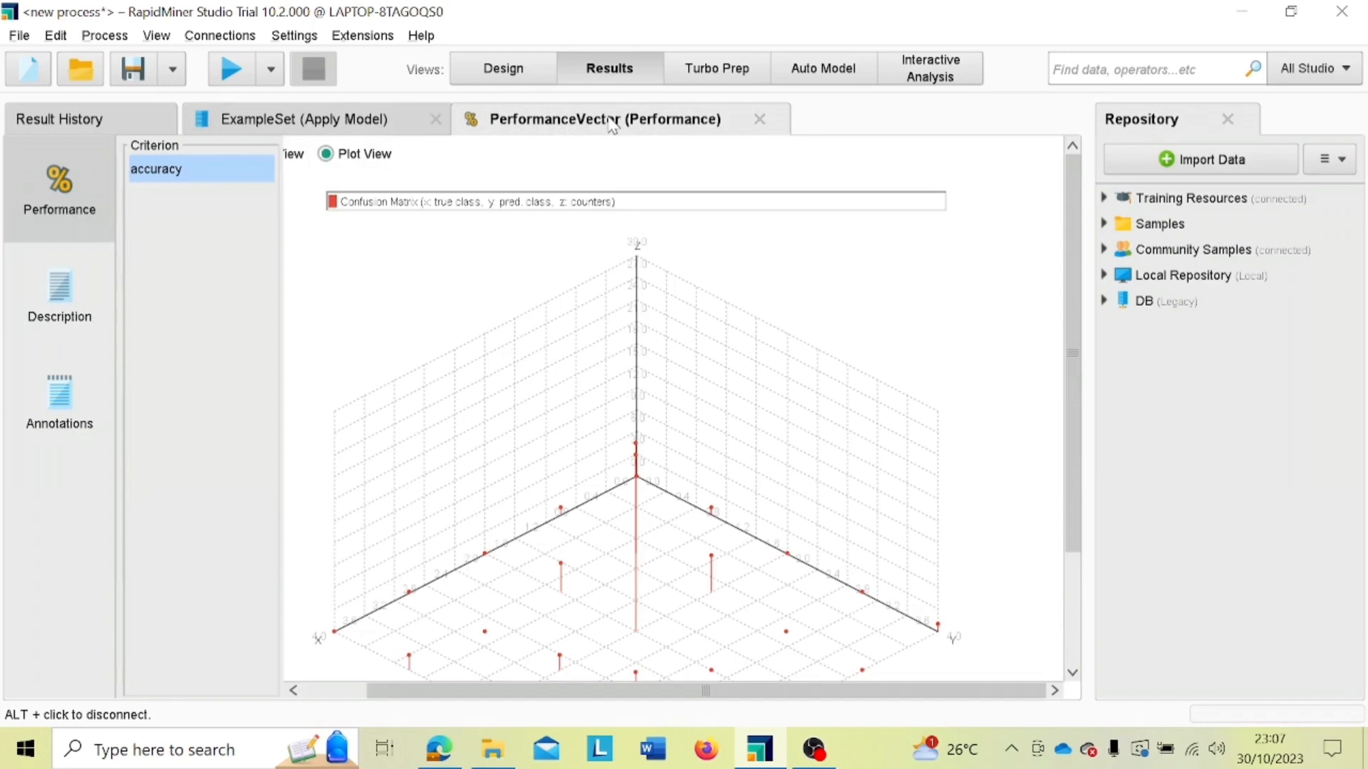
Step: Examine the random forest's accuracy and confusion matrix as a table, and return to the process design
left_click(299, 161)
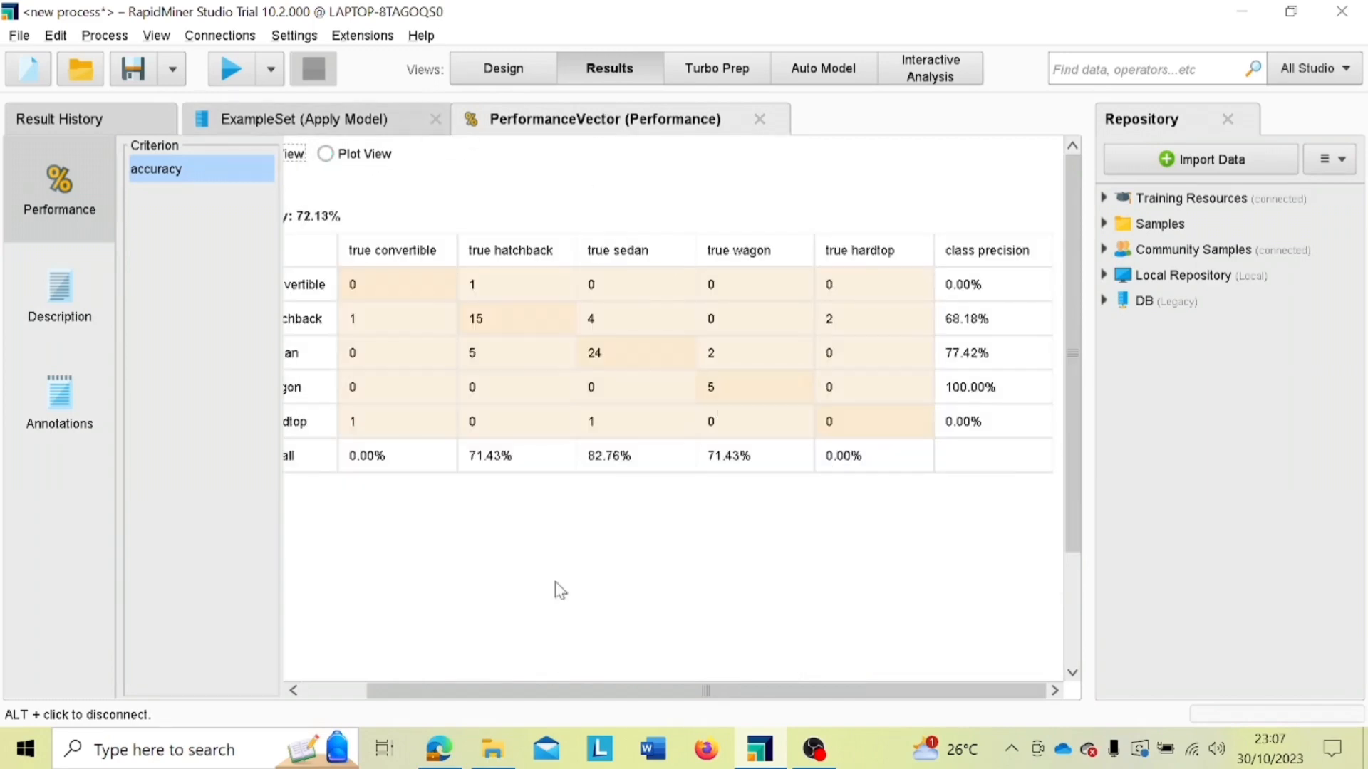
left_click_drag(450, 698, 385, 689)
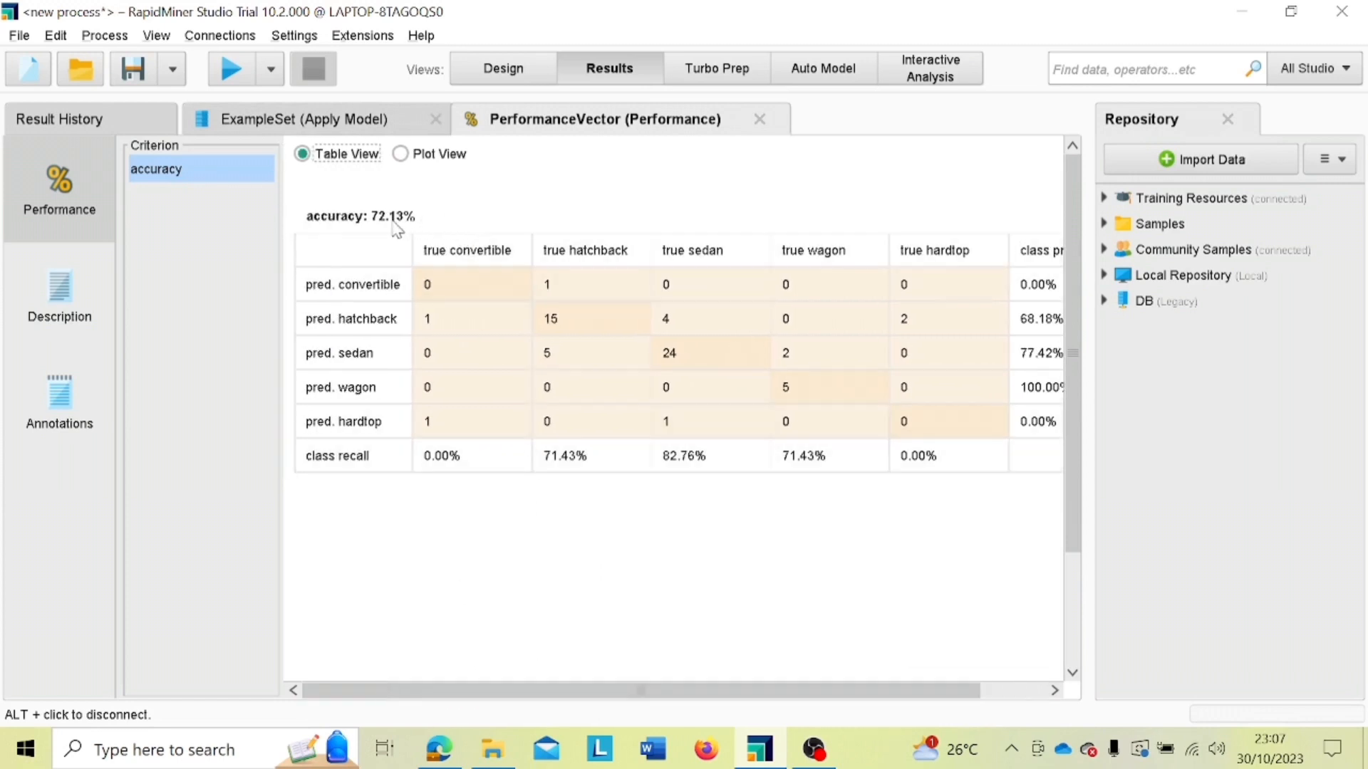
left_click(515, 62)
mouse_move(619, 362)
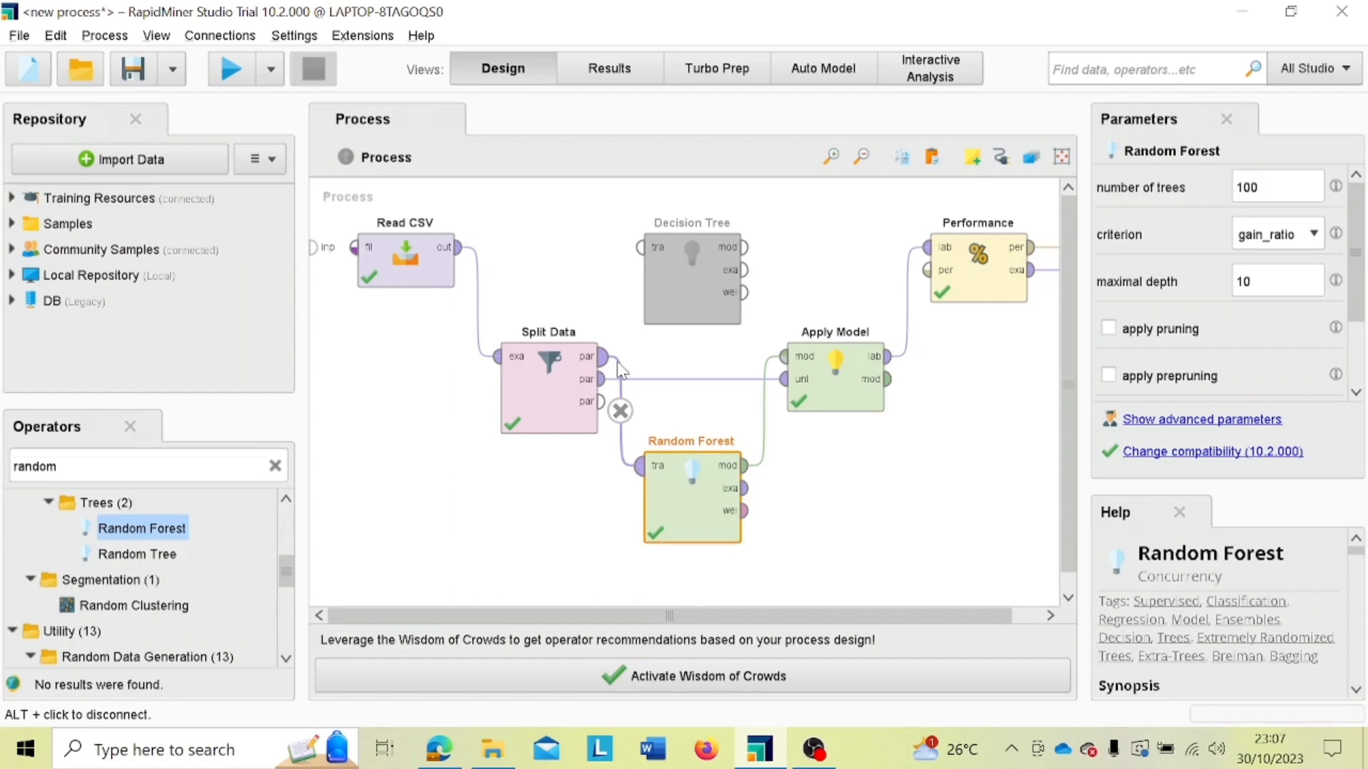
Step: Switch to the Kaggle car price dataset page in the browser and review the problem statement under About Dataset
left_click(449, 757)
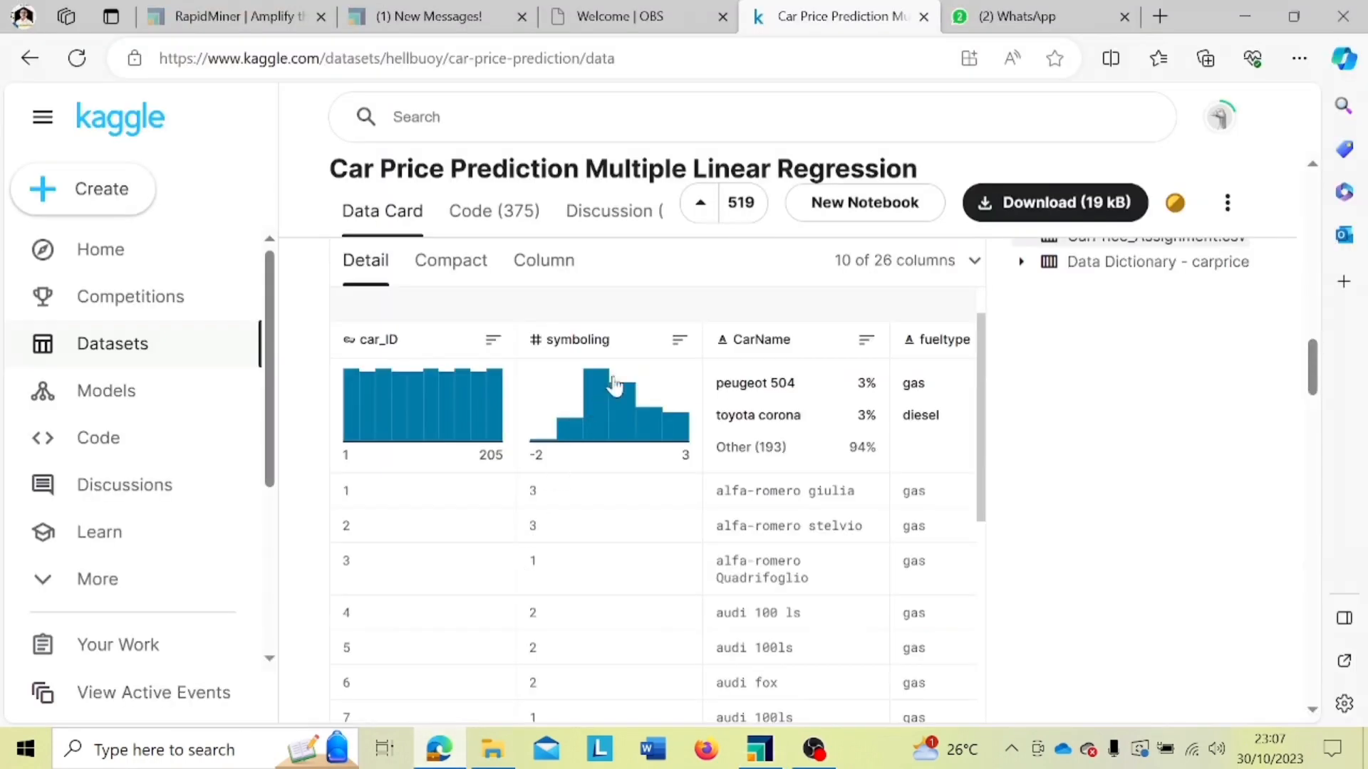
scroll(639, 366, "up", 1)
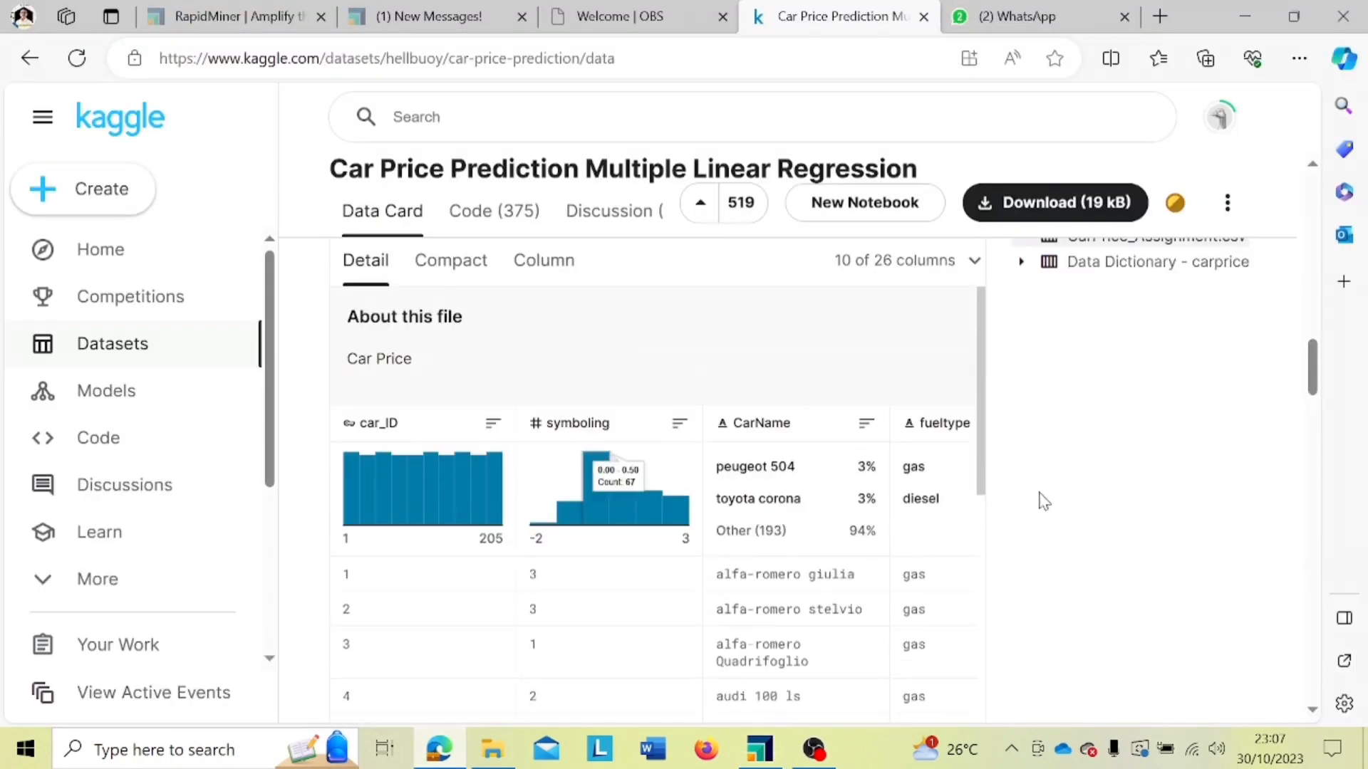
scroll(1038, 498, "up", 5)
scroll(1042, 501, "up", 9)
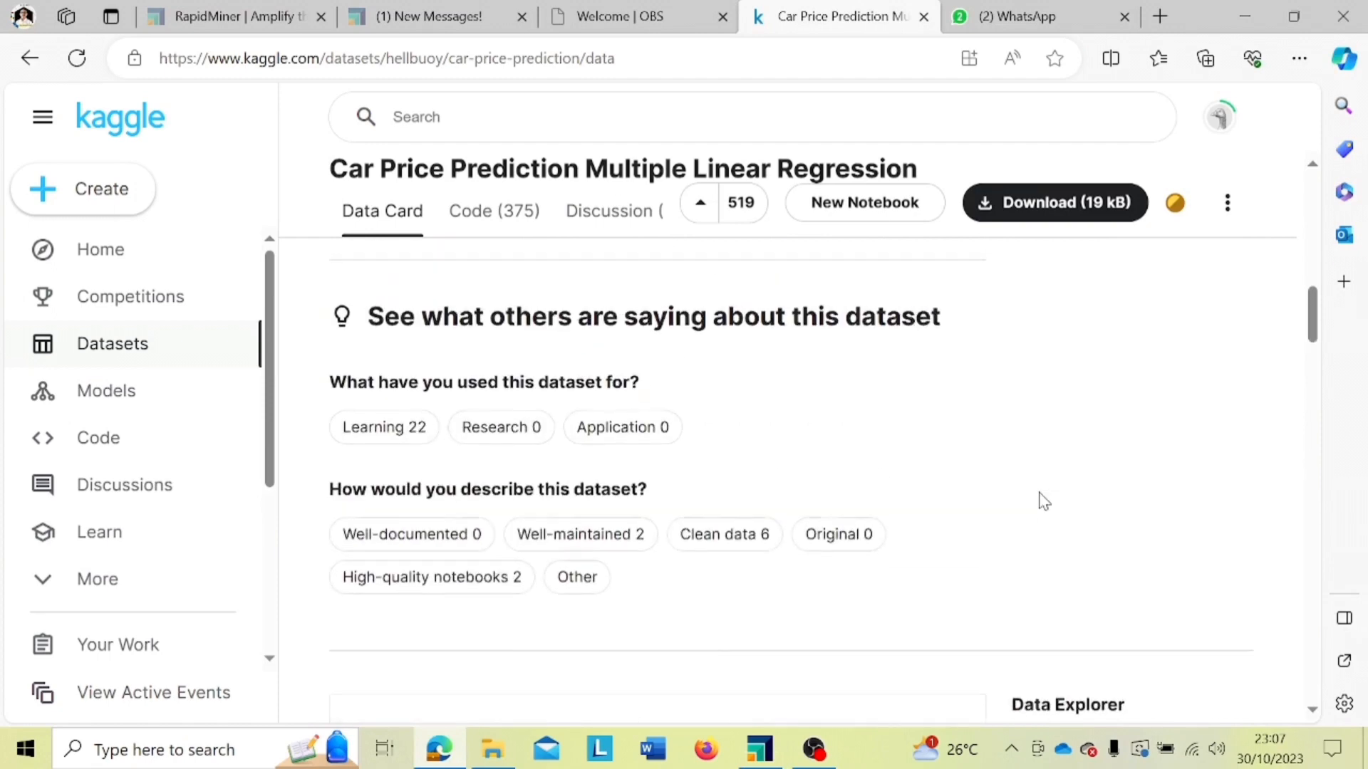
scroll(1042, 500, "up", 5)
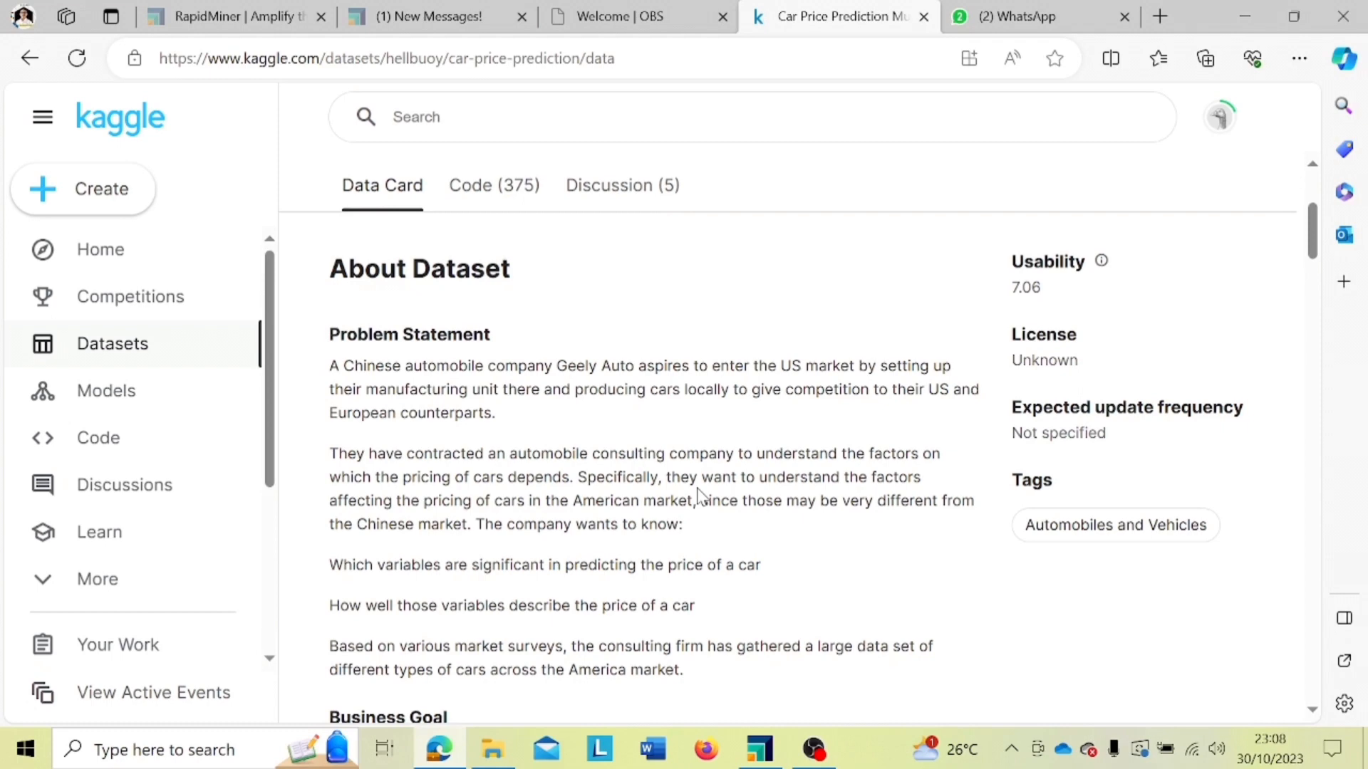
Step: Return to RapidMiner Studio and review the random forest's performance results again
left_click(1246, 15)
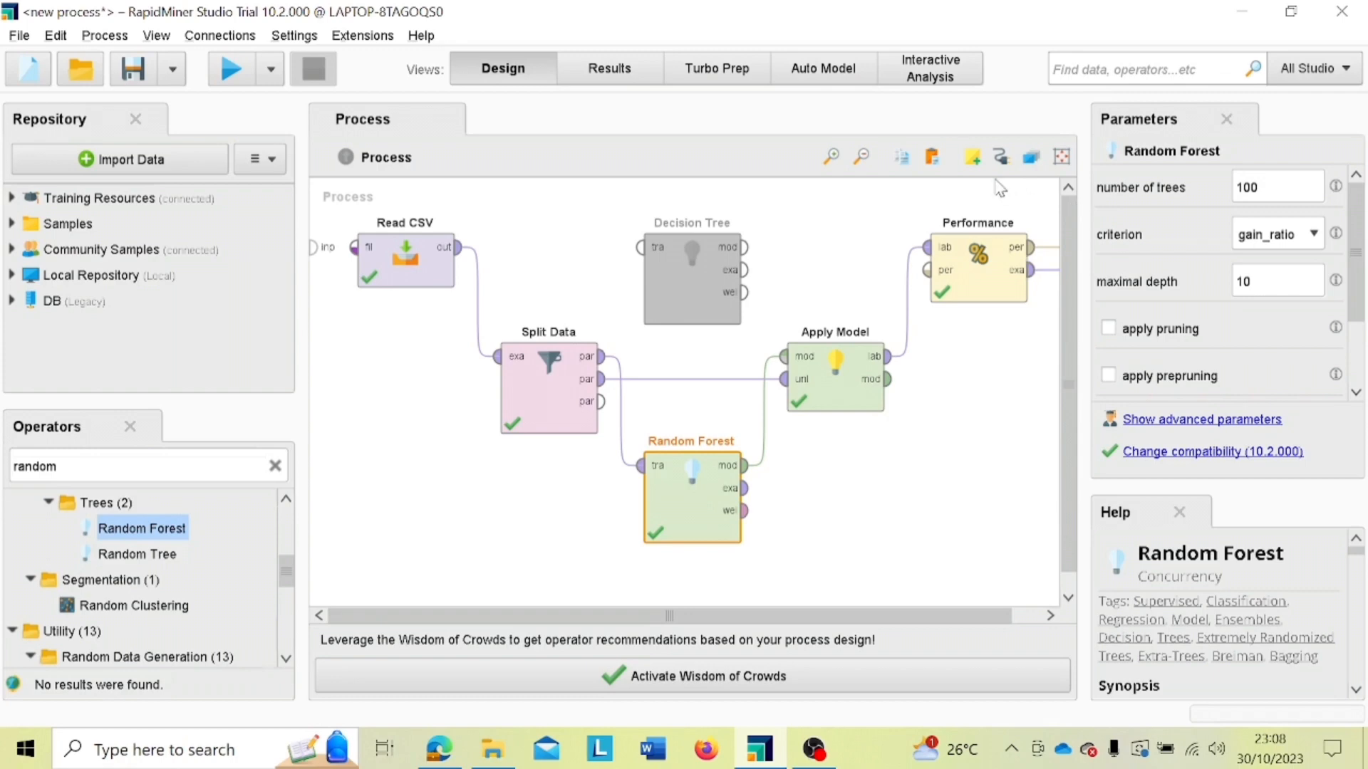
left_click(640, 79)
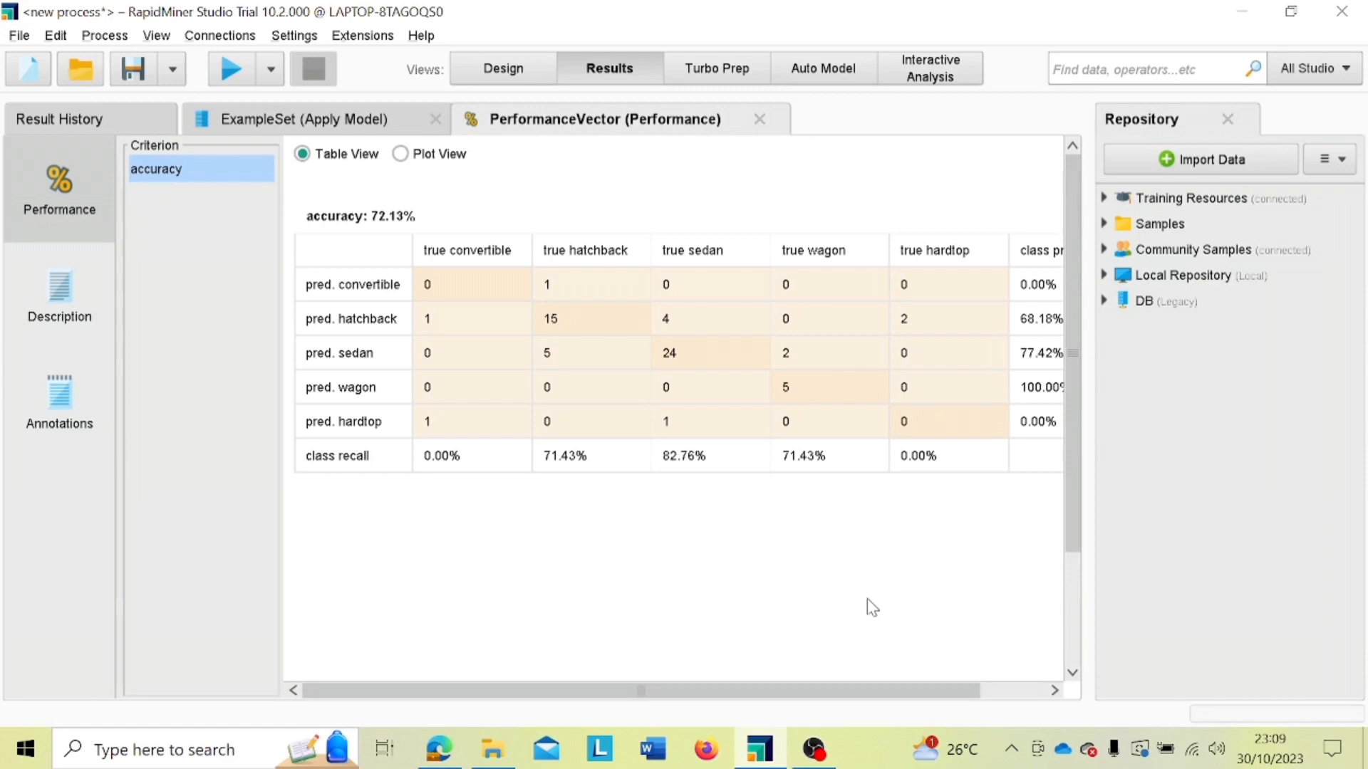
left_click(825, 760)
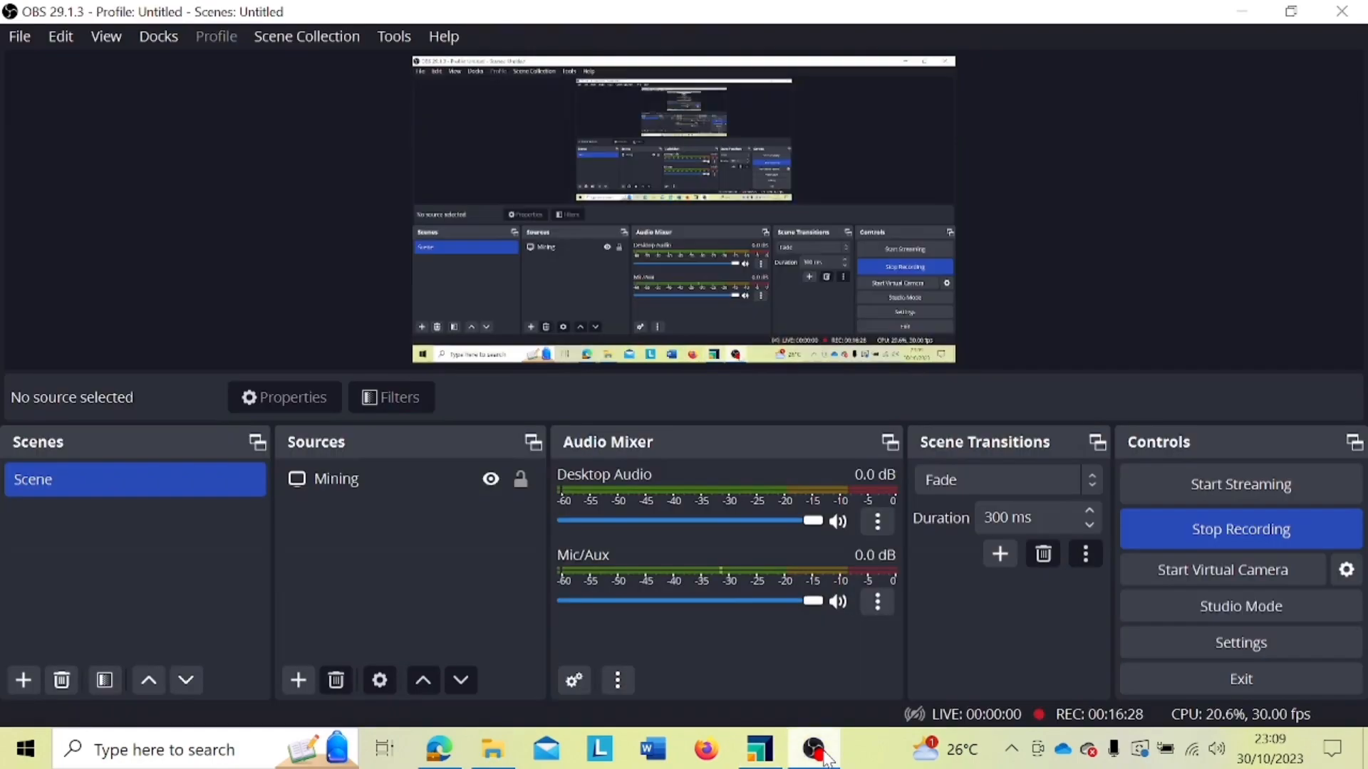